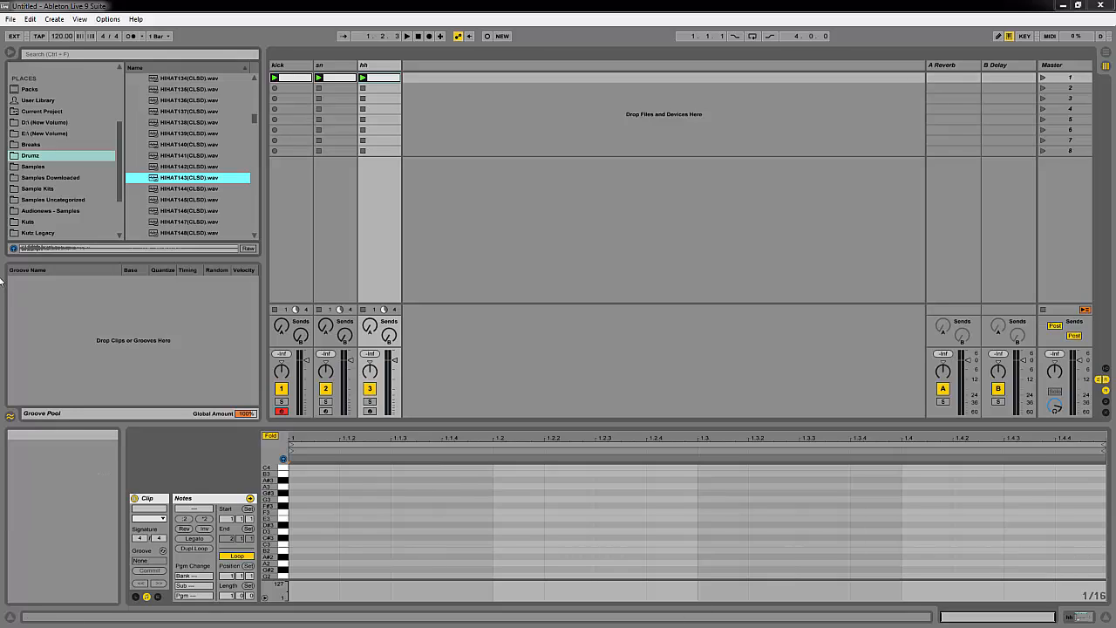
Slice amen.rx2 from the Breaks folder to a new MIDI track using the Built-in slicing preset
left_click(43, 223)
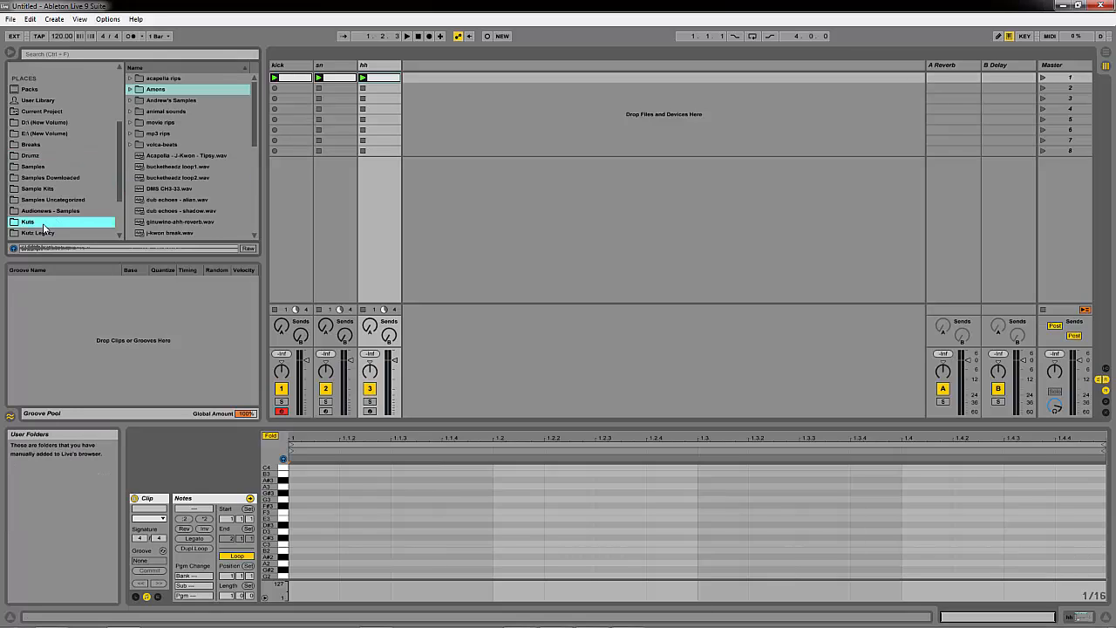
left_click(46, 144)
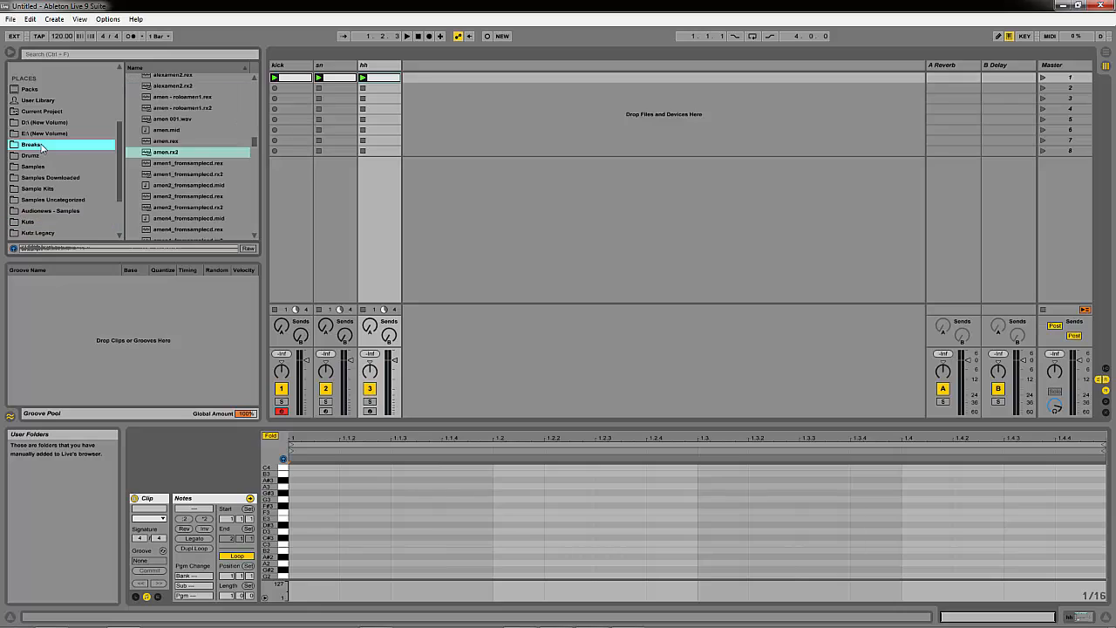
left_click(168, 141)
left_click(169, 153)
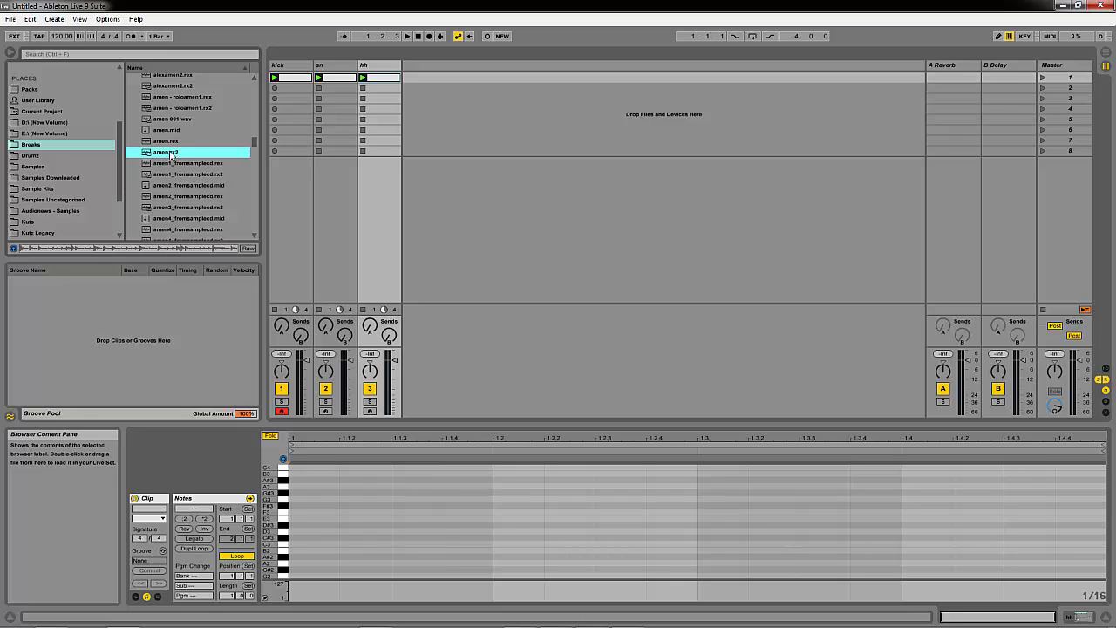
right_click(172, 156)
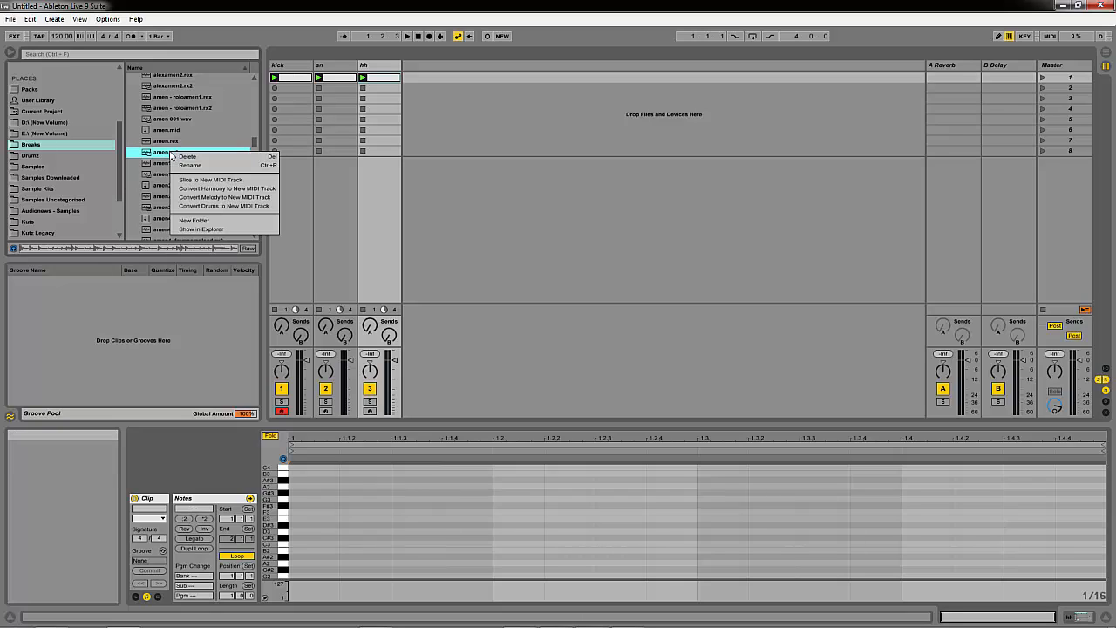
left_click(209, 180)
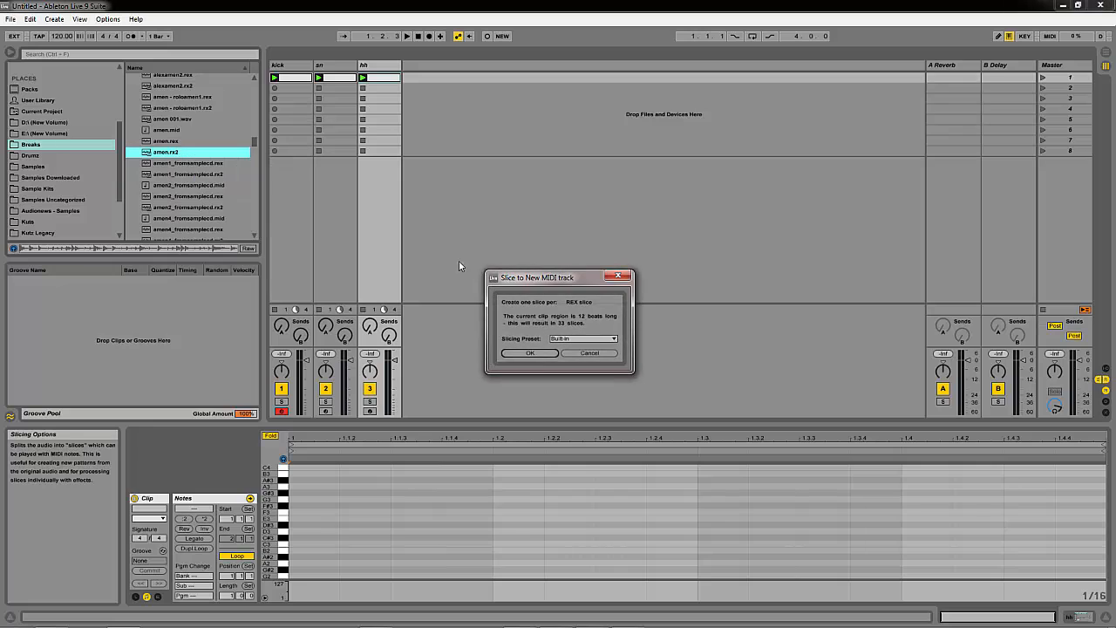
left_click(531, 353)
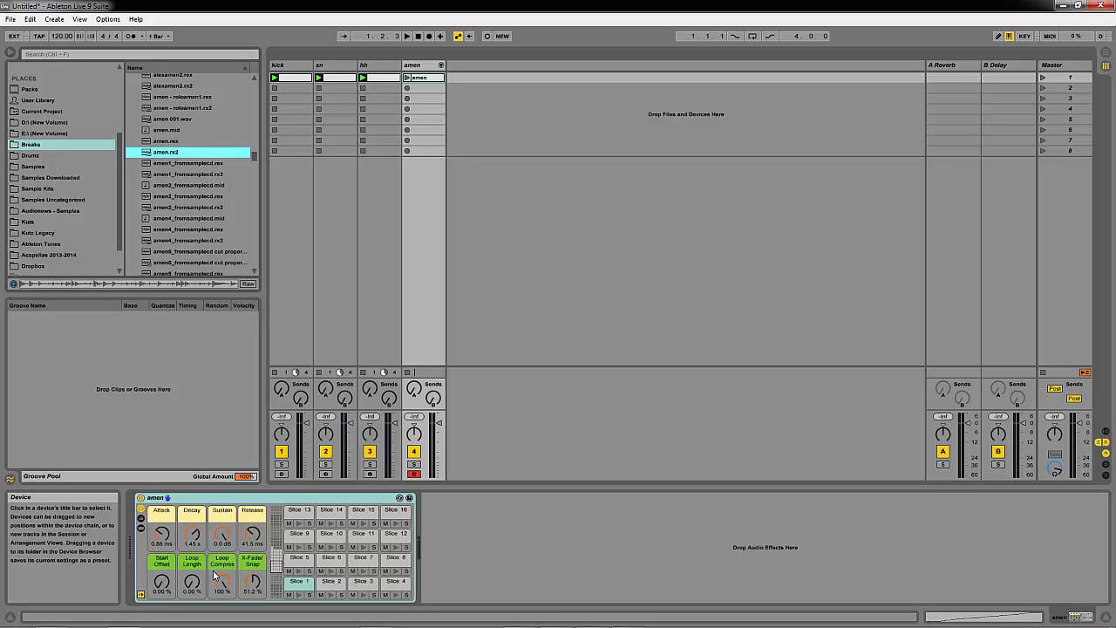
Launch the sliced amen clip and set the project tempo to 170 BPM
left_click(408, 77)
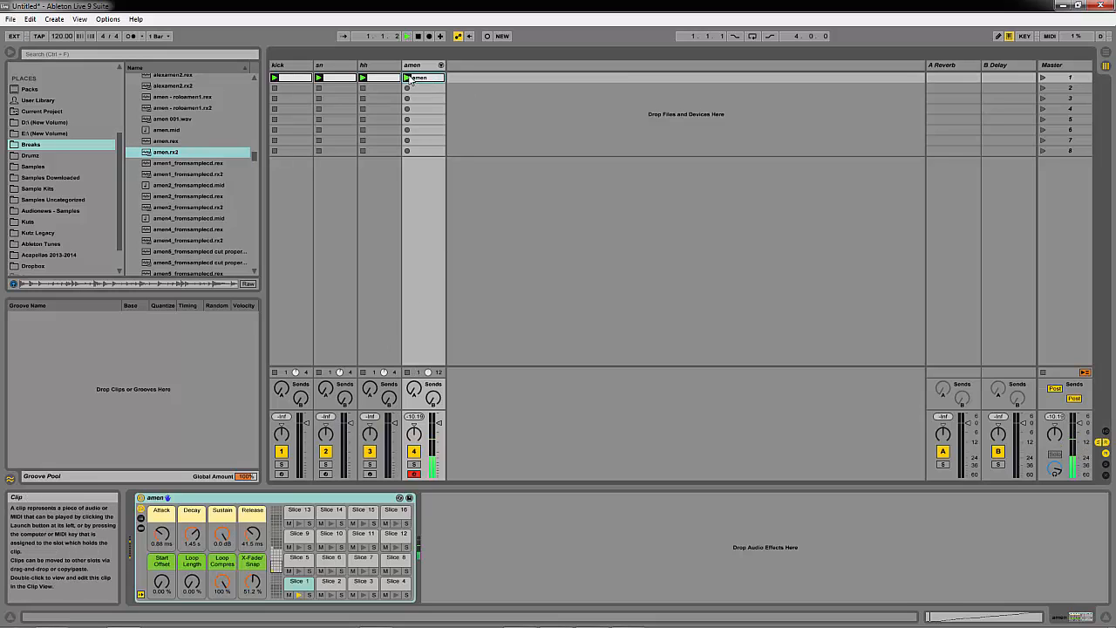
left_click(61, 37)
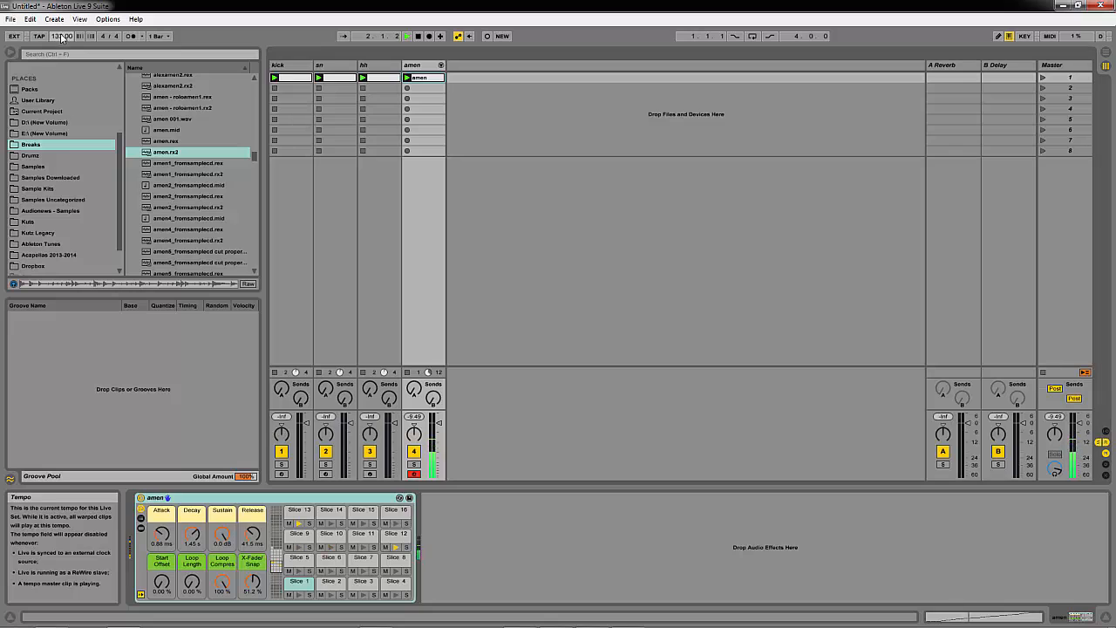
type("174")
key("Return")
scroll(62, 37, "down", 4)
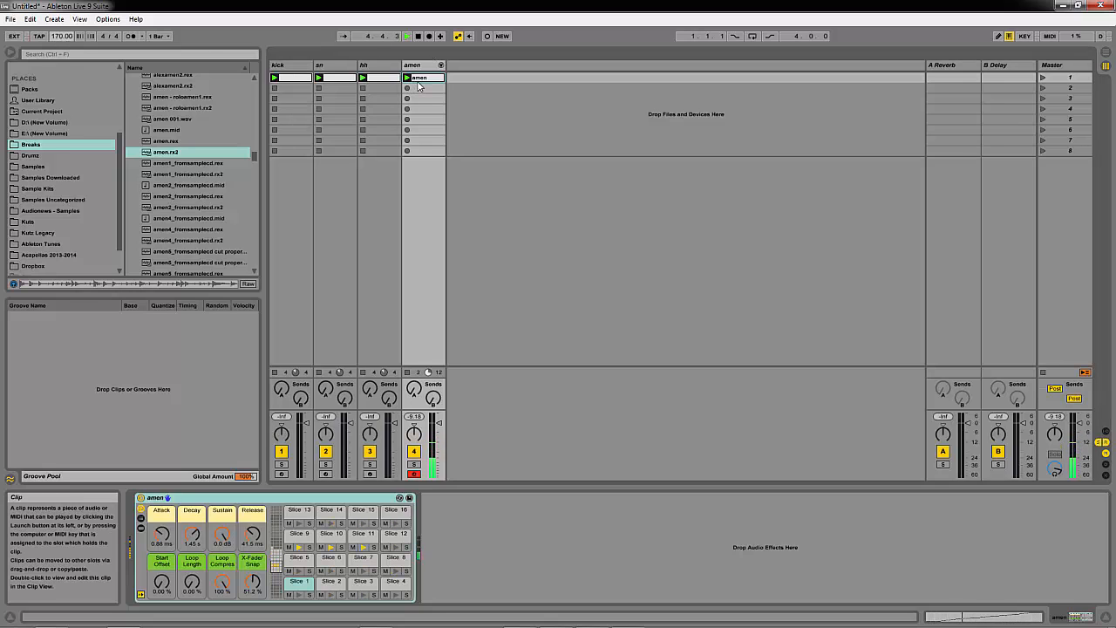
Create an empty MIDI clip in the amen track's second slot and turn on note preview in an enlarged note editor
double_click(418, 82)
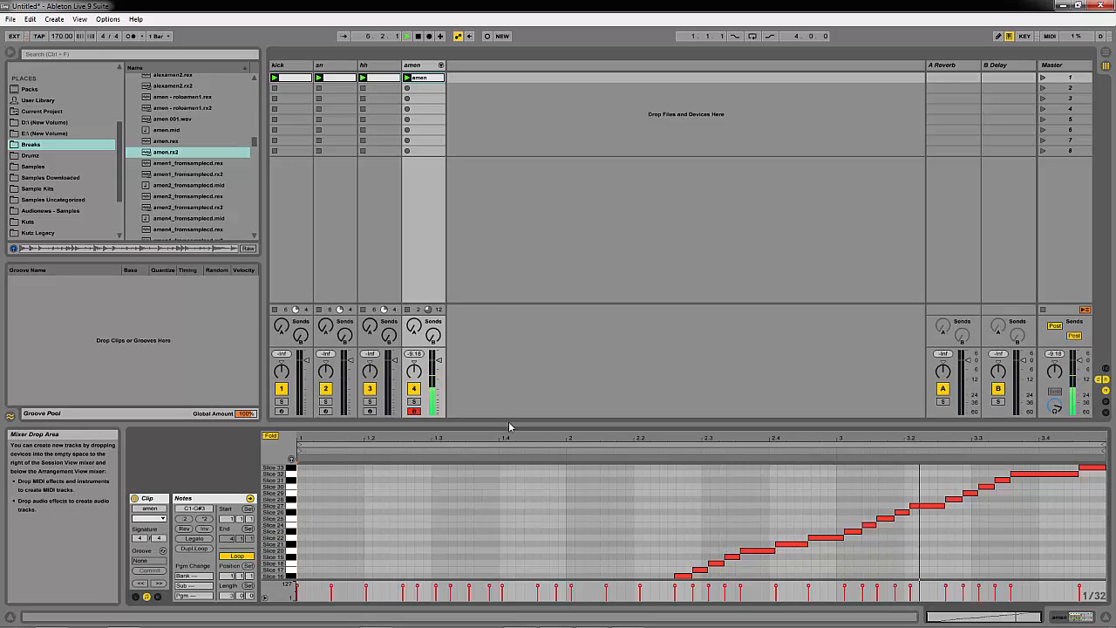
left_click_drag(508, 424, 444, 129)
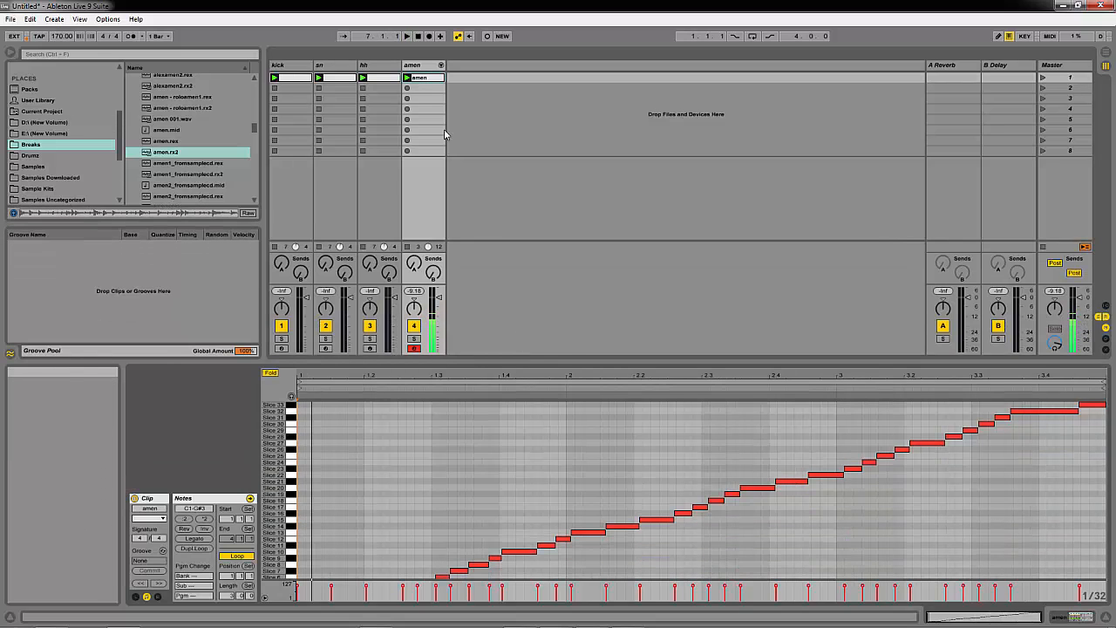
double_click(420, 91)
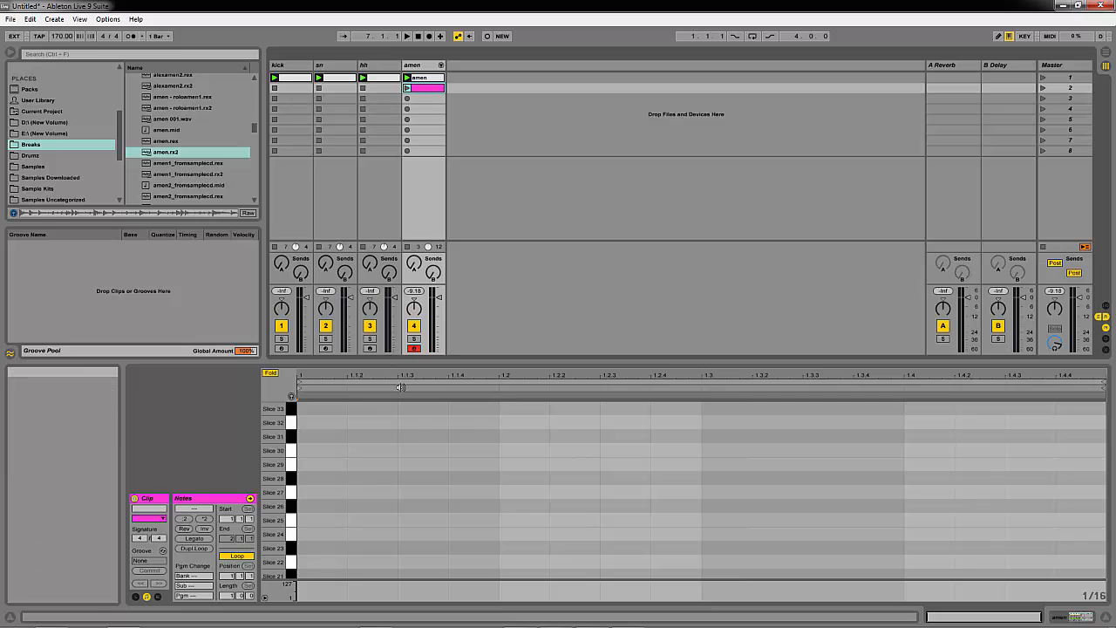
left_click_drag(445, 361, 447, 286)
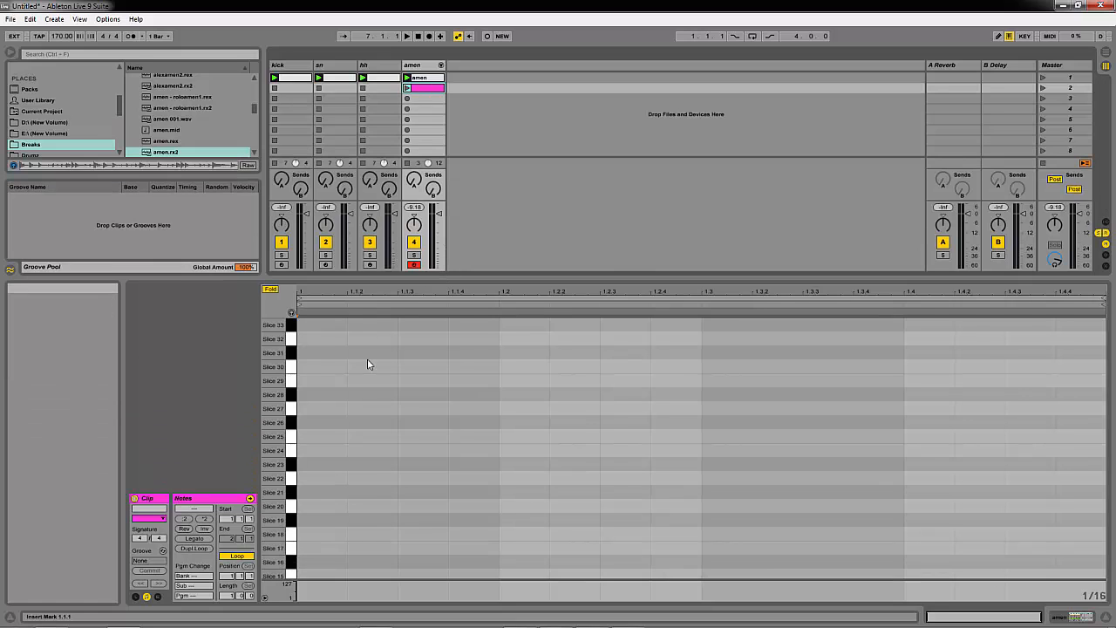
left_click(291, 312)
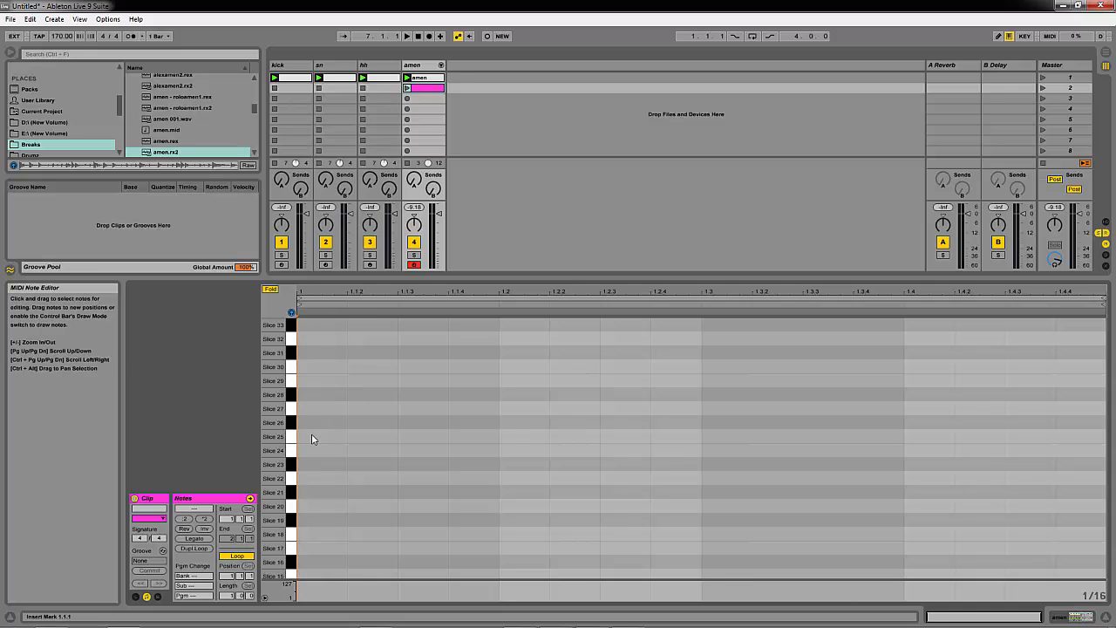
Enter Slices 20 to 24 in ascending order from the clip's start, with 20 to 22 as eighth notes and 23 and 24 as sixteenths
double_click(312, 436)
left_click_drag(347, 437, 468, 497)
double_click(521, 479)
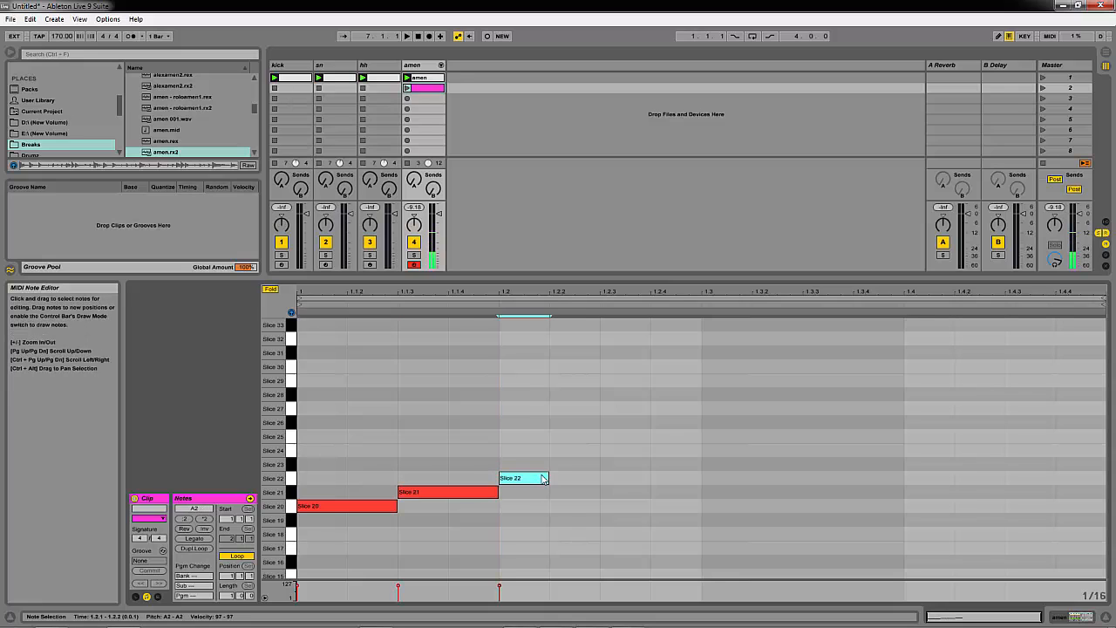
mouse_move(549, 476)
left_mouse_down()
mouse_move(598, 475)
mouse_move(692, 445)
mouse_move(676, 454)
left_mouse_up()
key("b")
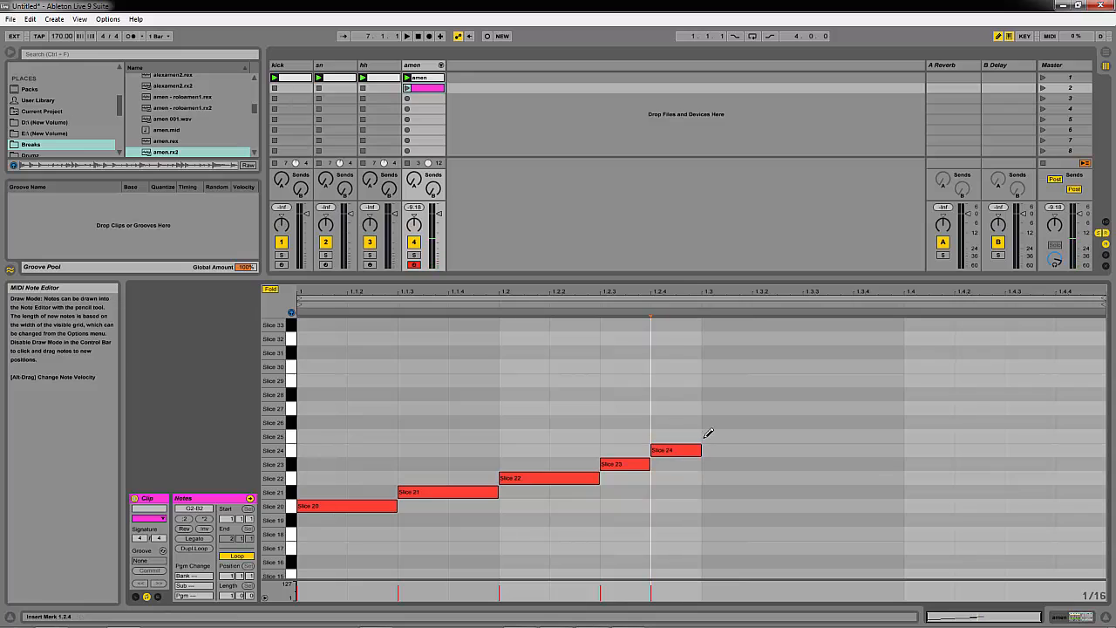
Fill the rest of the bar with Slices 25 to 31, an eighth note for Slice 27 and sixteenths otherwise, and launch the clip
left_click(707, 436)
left_click(762, 421)
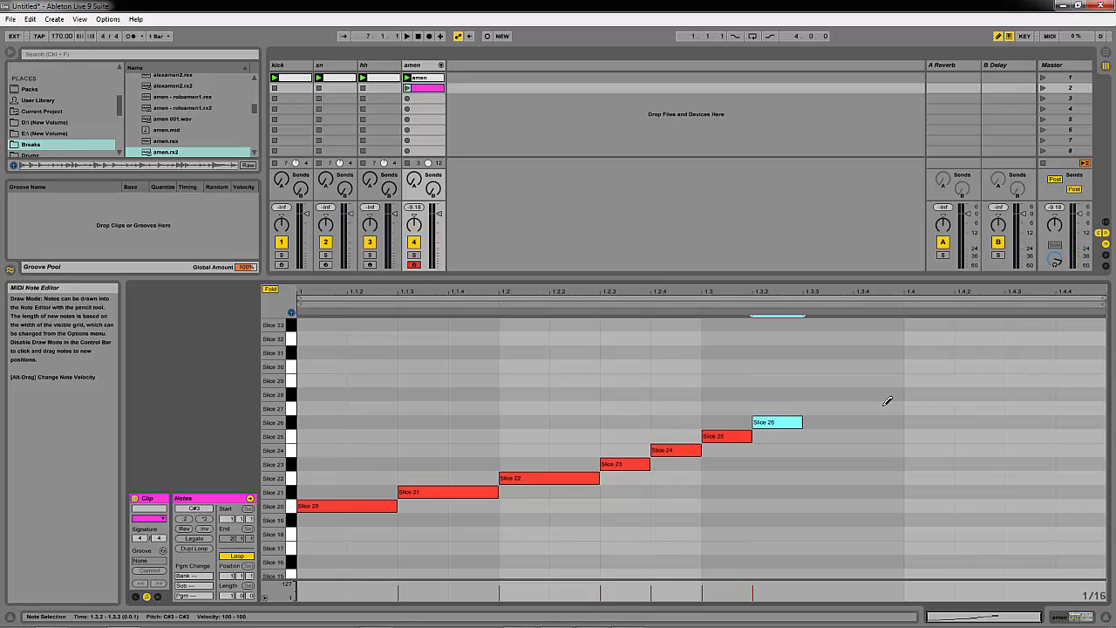
left_click(828, 408)
left_click_drag(852, 408, 904, 408)
key("b")
left_click_drag(779, 403, 610, 468)
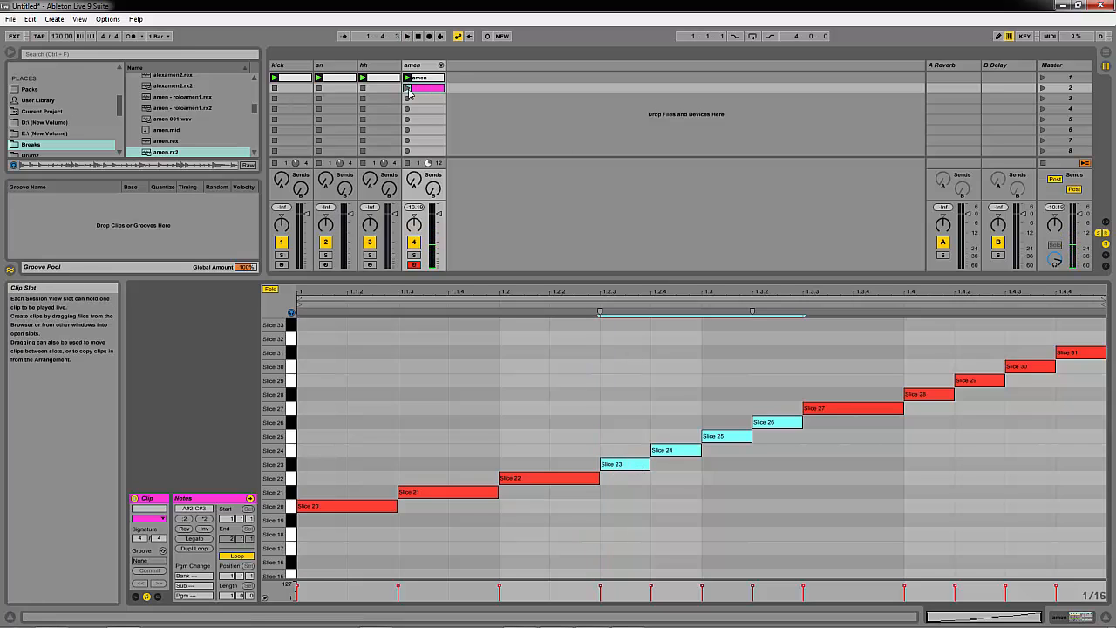
left_click(408, 89)
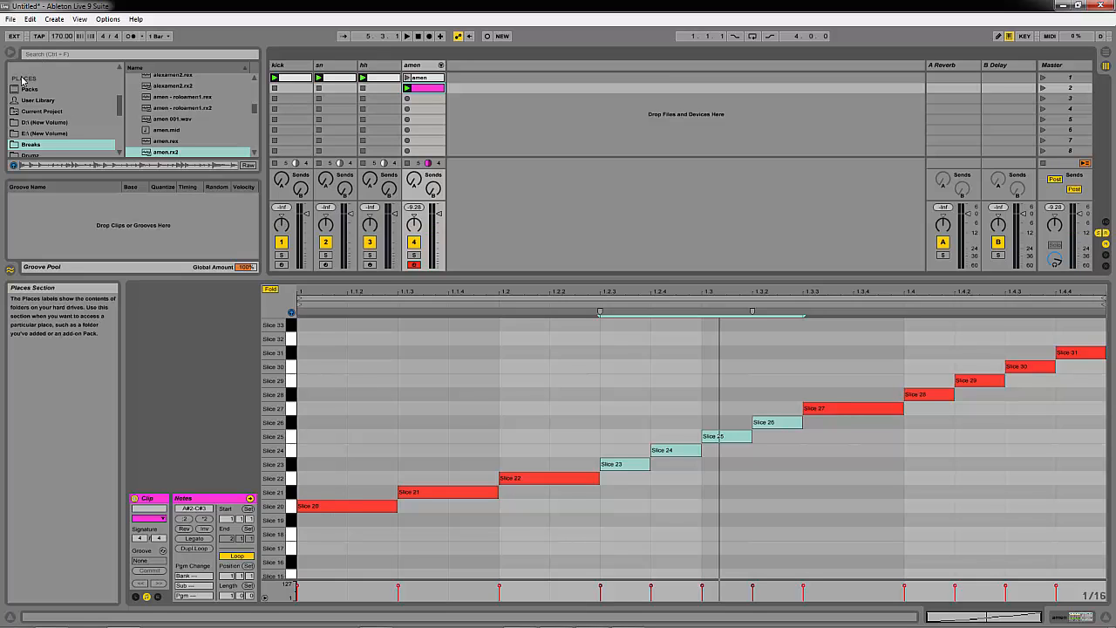
Show the kick track's Drum Rack and browse to the Thomas Penton - KICKDRUMS samples in the Kicks folder of Drumz
left_click_drag(384, 288, 384, 319)
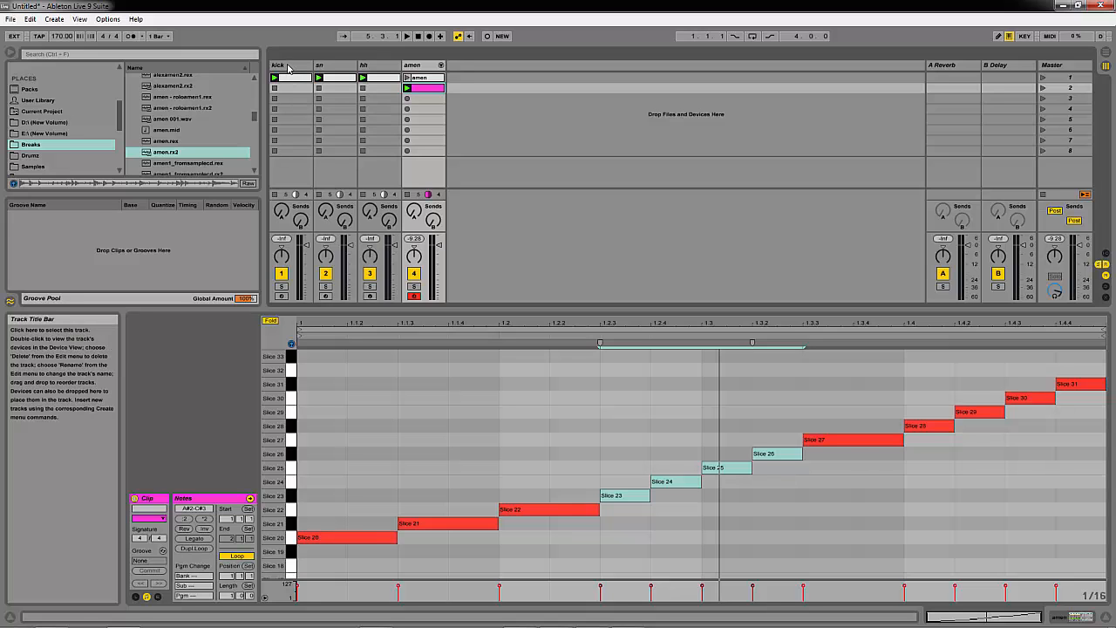
left_click(290, 69)
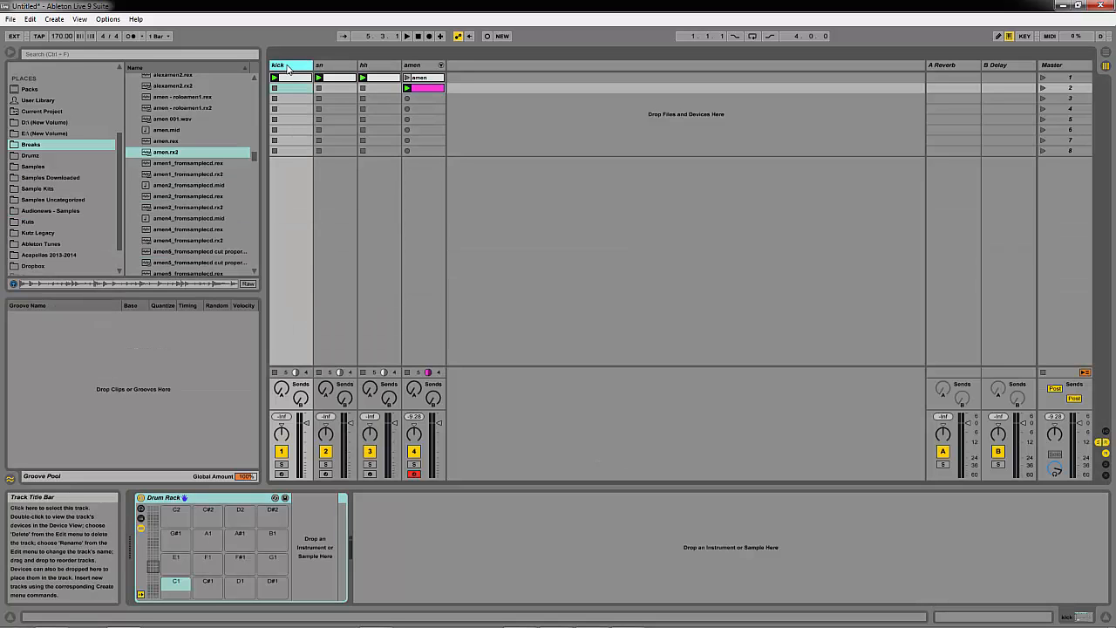
left_click(44, 157)
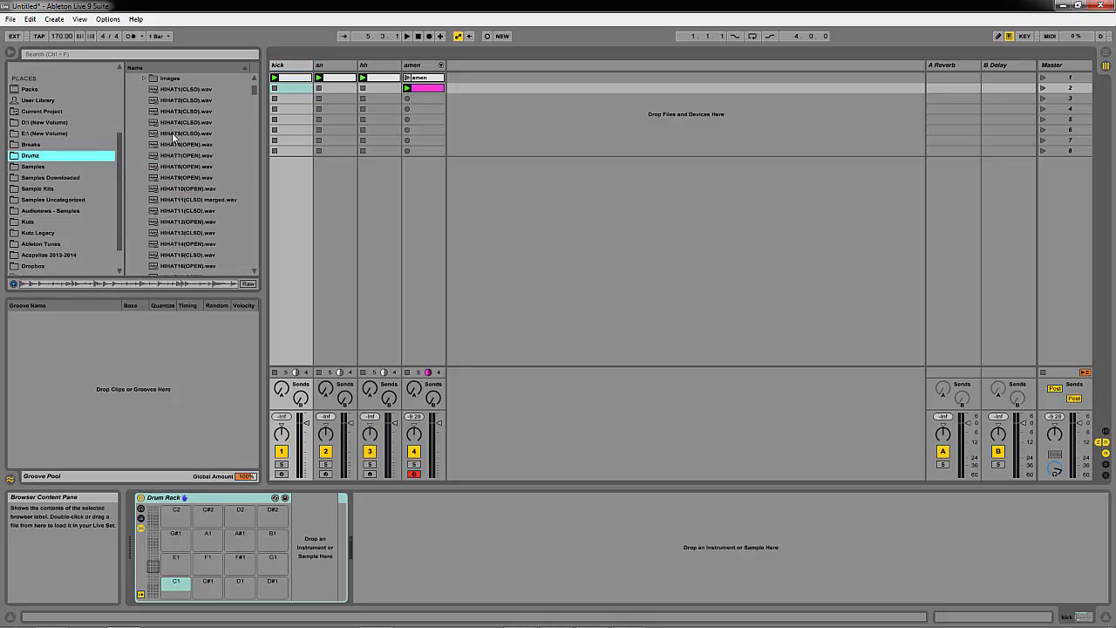
scroll(165, 127, "up", 4)
left_click(130, 77)
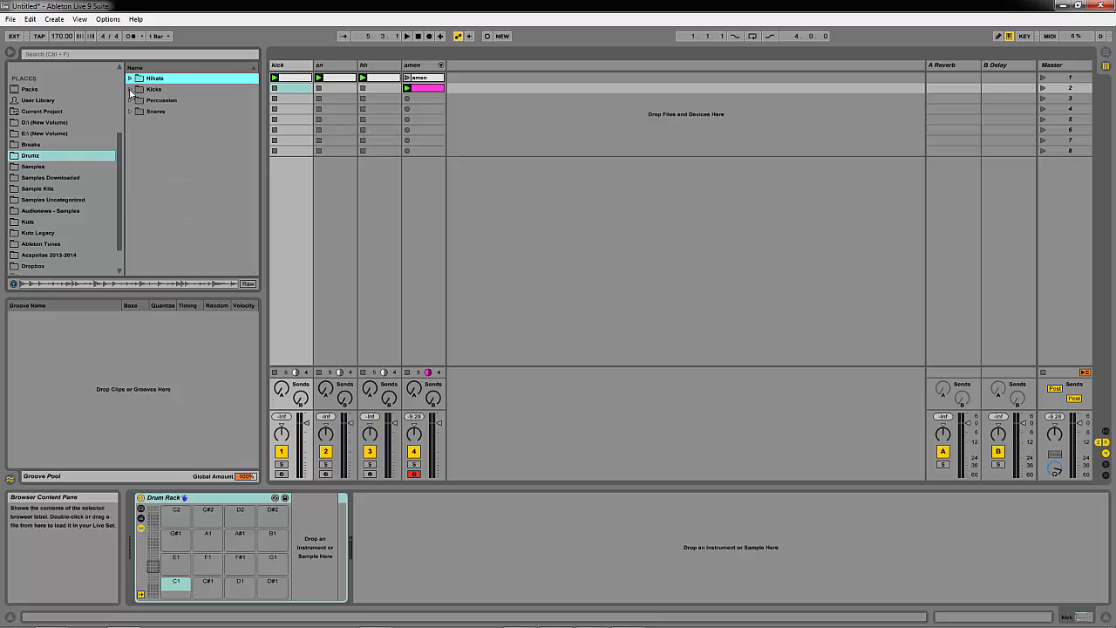
left_click(130, 88)
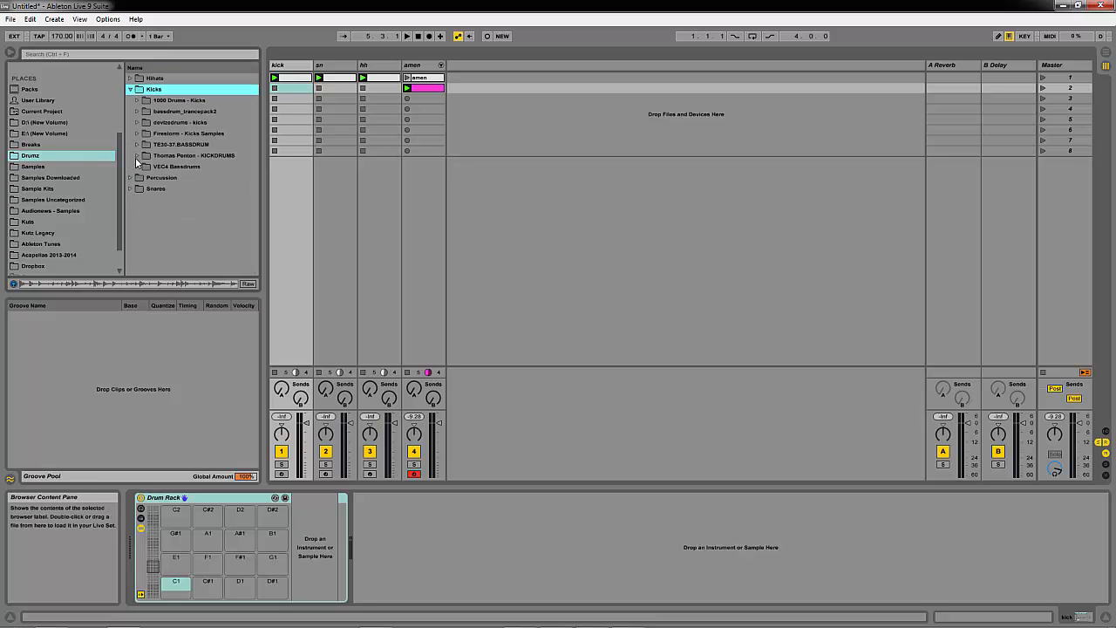
left_click(135, 156)
scroll(195, 184, "down", 20)
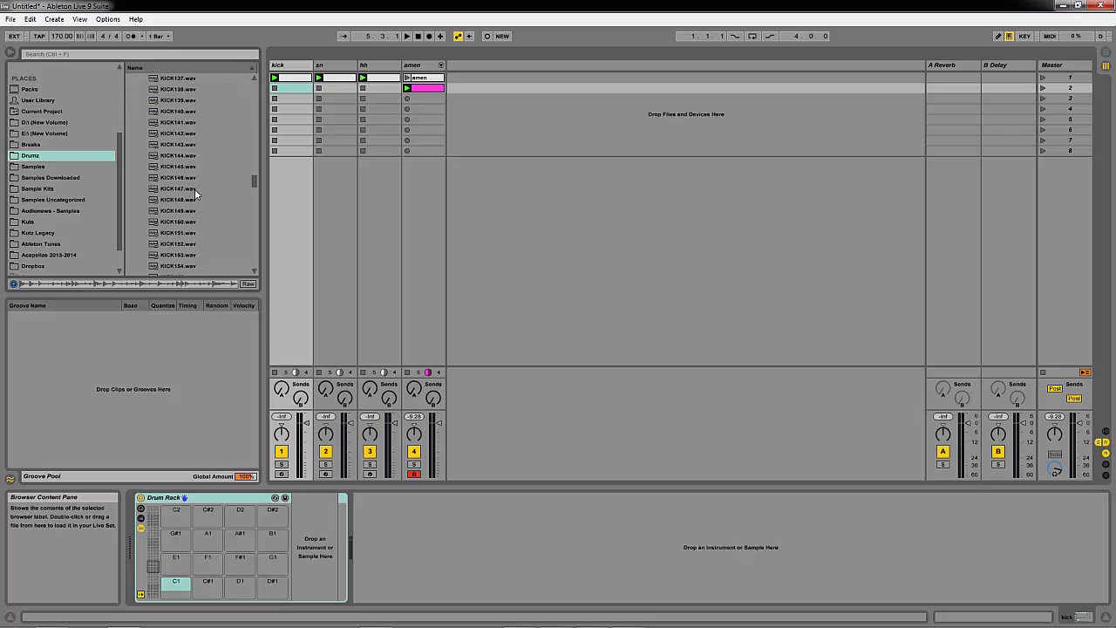
Audition kick samples from KICK215.wav on, and load KICK219.wav onto Drum Rack pad C1 and KICK218.wav onto pad C#1
left_click(183, 170)
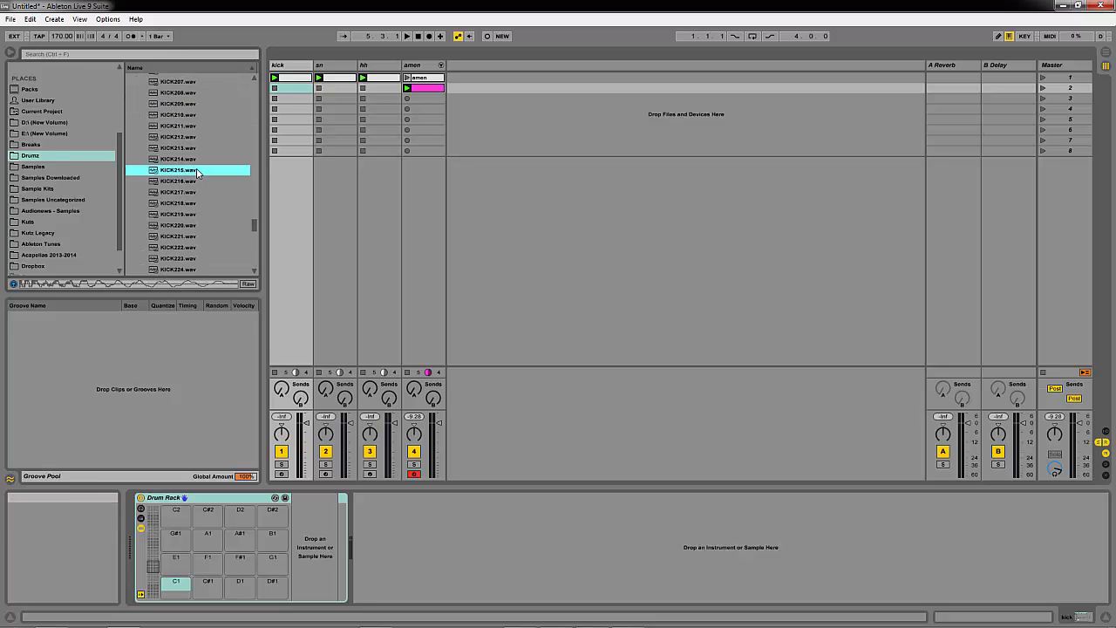
key("Up")
key("Down")
key("Down")
key("Down")
key("Down")
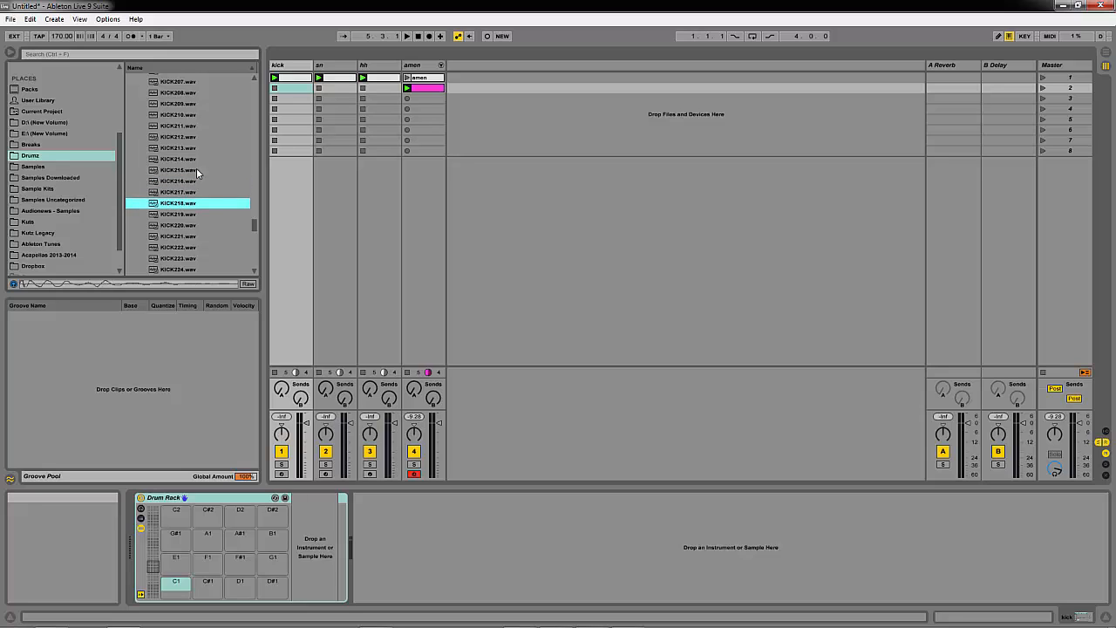
key("Down")
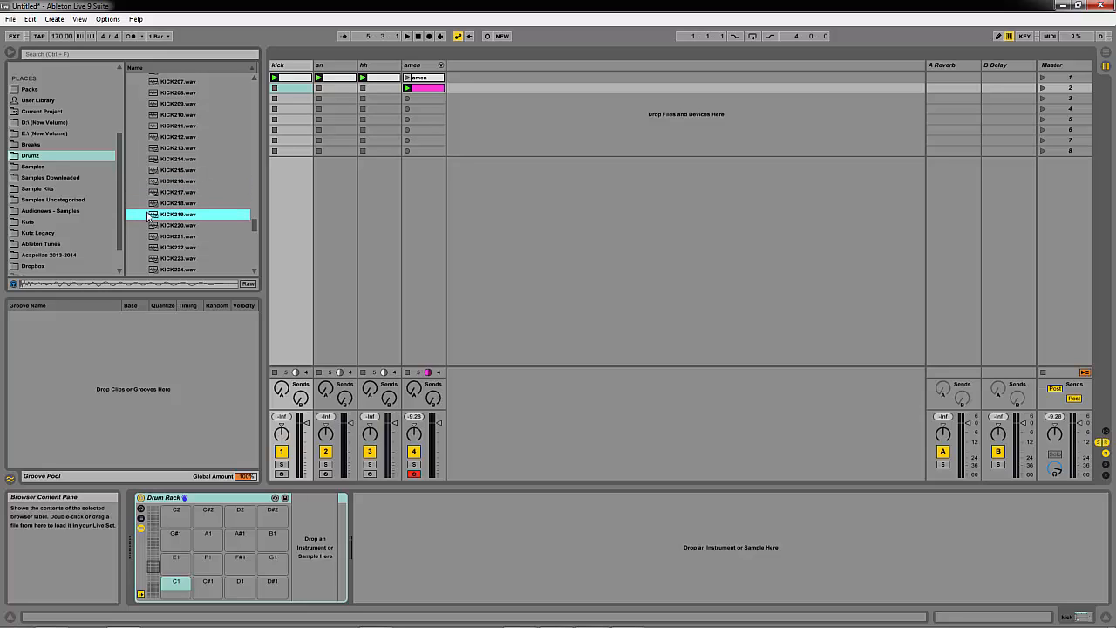
left_click_drag(168, 542, 172, 581)
left_click(168, 201)
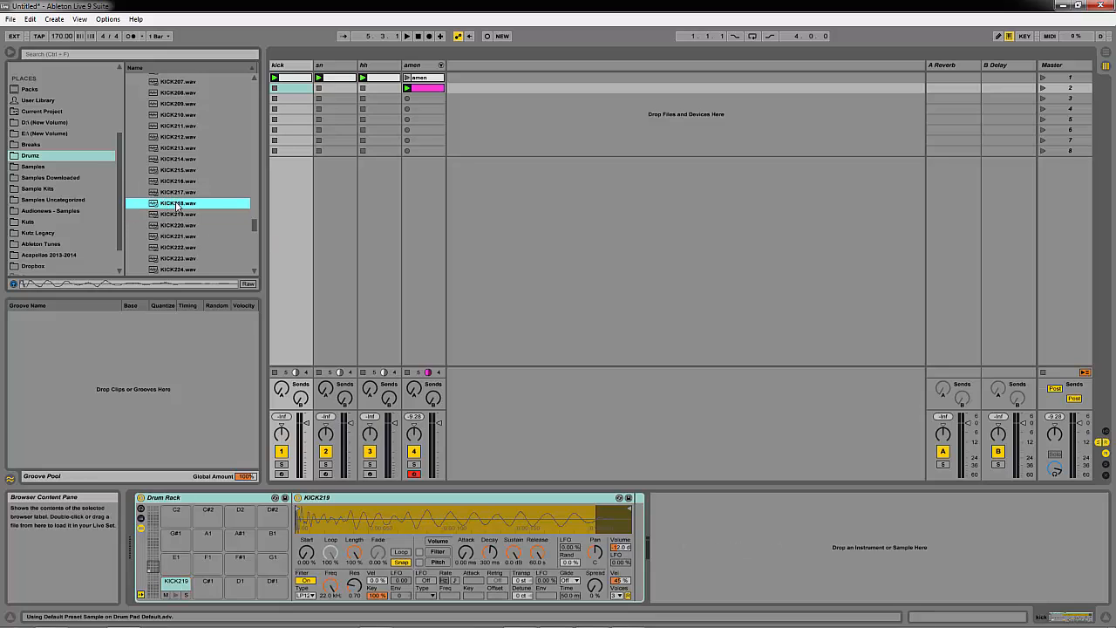
left_click_drag(177, 204, 207, 581)
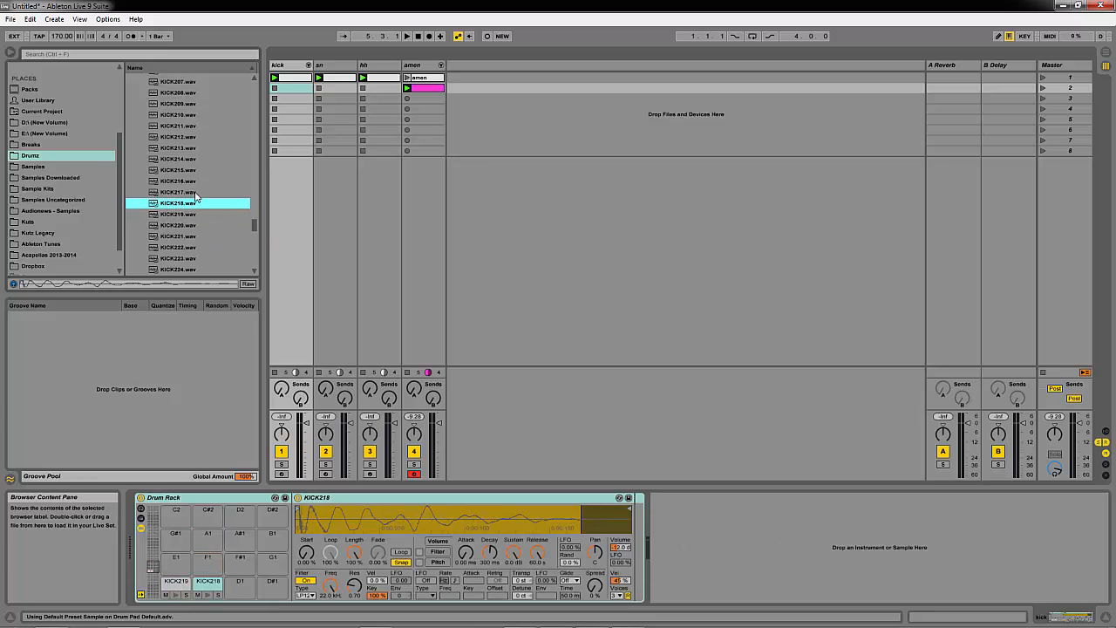
Audition the kick samples above KICK218.wav in the list and load KICK209.wav onto Drum Rack pad D1
key("Up")
key("Up")
key("Up")
key("Up")
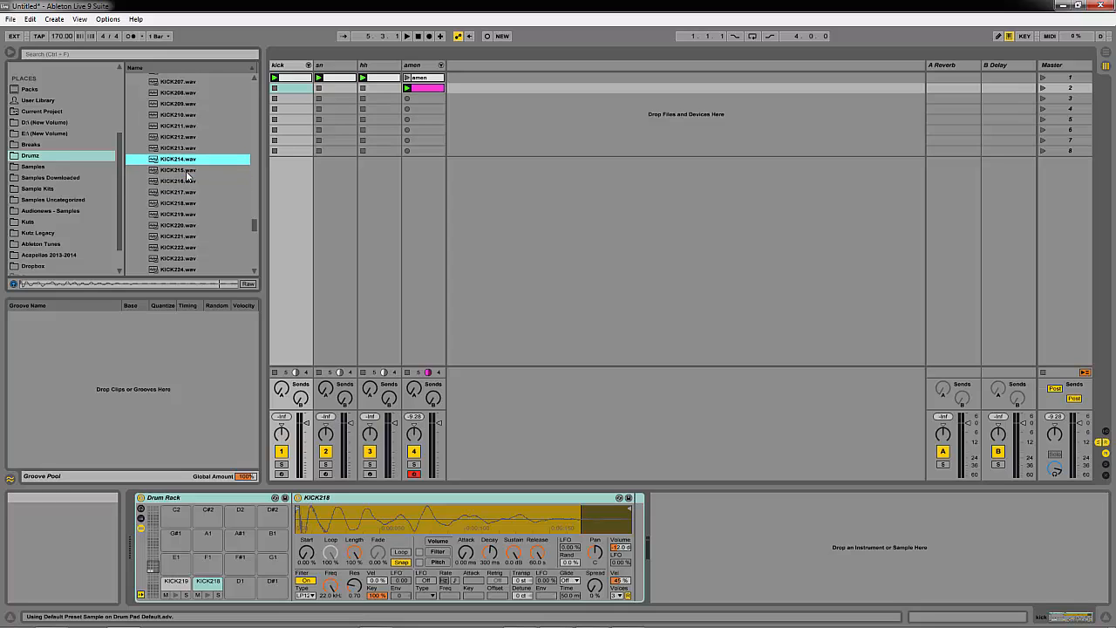
key("Up")
key("Up")
key("Up")
key("Up")
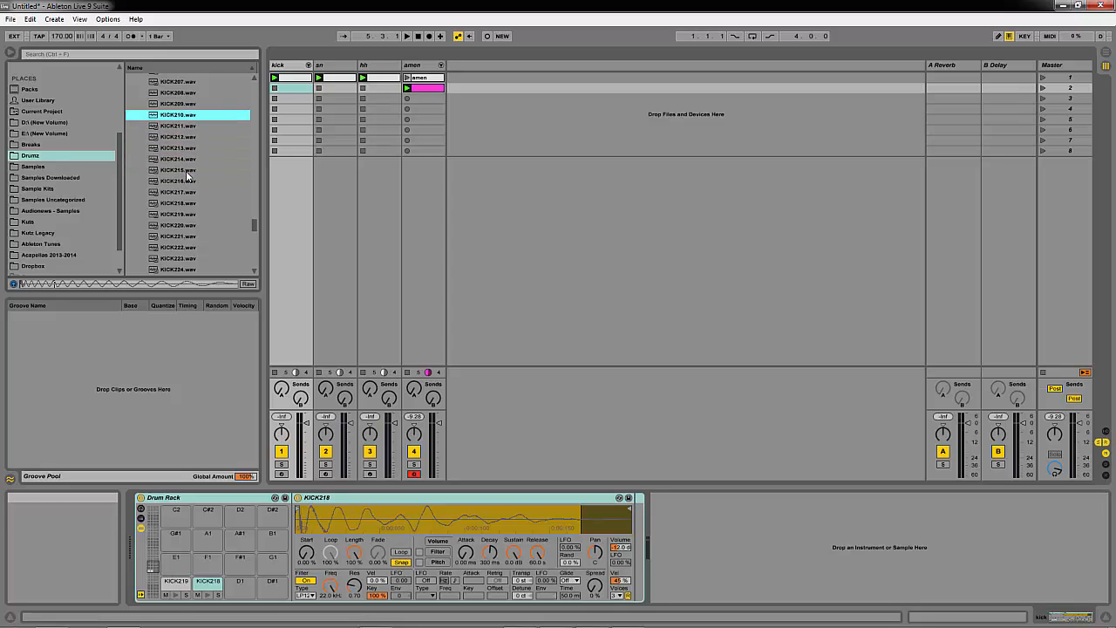
key("Up")
key("Up")
key("Down")
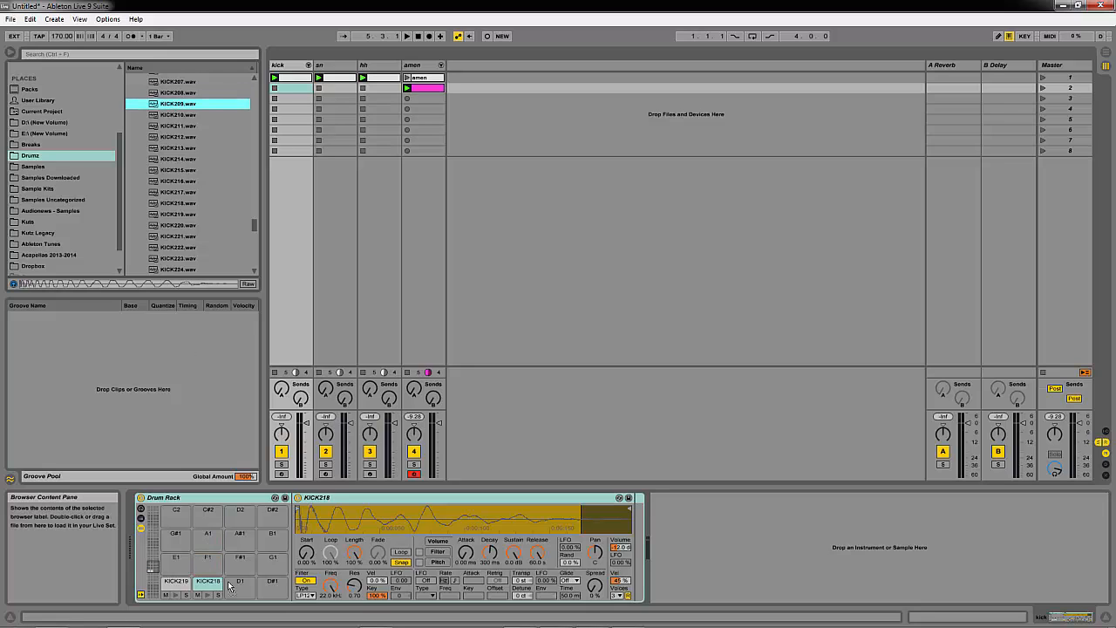
left_click_drag(229, 586, 240, 589)
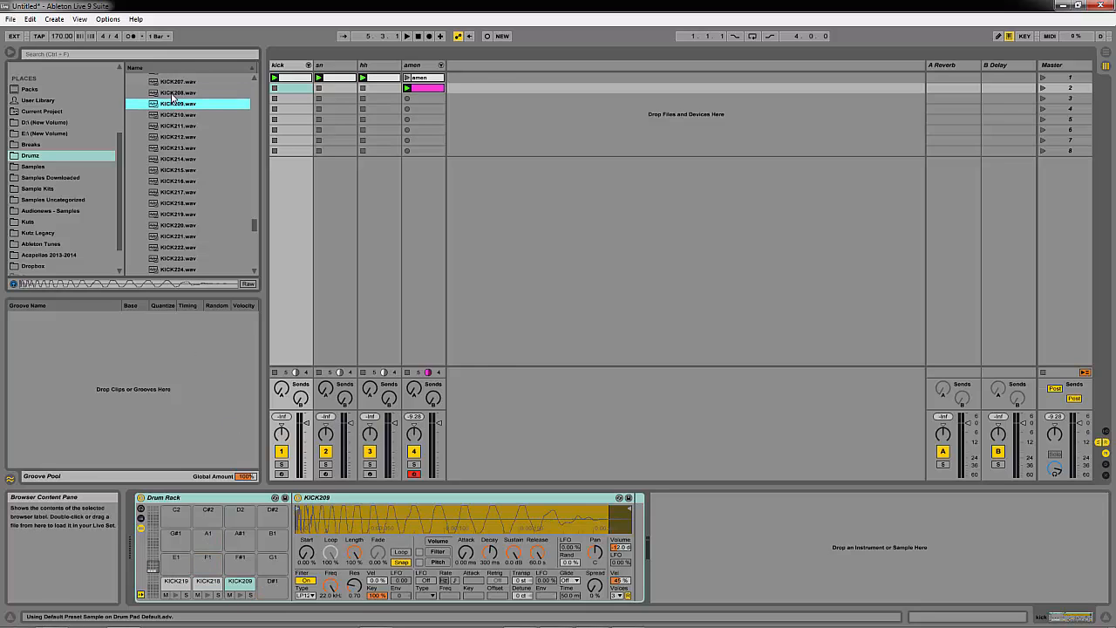
Audition the kick samples above KICK209.wav in the list and load KICK200.wav onto Drum Rack pad D#1
left_click(171, 93)
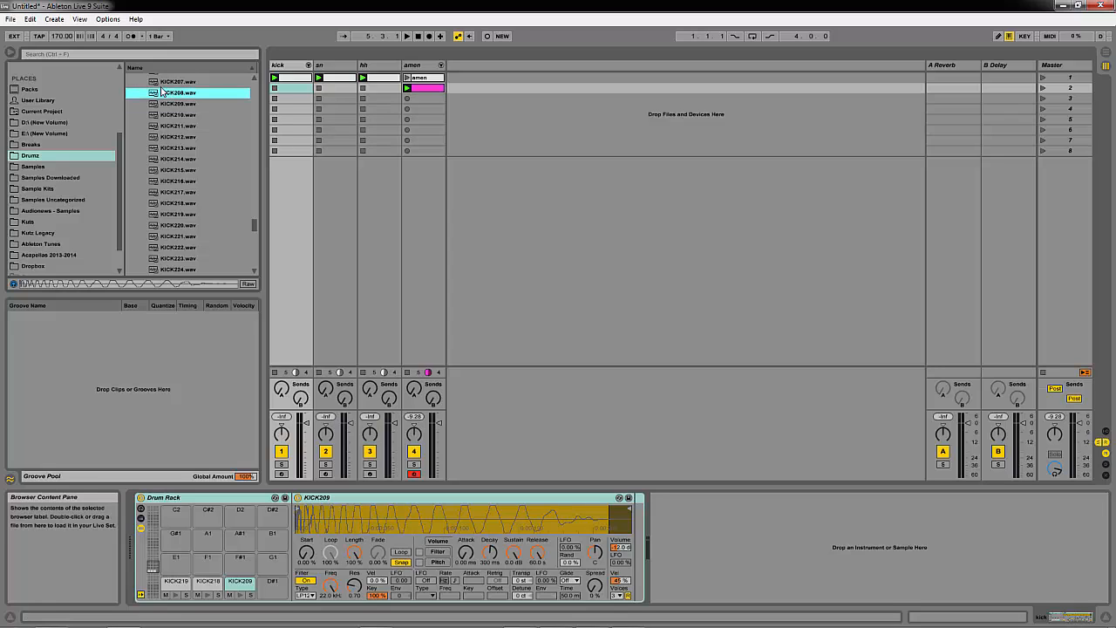
key("Up")
key("Up")
key("Up")
key("Up")
key("Up")
key("Up")
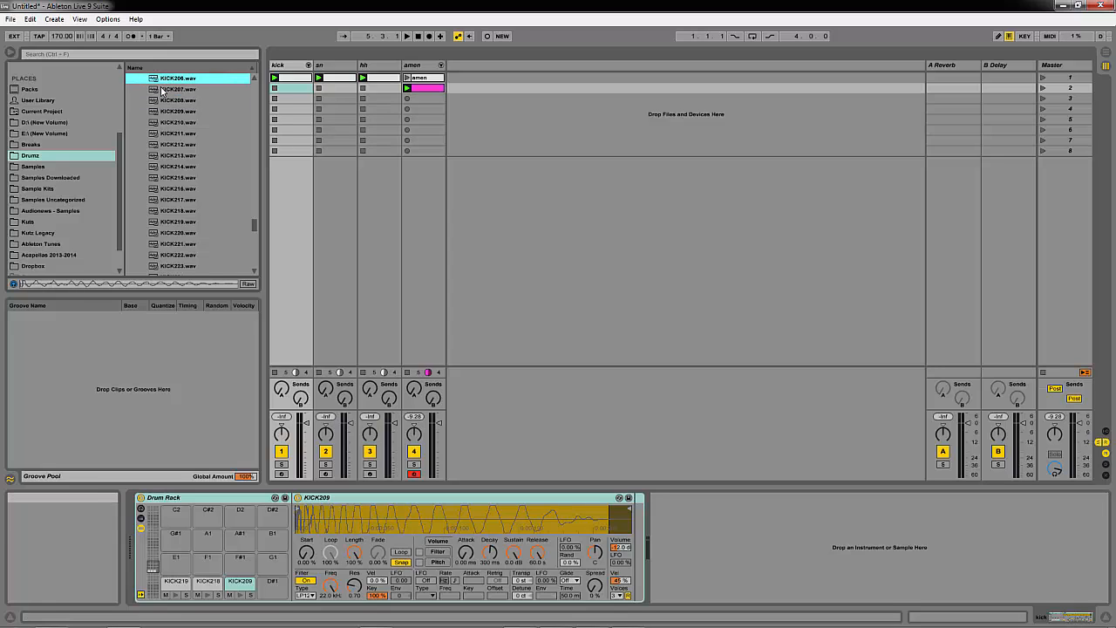
key("Up")
key("Up")
key("Up")
key("Up")
key("Down")
key("Down")
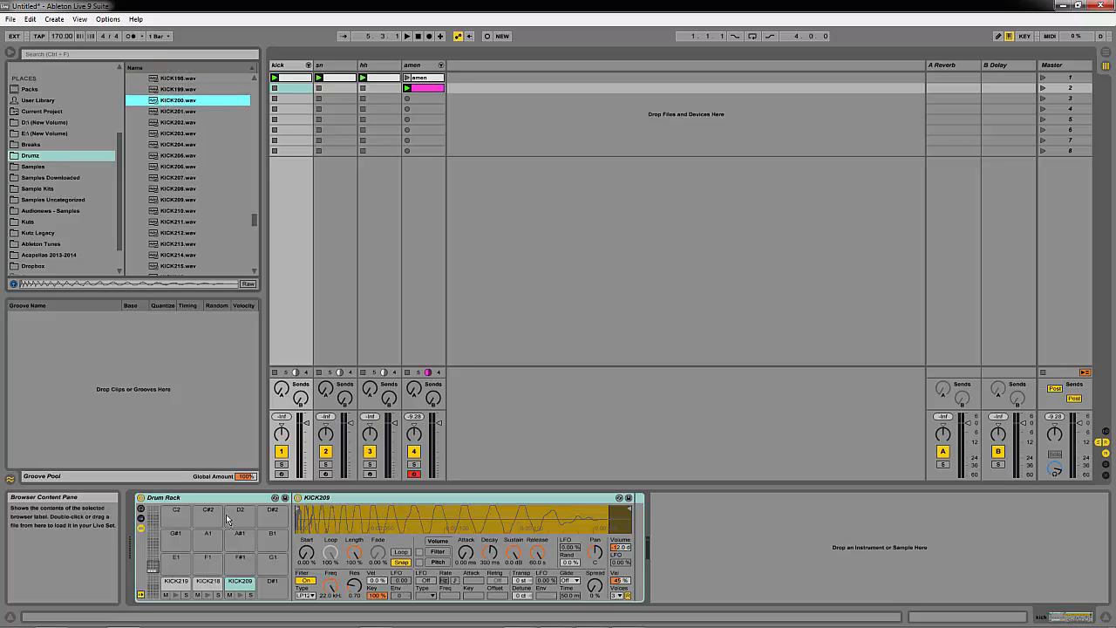
Audition the kick samples from KICK199.wav upward and load KICK197.wav onto Drum Rack pad E1
left_click(194, 90)
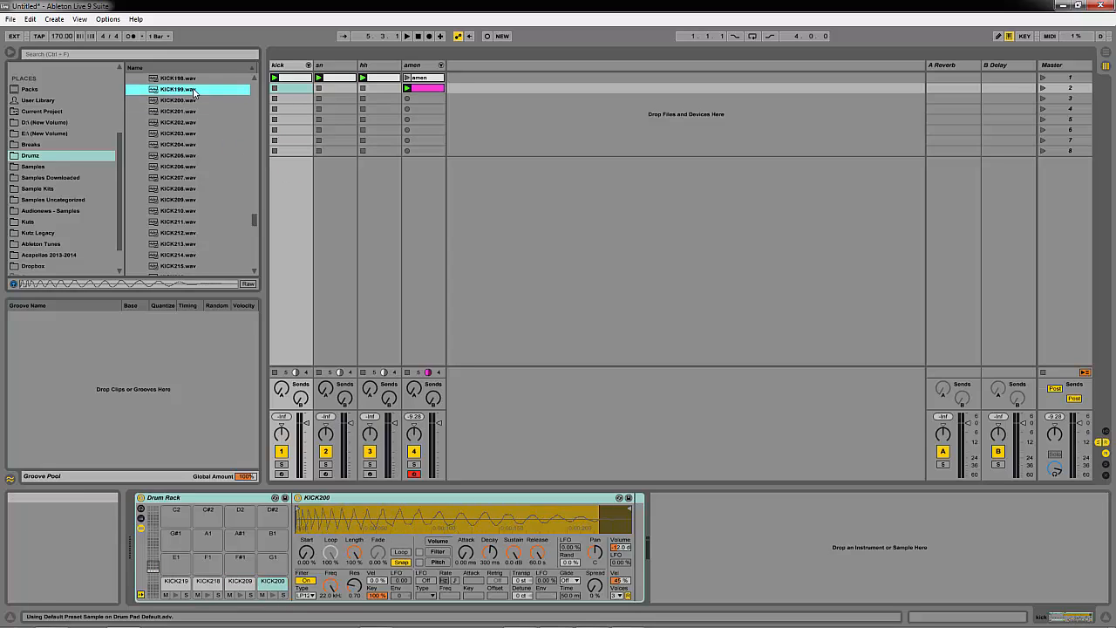
key("Up")
key("Up")
key("Up")
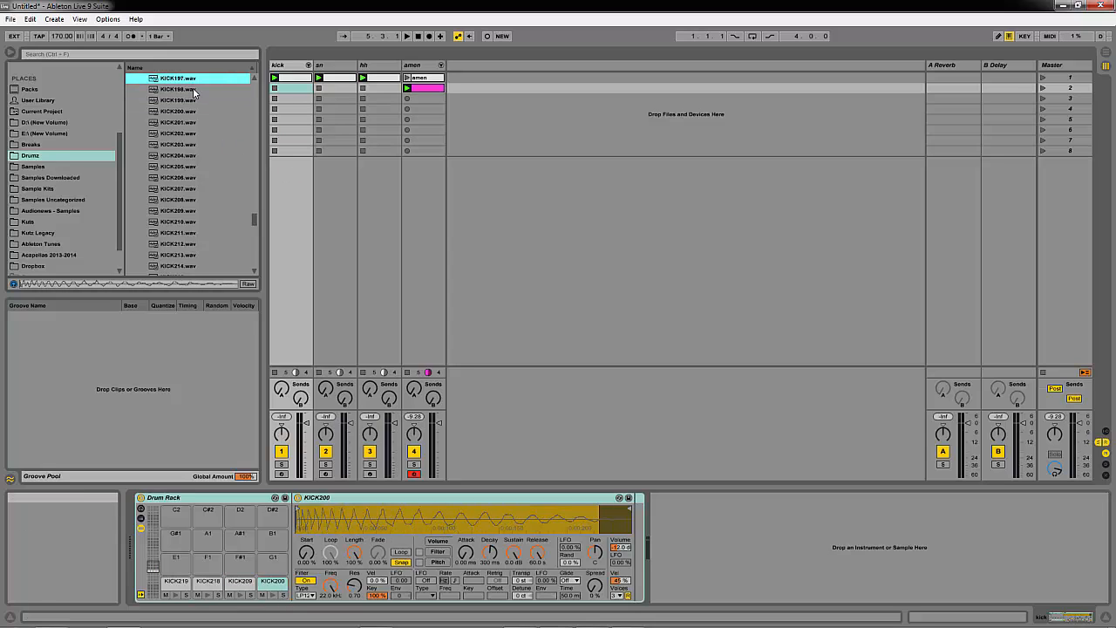
key("Down")
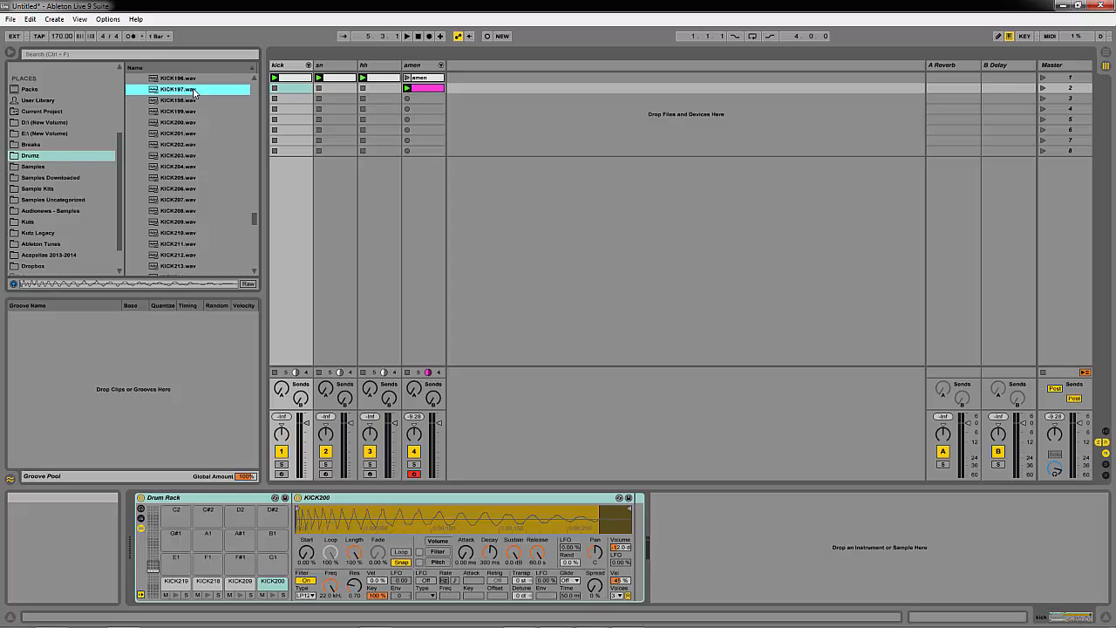
left_click_drag(96, 543, 174, 551)
Open the kick track's first clip and add a quarter-note KICK219 note at the start of the bar
double_click(290, 81)
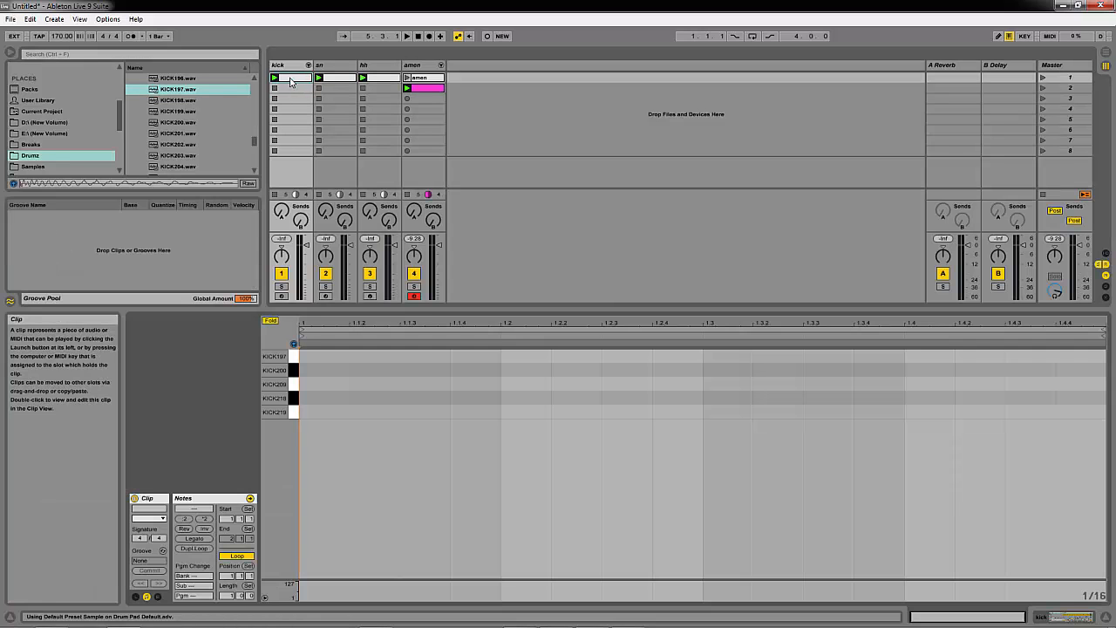
double_click(342, 416)
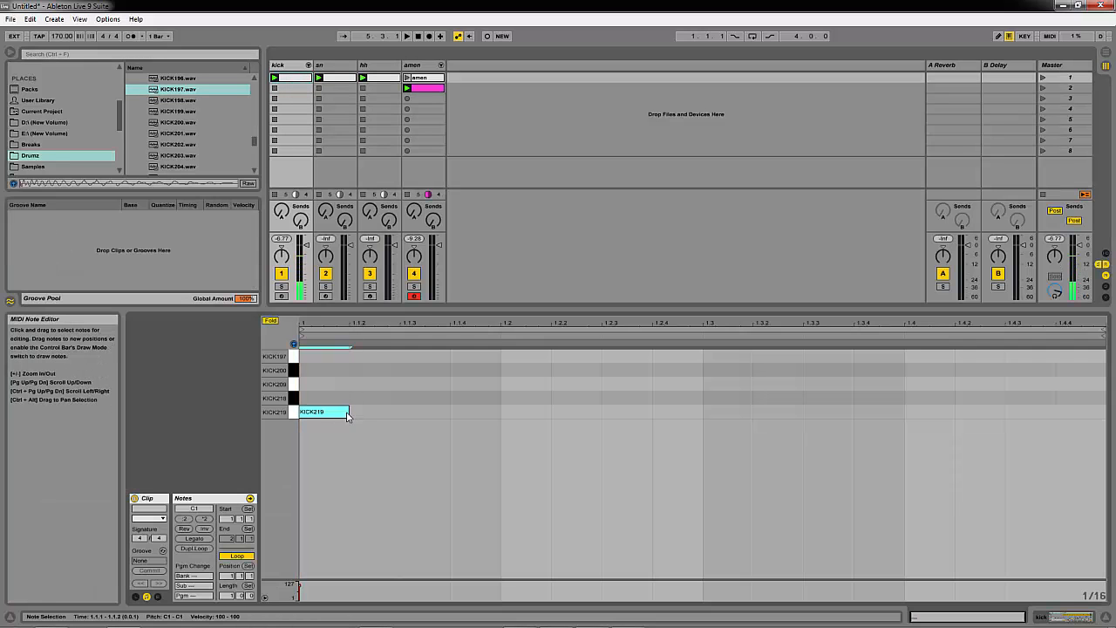
left_click_drag(347, 416, 500, 416)
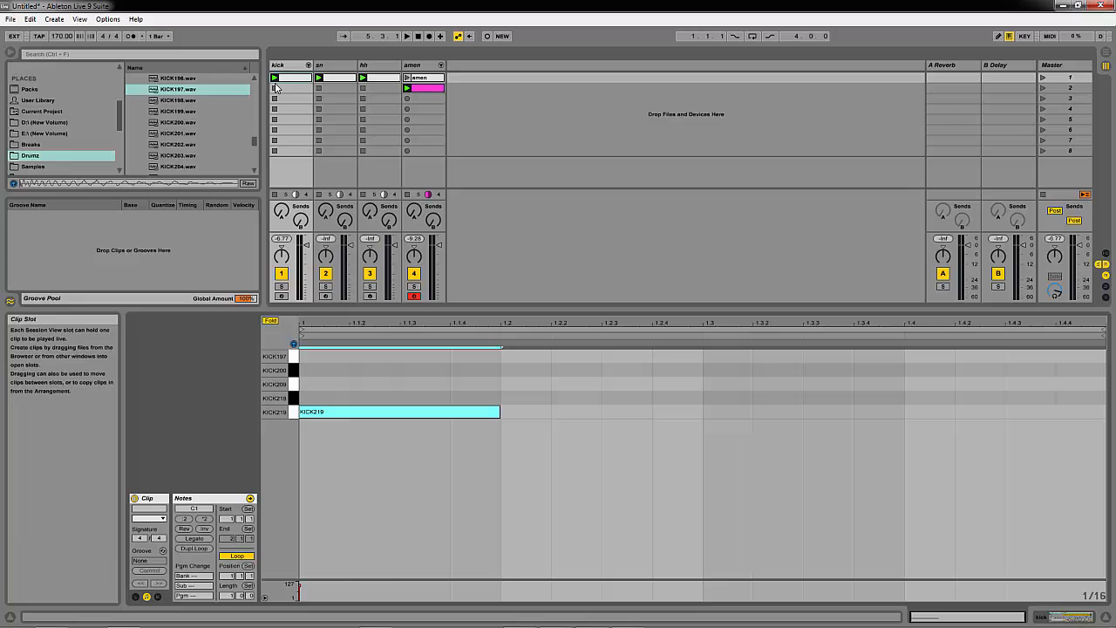
During playback, try the note on each kick up to KICK197, leave it there, and lower the kick track volume to -6.0 dB
key("space")
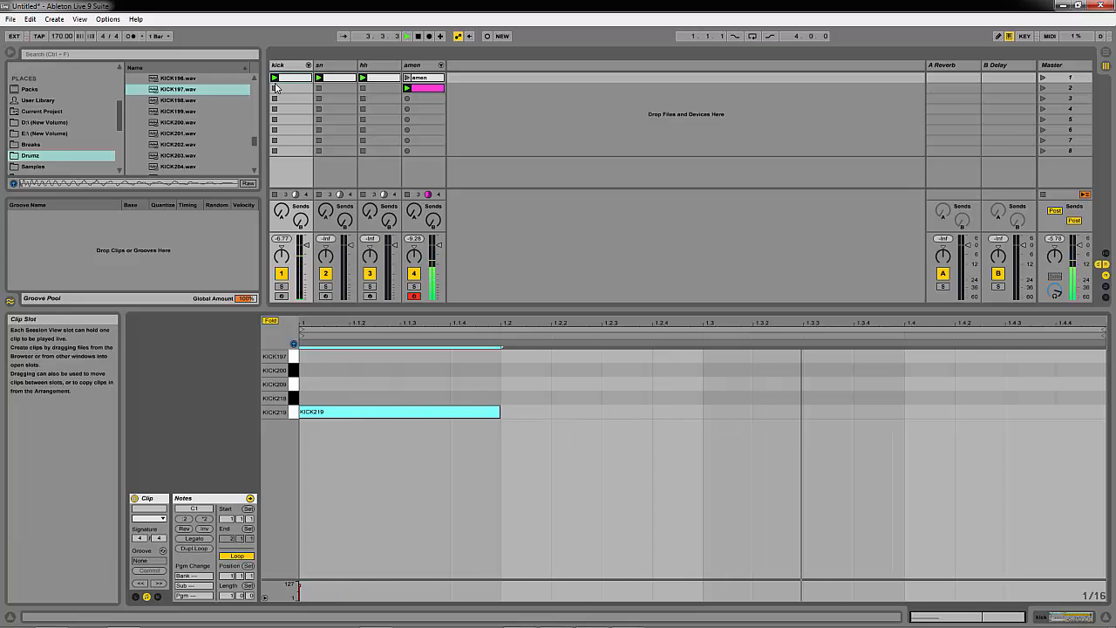
key("Up")
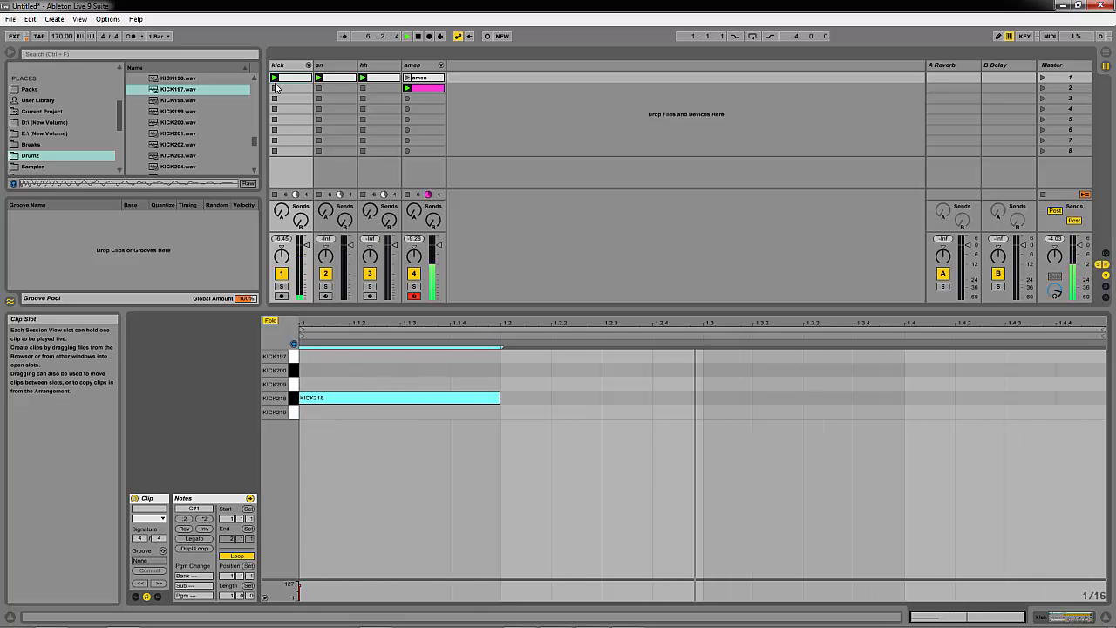
key("Up")
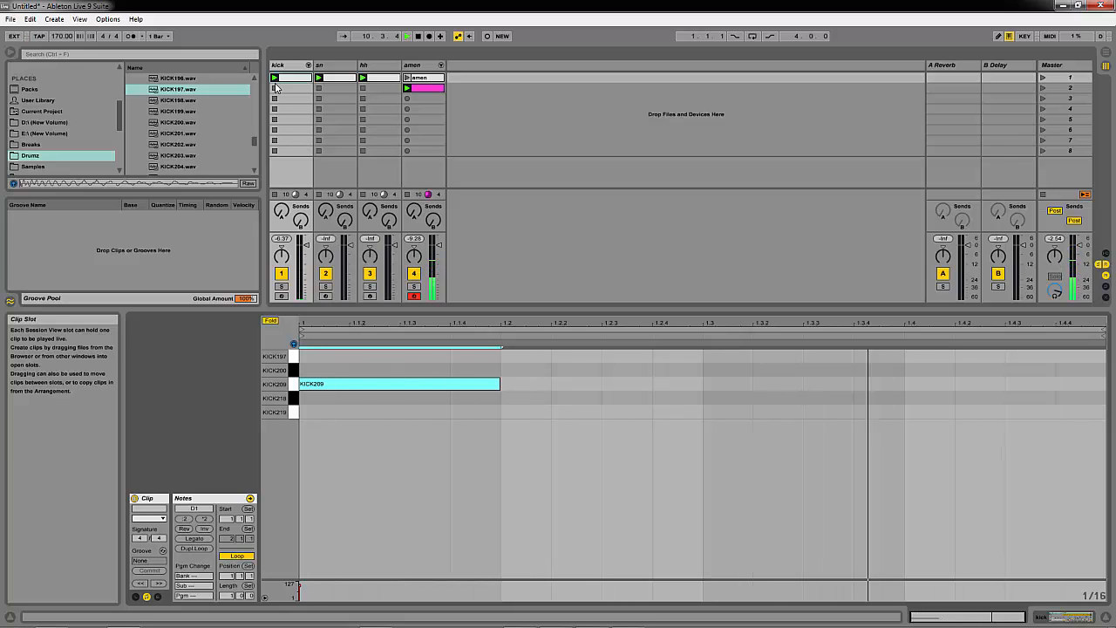
key("Up")
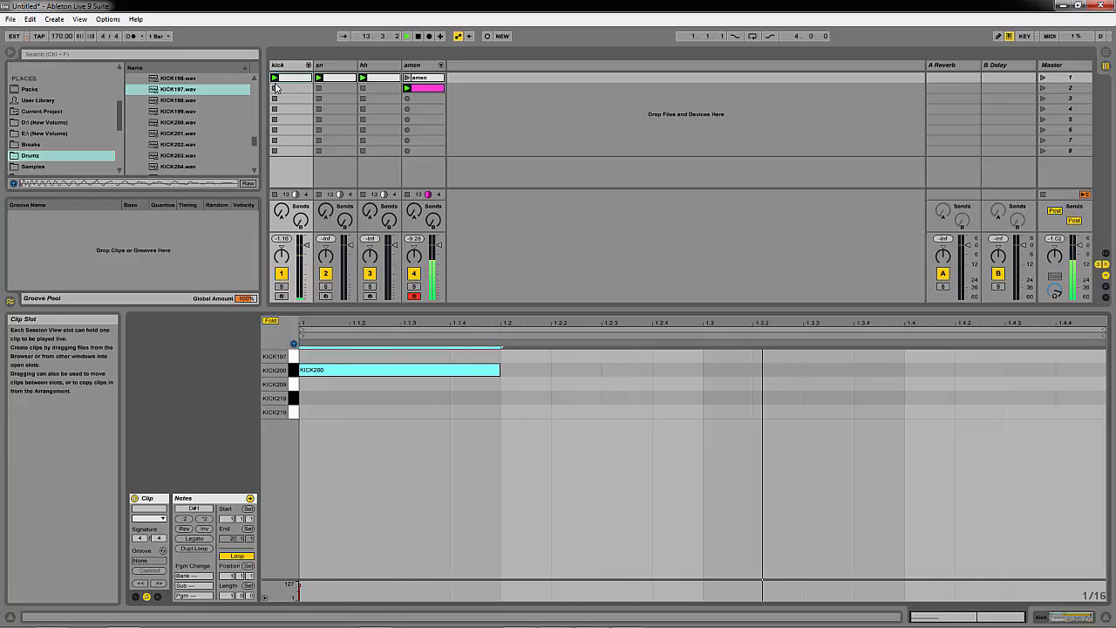
key("Up")
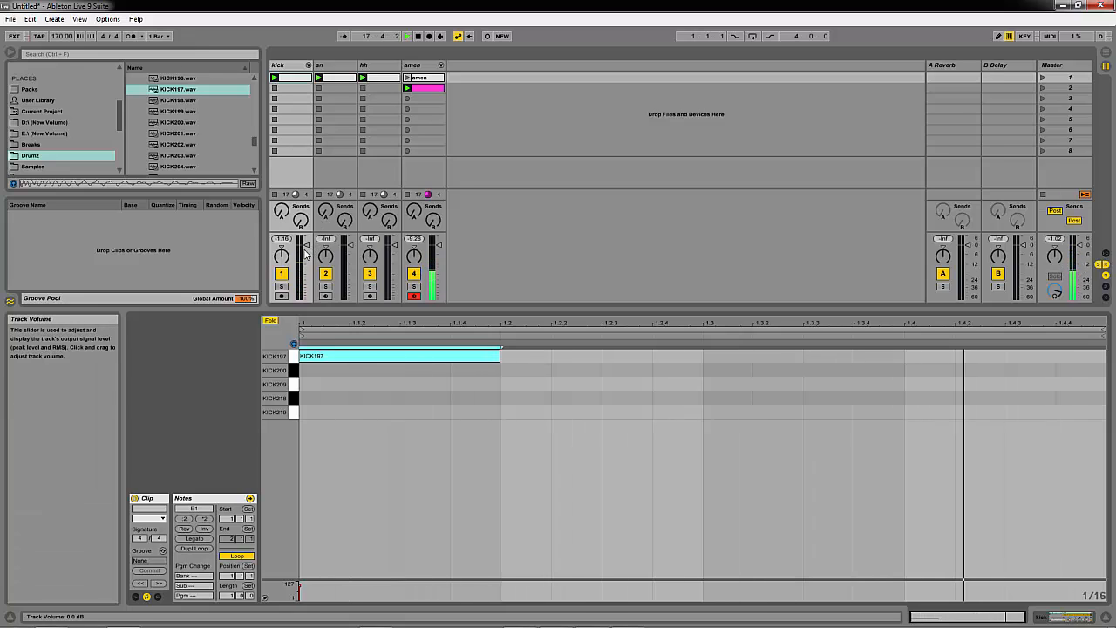
mouse_move(305, 249)
left_mouse_down()
mouse_move(305, 263)
mouse_move(305, 252)
left_mouse_up()
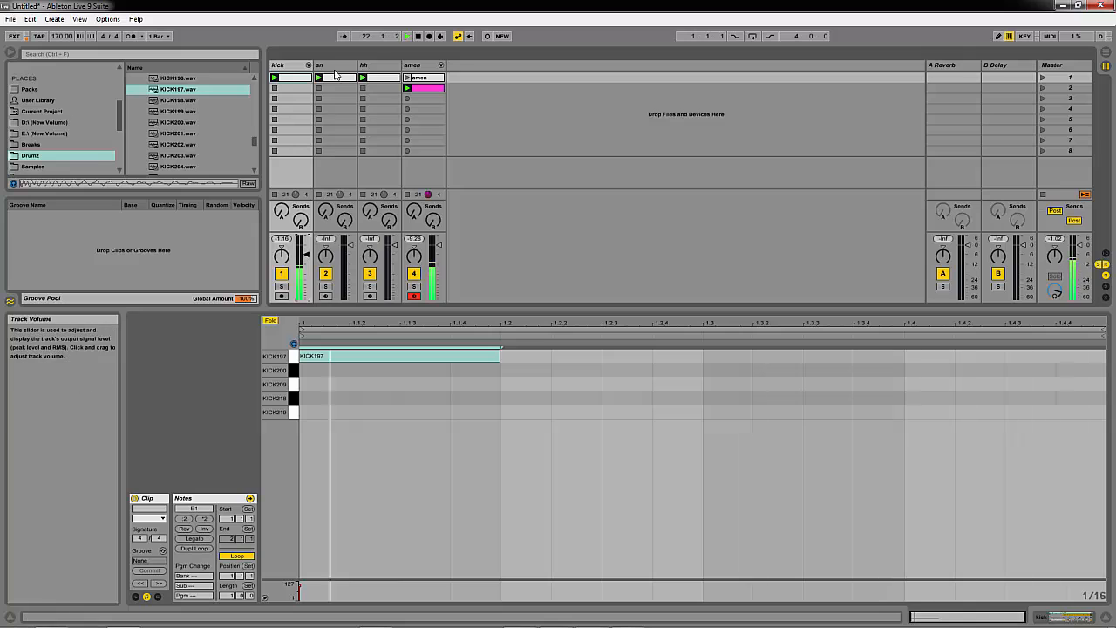
Show the kick track's devices, lower KICK197's volume envelope sustain, and set its decay to 1.40 s
key("shift+Tab")
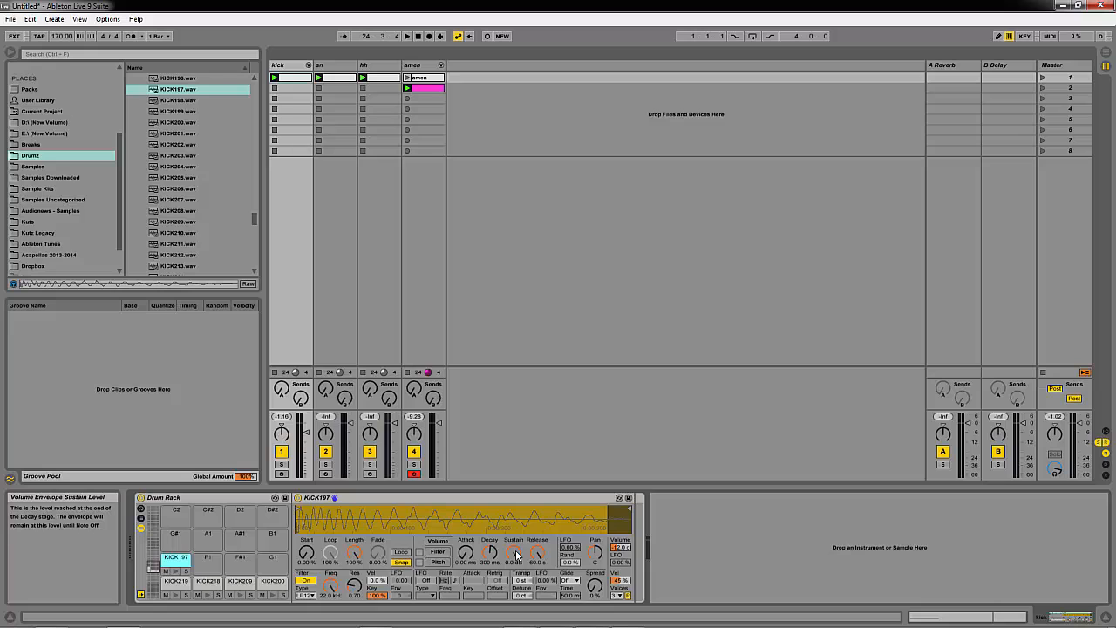
left_click_drag(515, 556, 515, 602)
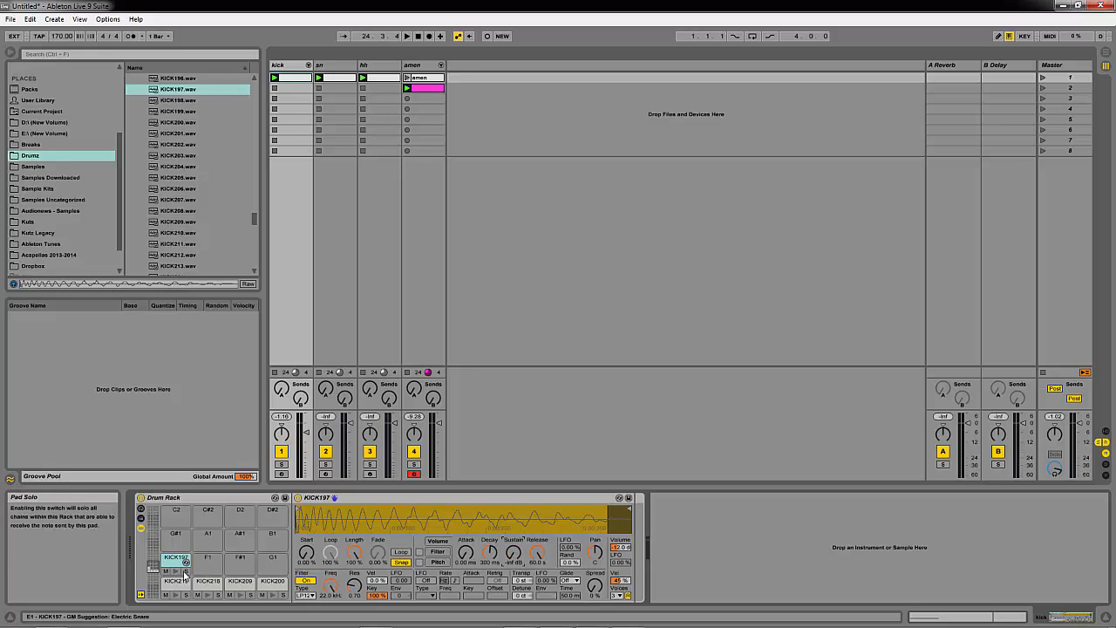
left_click_drag(490, 555, 491, 555)
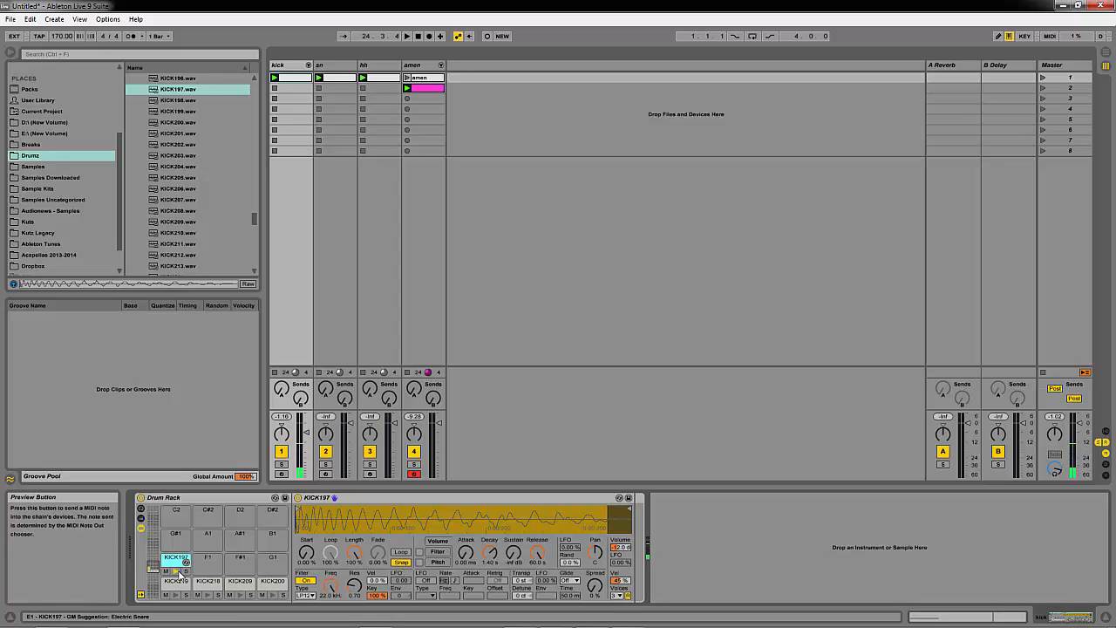
Play the kick together with the amen break and set the kick track volume to -8.4 dB, stopping playback when done
key("space")
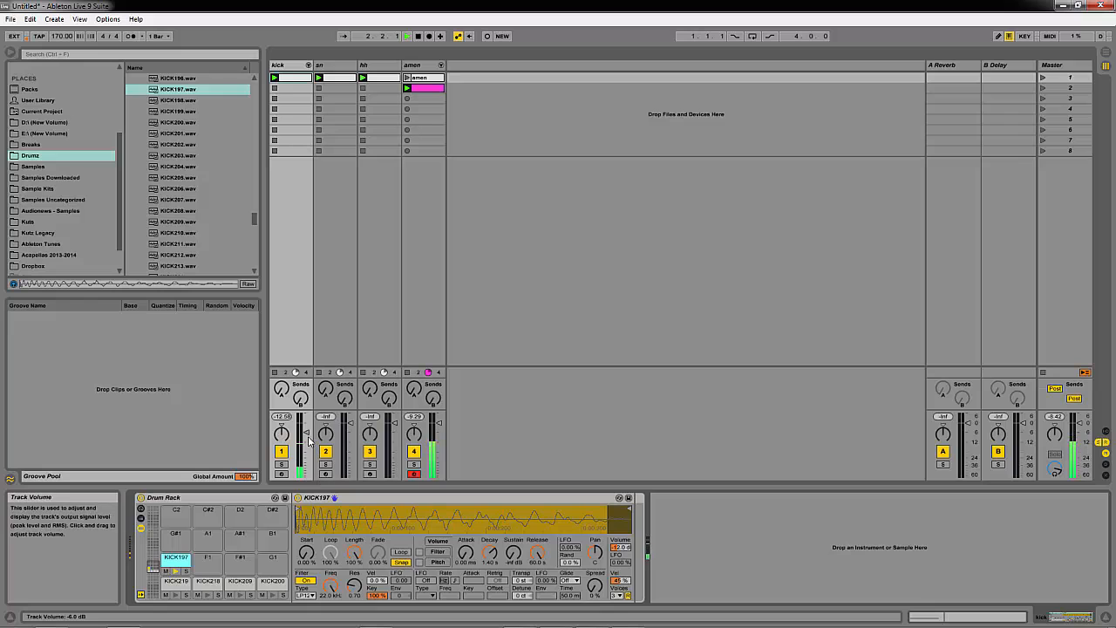
left_click_drag(308, 441, 307, 445)
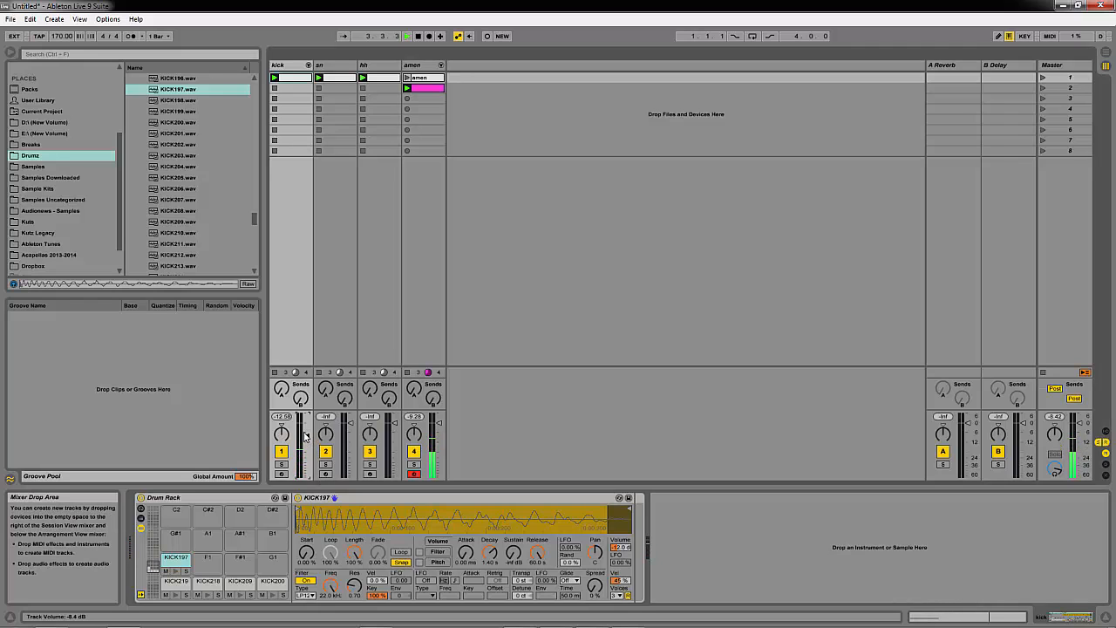
key("space")
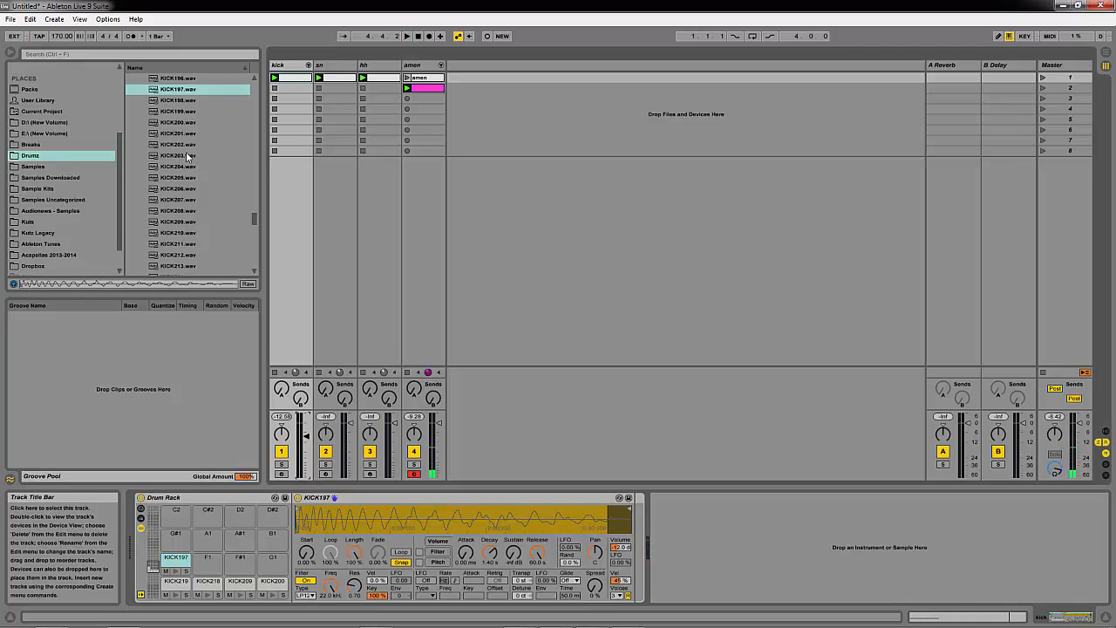
Collapse the Kicks folder and expand the VEC4 Snares folder inside Snares in the Drumz library
left_click_drag(254, 219, 231, 76)
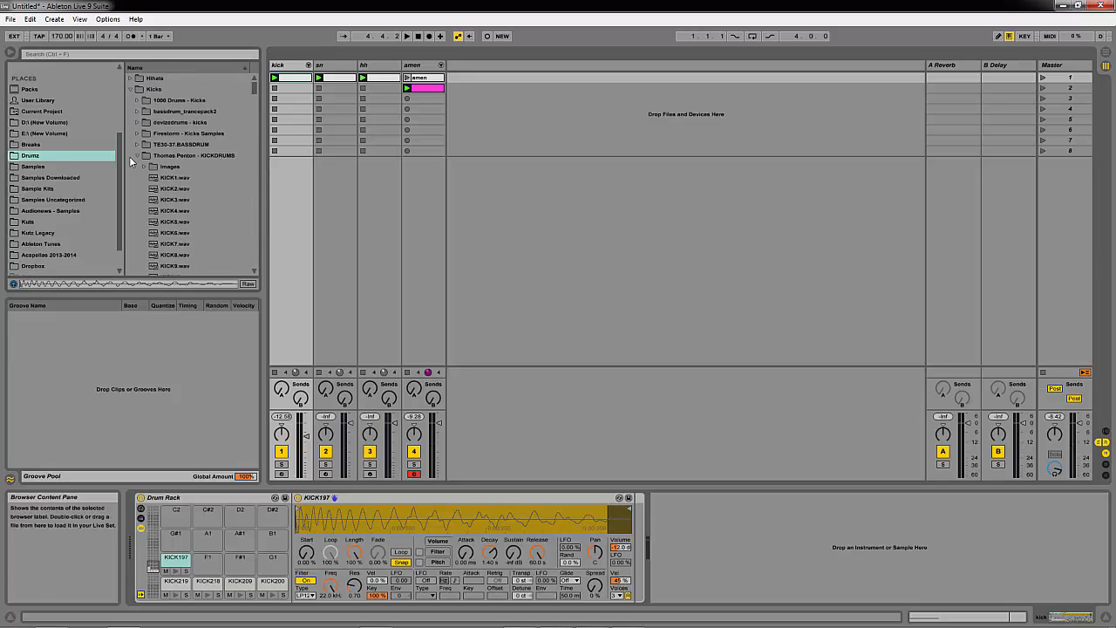
left_click(129, 88)
left_click(130, 110)
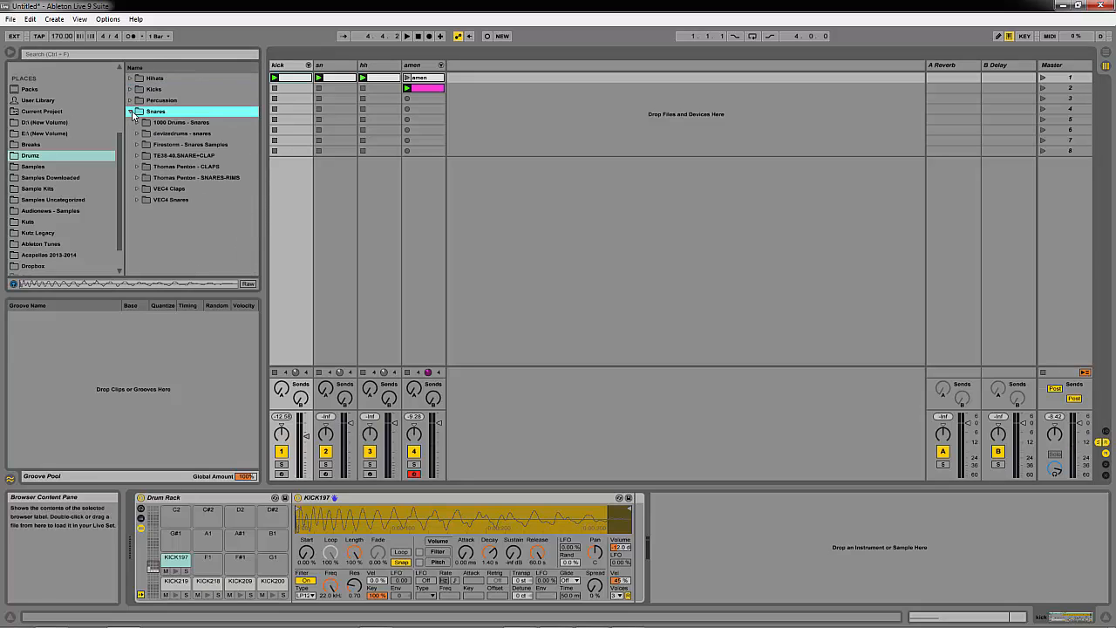
left_click(145, 200)
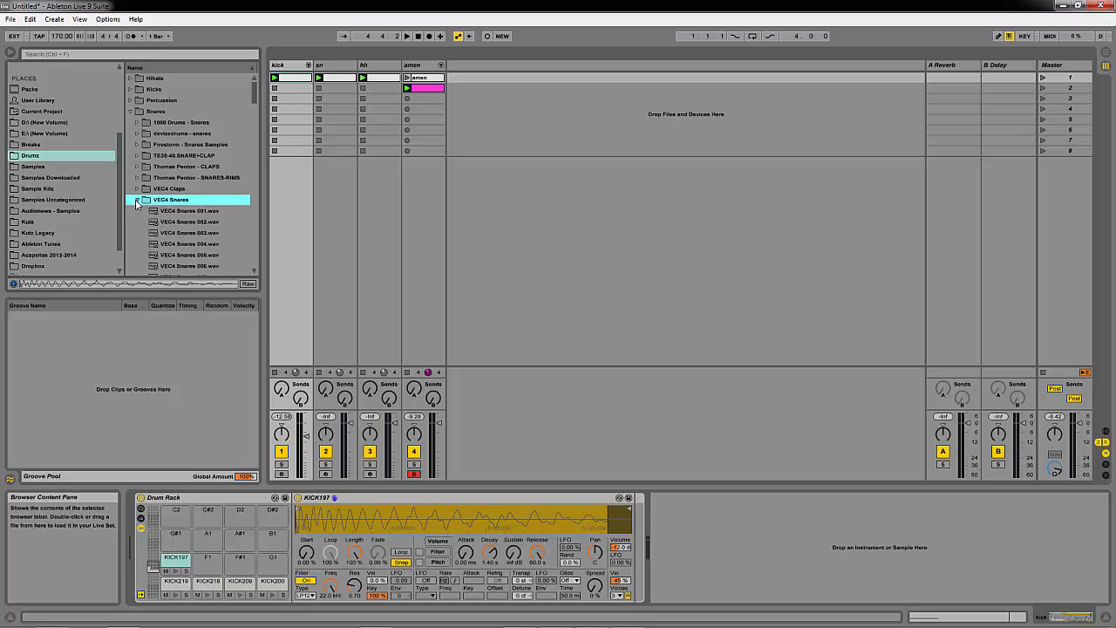
Audition the first VEC4 Snares samples and load VEC4 Snares 005.wav onto pad C1 of the sn track's Drum Rack
left_click(208, 212)
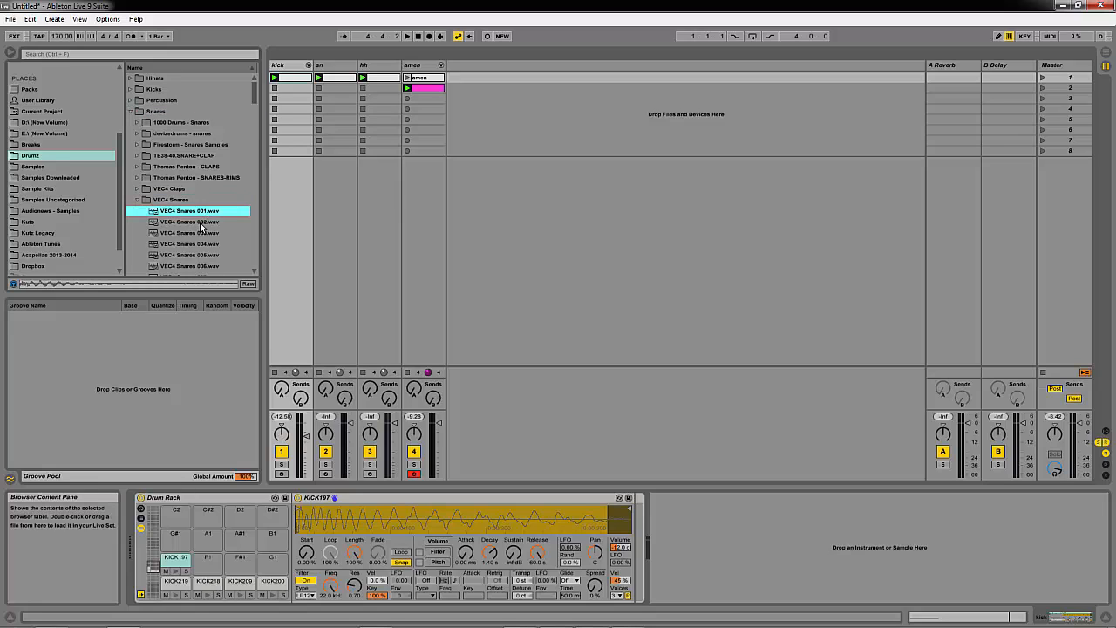
left_click(200, 221)
scroll(199, 216, "down", 4)
key("Down")
key("Down")
key("Down")
key("Down")
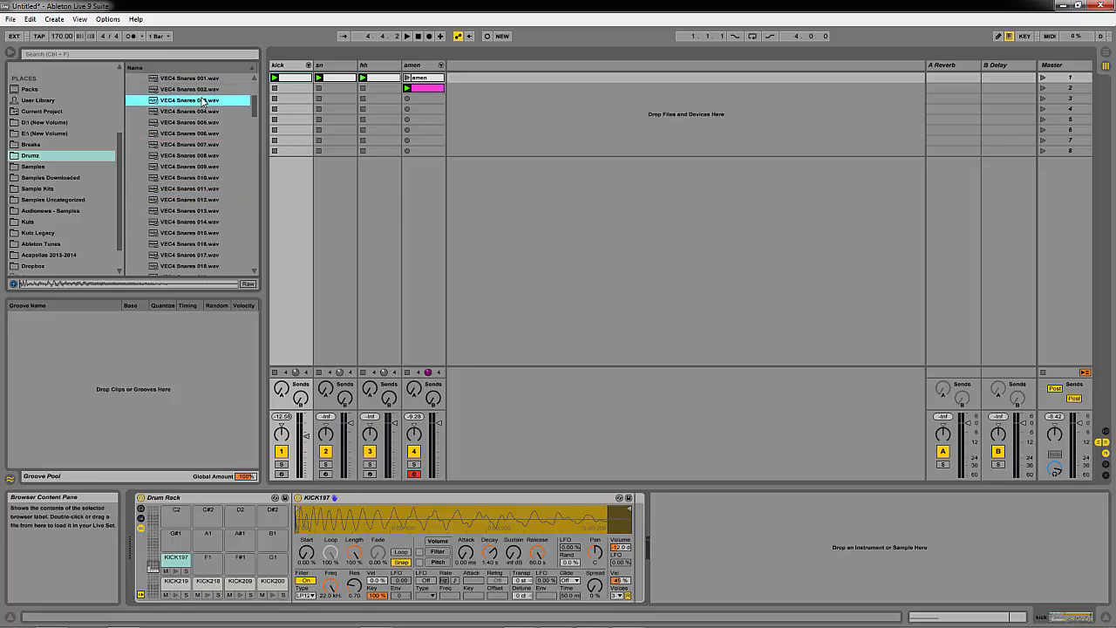
key("Up")
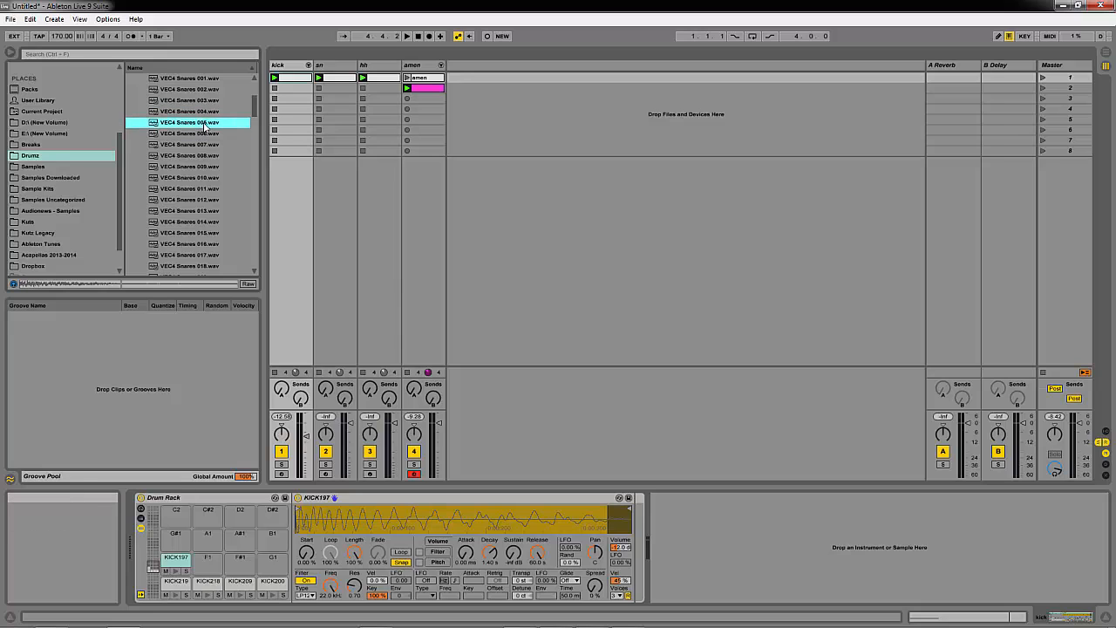
left_click_drag(326, 188, 339, 65)
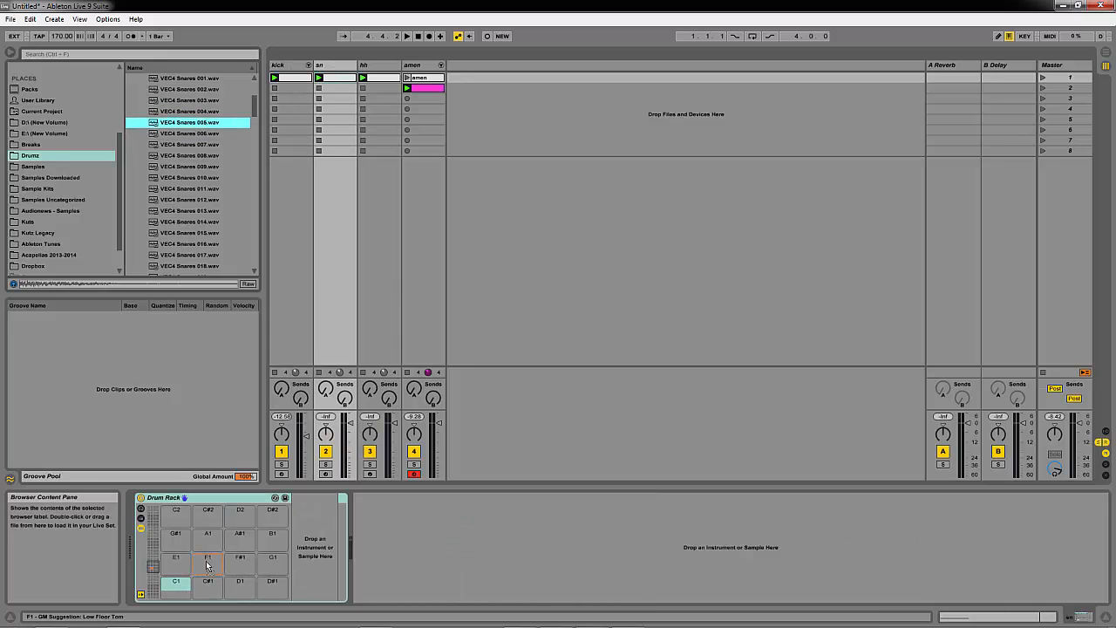
left_click_drag(177, 582, 176, 581)
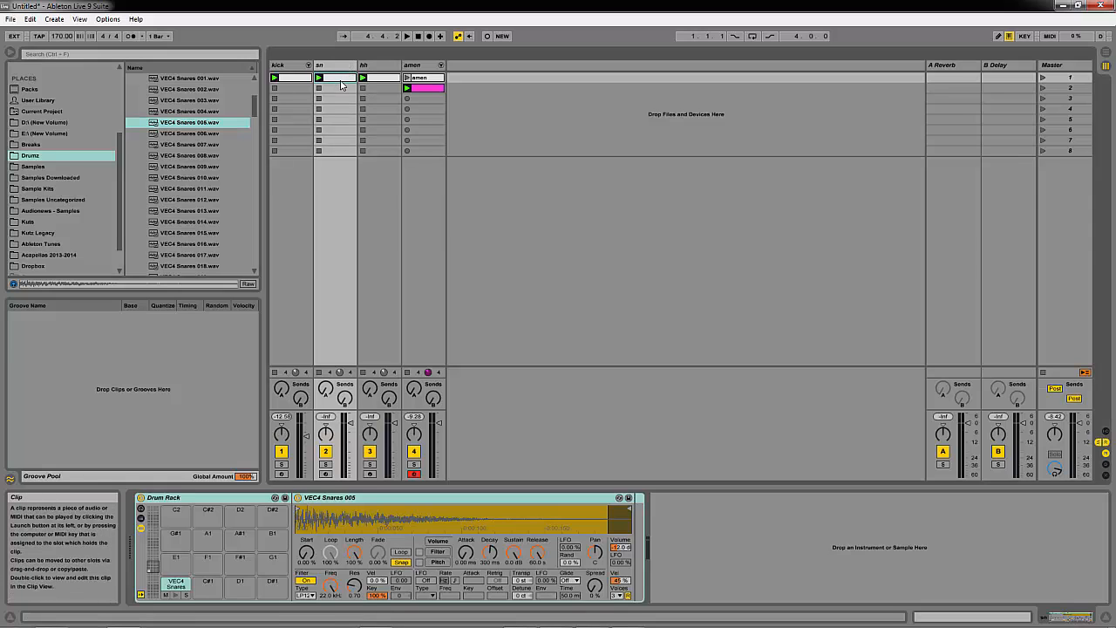
Open the sn track's first clip and add eighth-note snare hits at 1.2 and 1.3.3
left_click(338, 82)
double_click(538, 365)
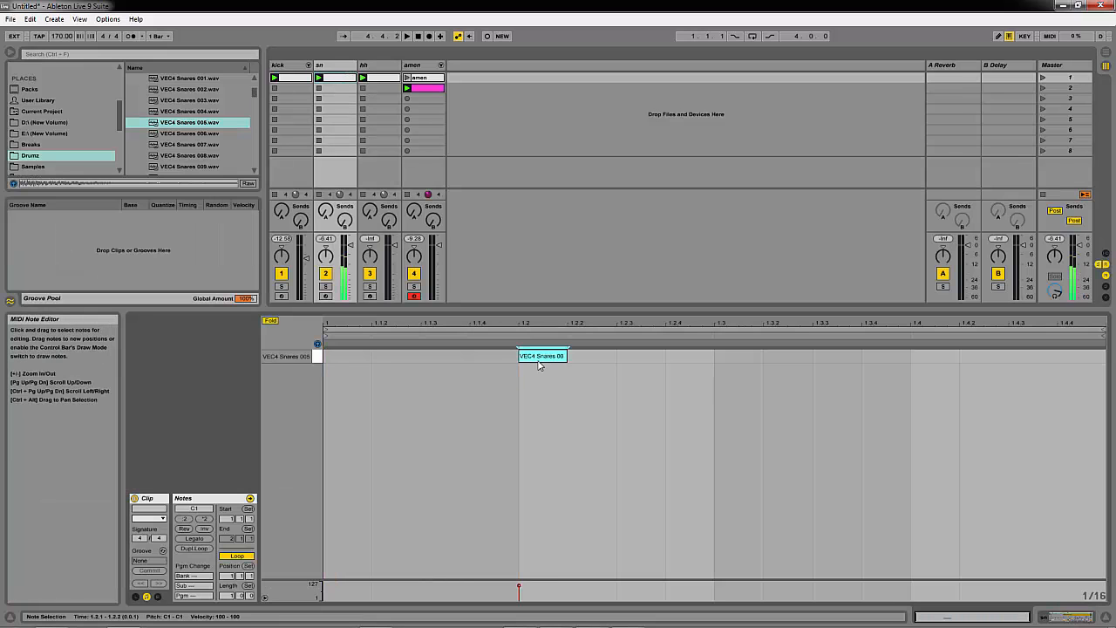
left_click_drag(565, 359, 613, 359)
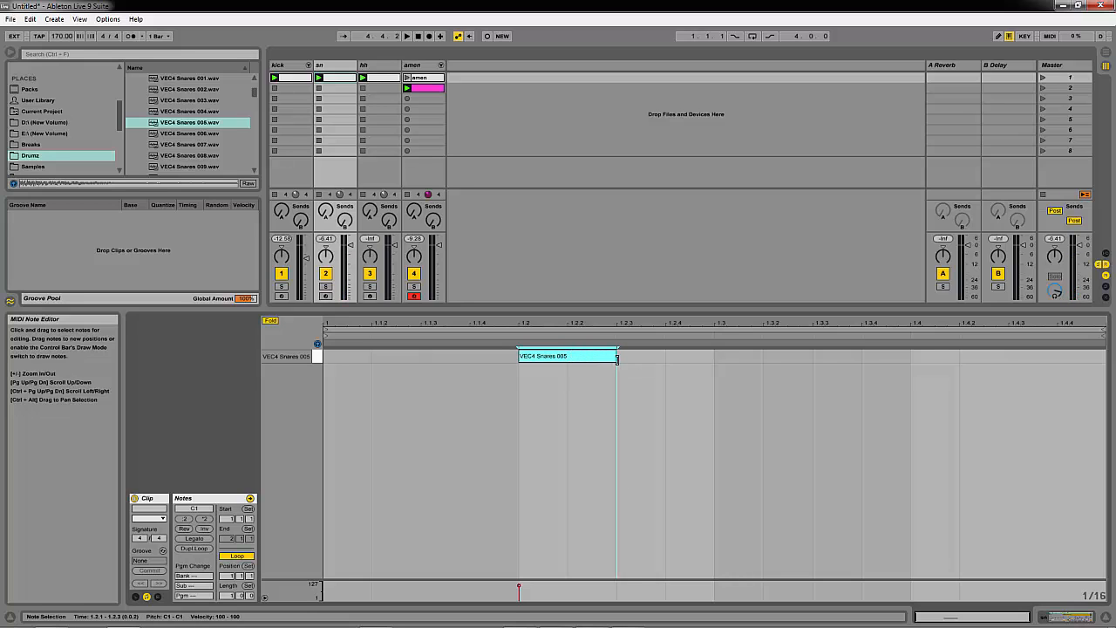
double_click(828, 361)
left_click_drag(861, 356, 910, 355)
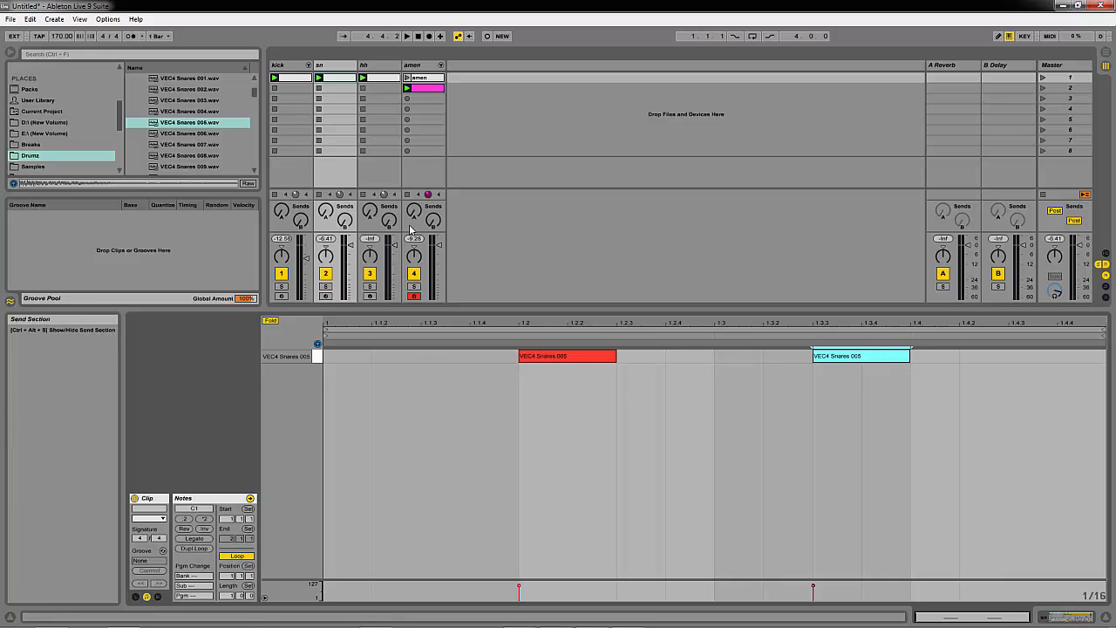
Play the layered pattern and lower the sn track volume to about -10.2 dB
key("space")
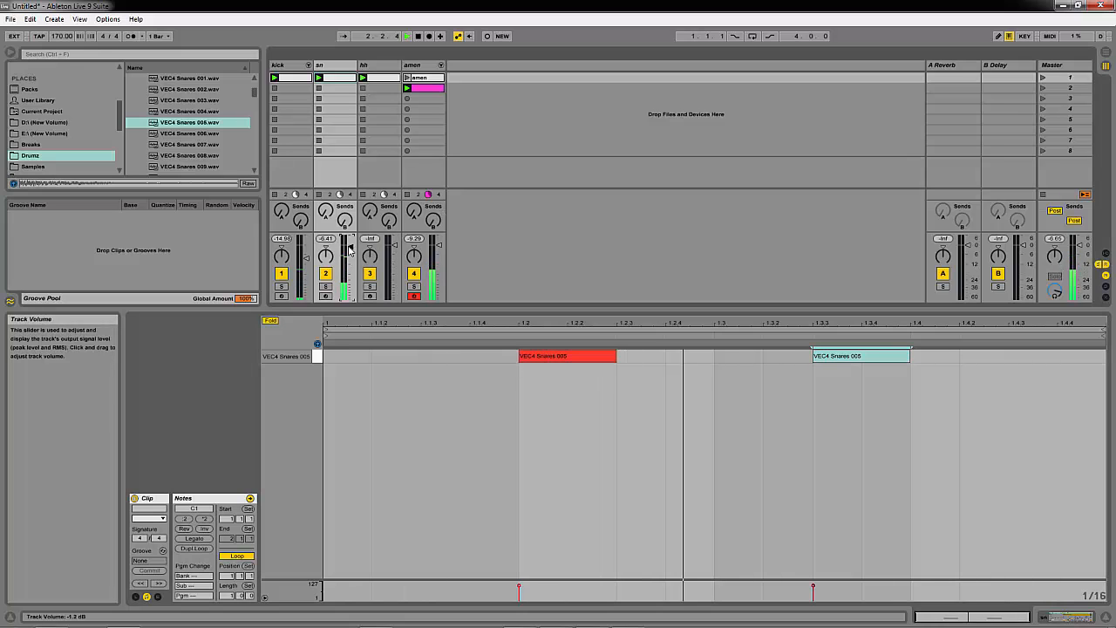
left_click_drag(351, 252, 350, 251)
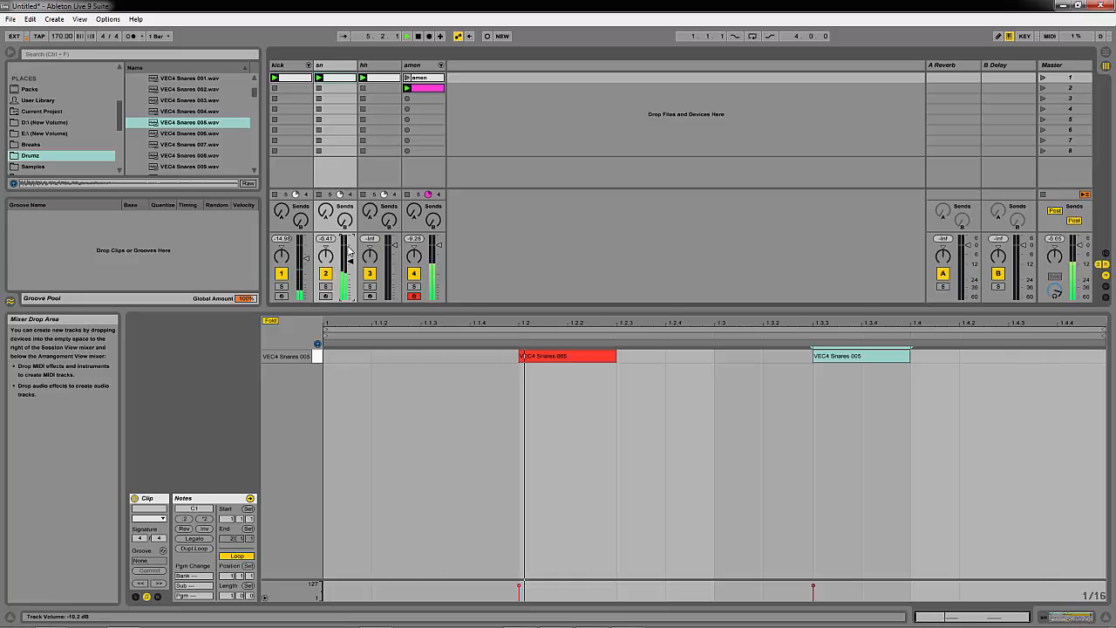
left_click_drag(350, 250, 350, 260)
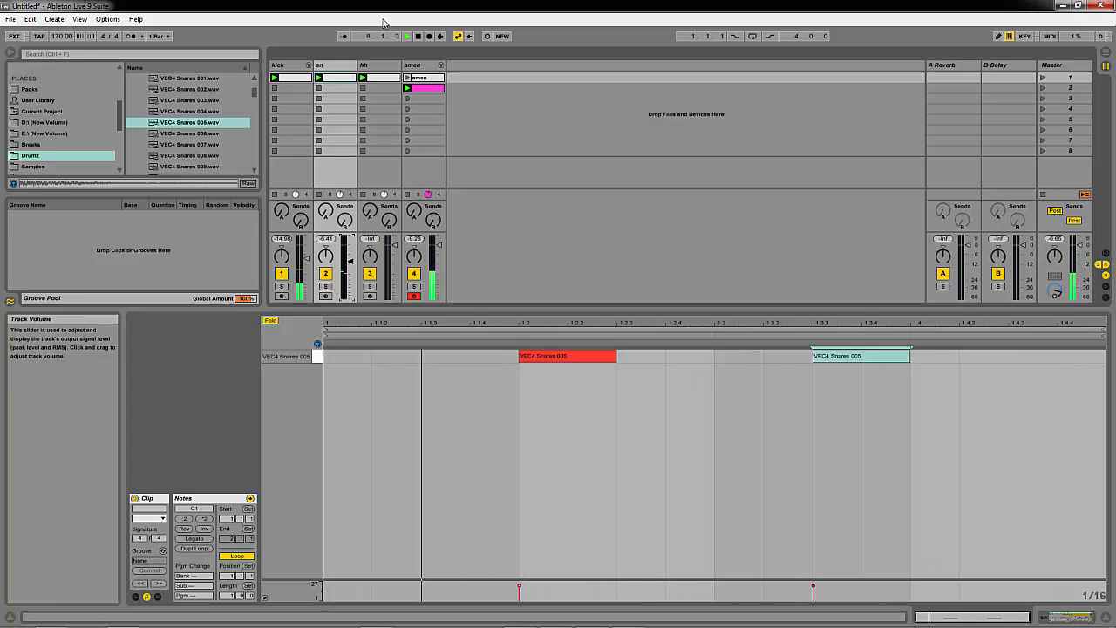
Select the hh track and expand the Hihats folder in the Drumz library down to the Thomas Penton - HIHATS samples
left_click(363, 65)
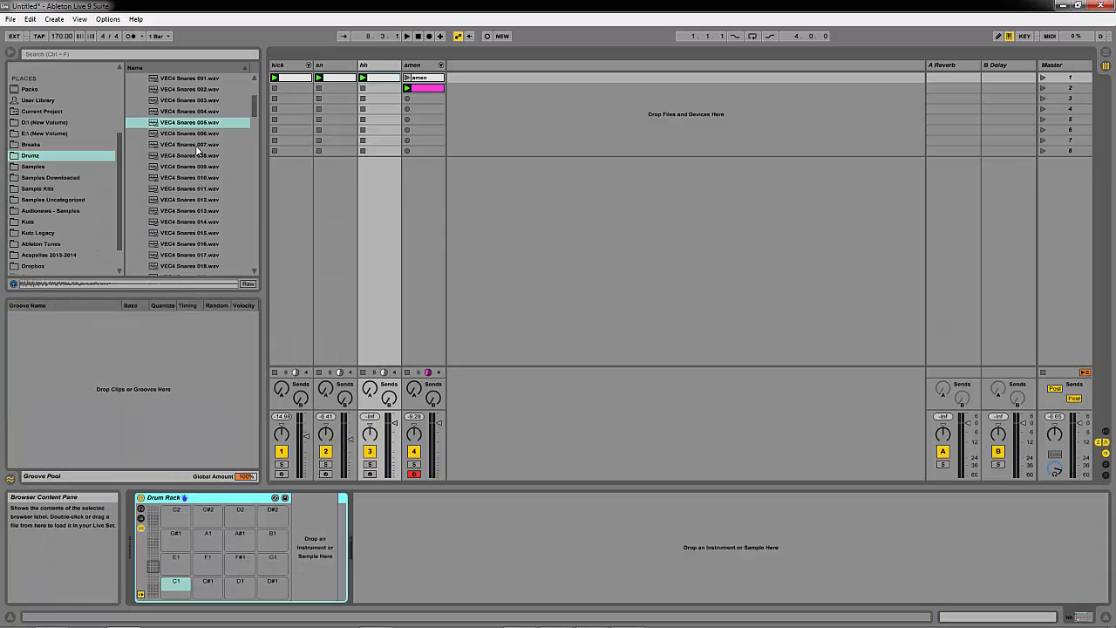
scroll(192, 131, "up", 5)
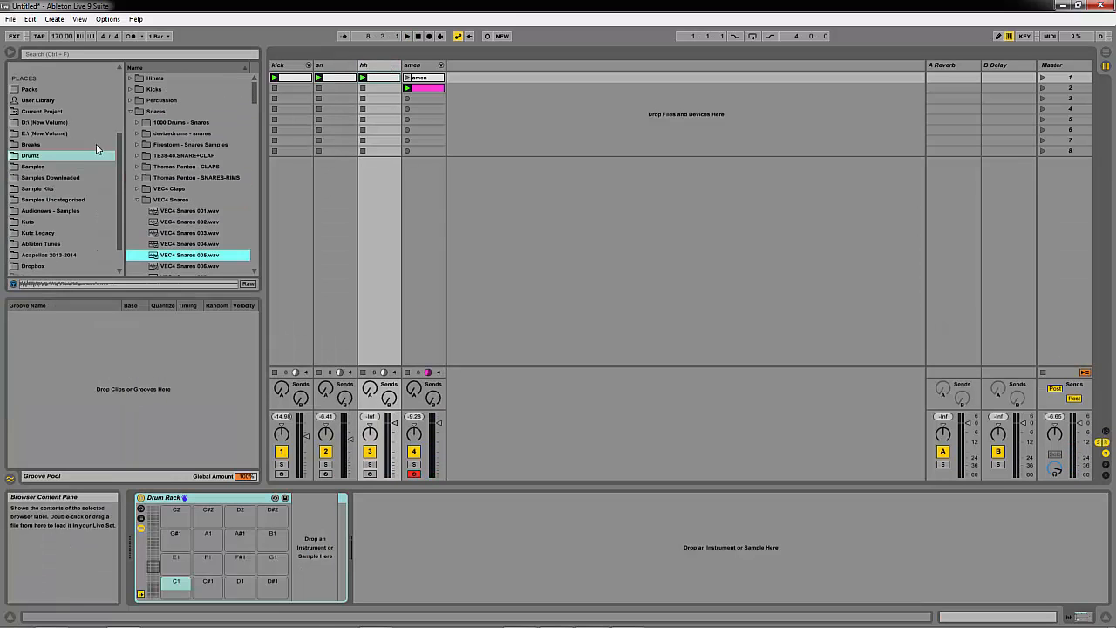
left_click(130, 77)
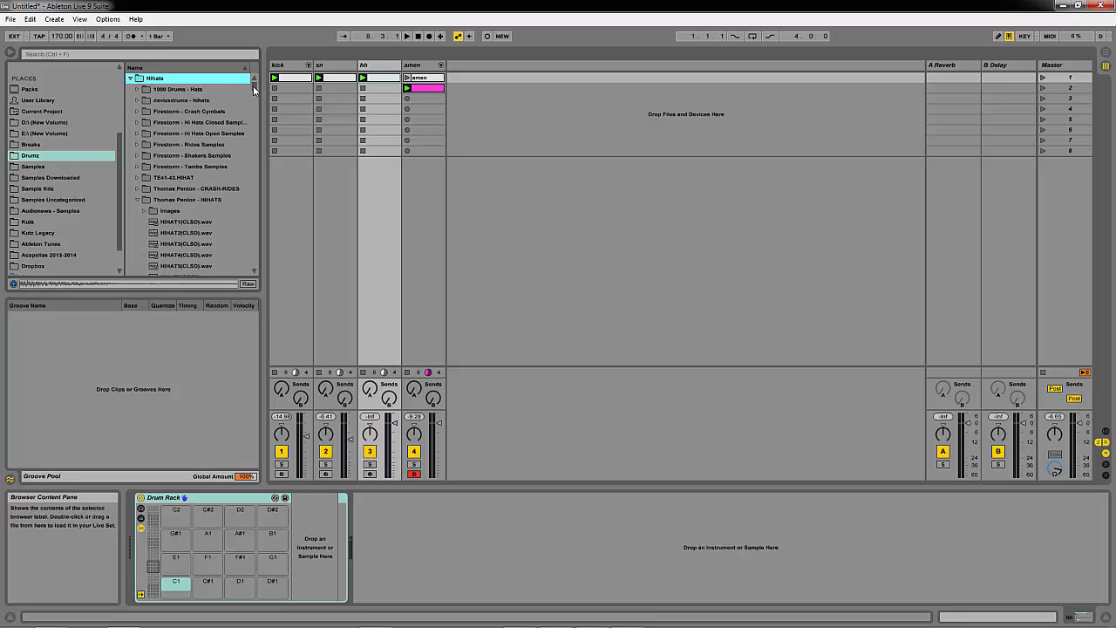
left_click_drag(254, 90, 261, 120)
Audition hi-hats around HIHAT121 and load HIHAT121(CLSD).wav and HIHAT125(CLSD).wav onto pads C1 and C#1 of the hh track's Drum Rack
left_click(225, 180)
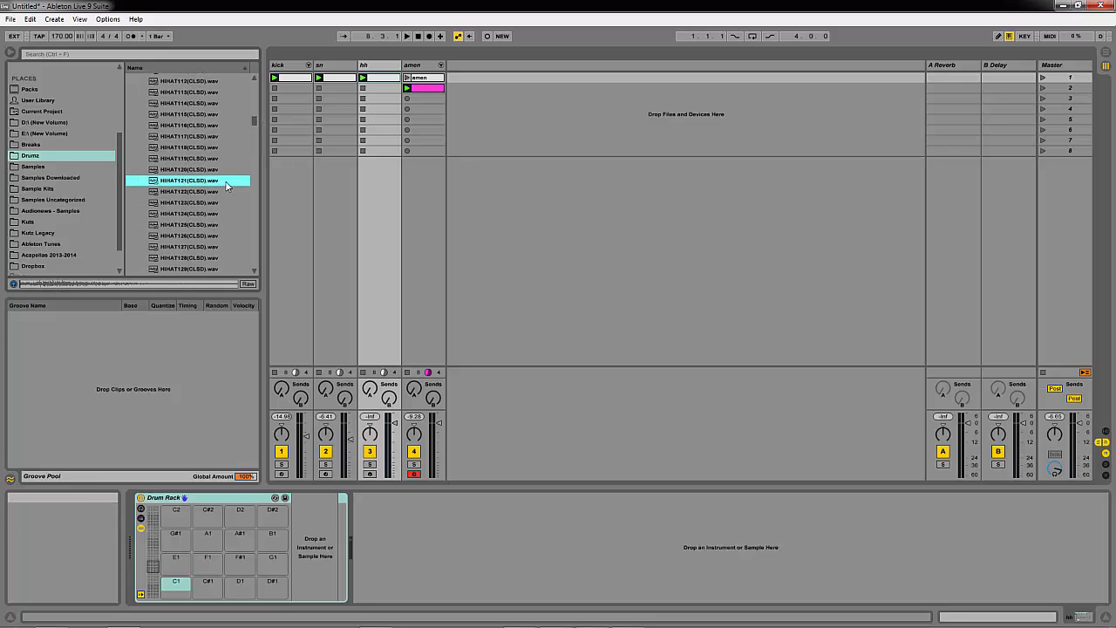
key("Up")
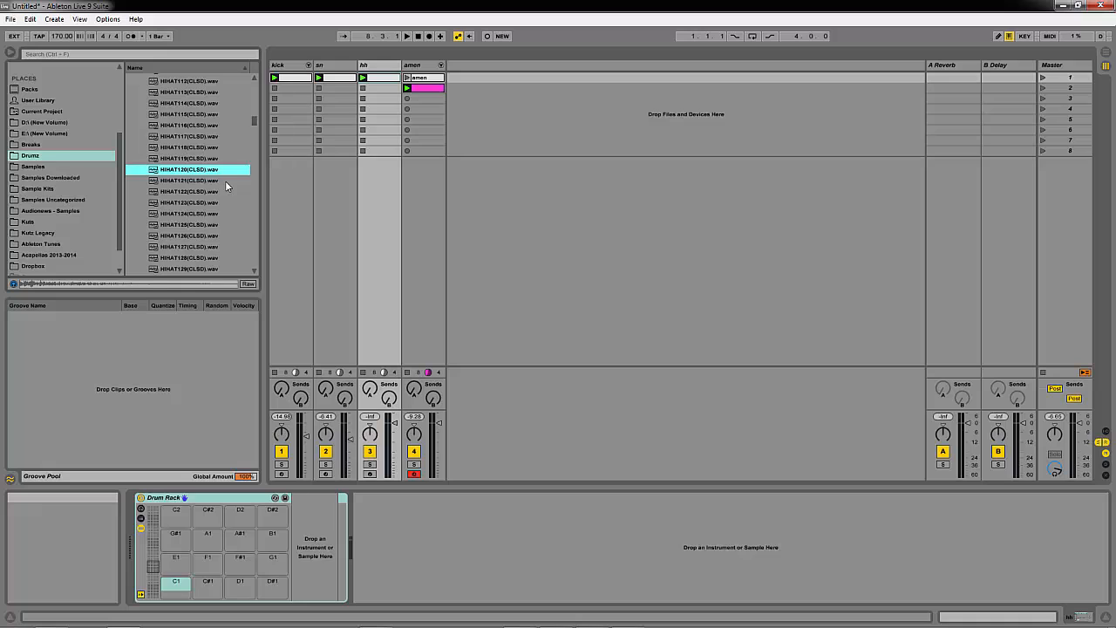
key("Down")
key("Down")
key("Down")
key("Down")
key("Down")
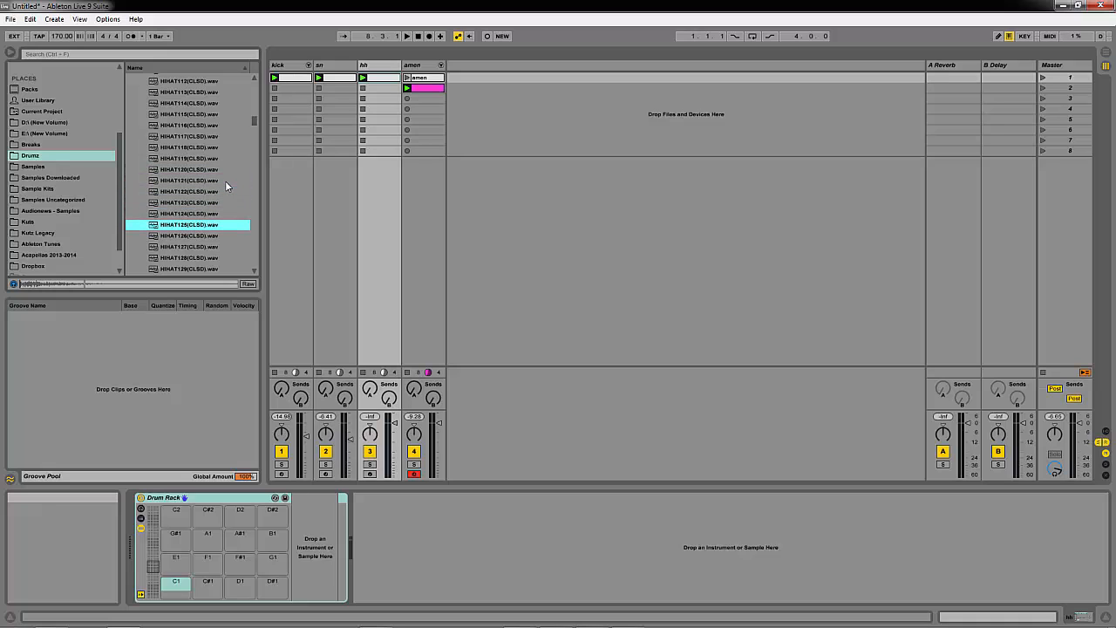
left_click(207, 180, "ctrl")
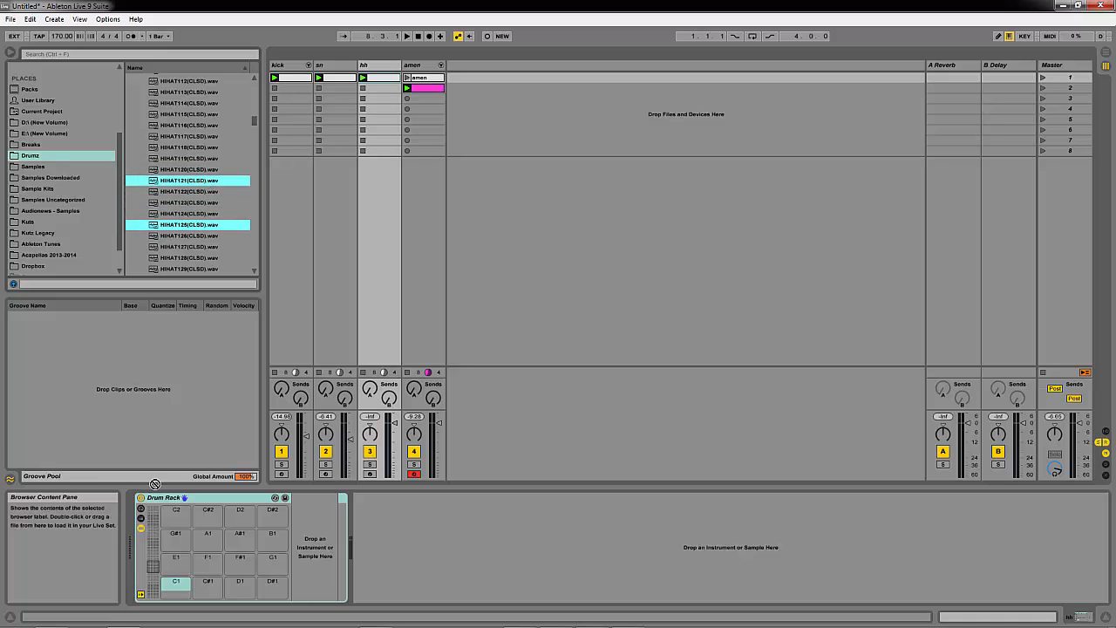
left_click_drag(155, 483, 175, 581)
Audition the hi-hats from HIHAT126 onward and load HIHAT130(CLSD).wav onto pad D1 of the hh track's Drum Rack
left_click(187, 235)
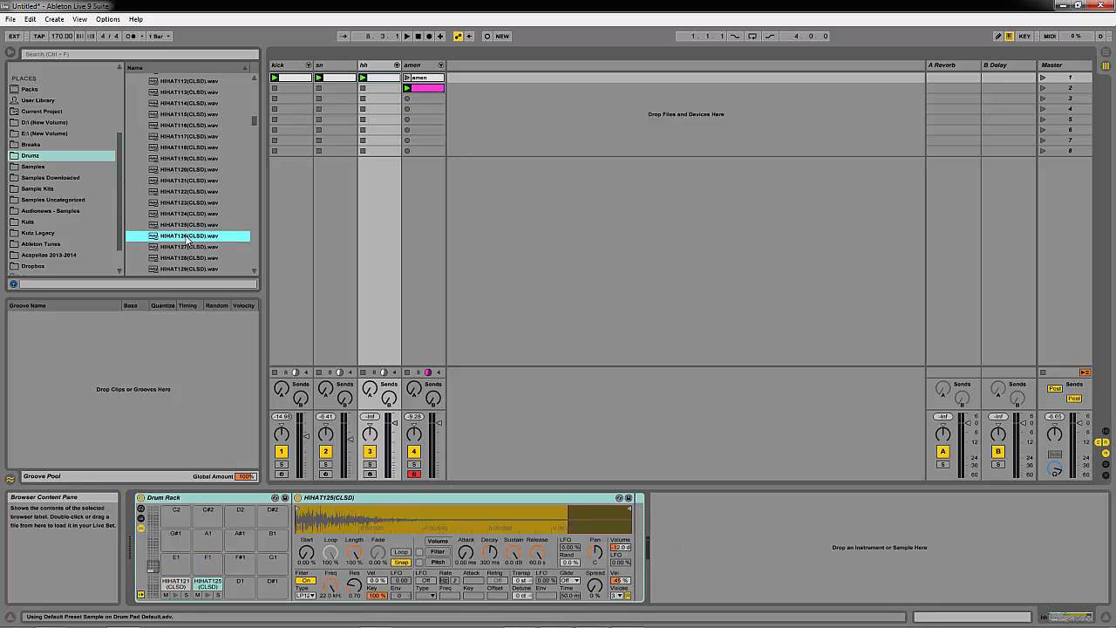
key("Down")
key("Down")
scroll(186, 216, "down", 2)
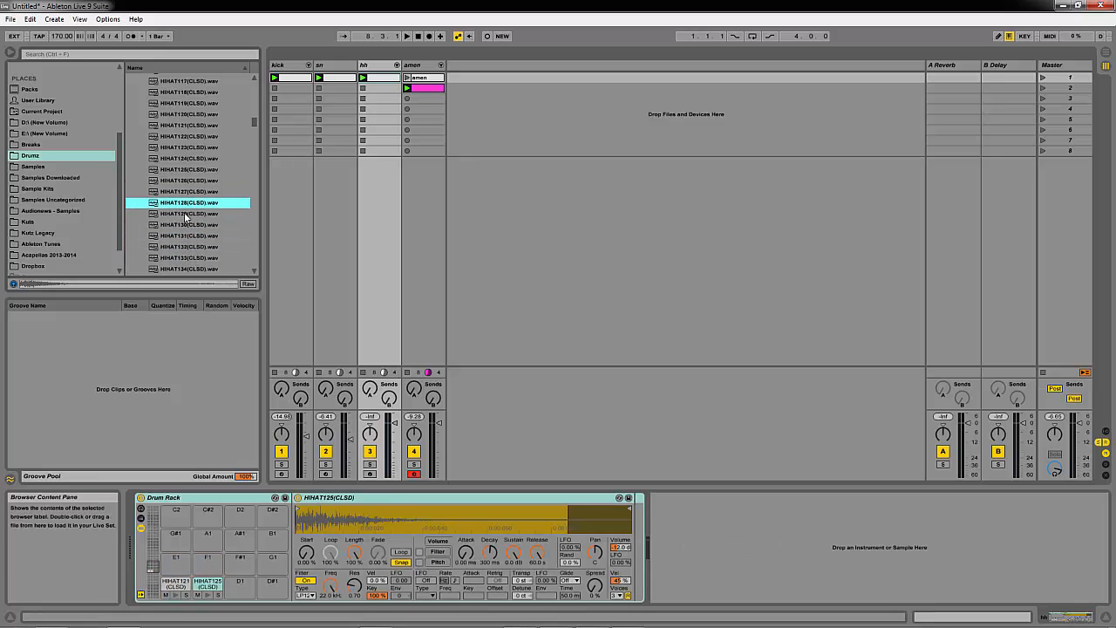
left_click(187, 217)
key("Down")
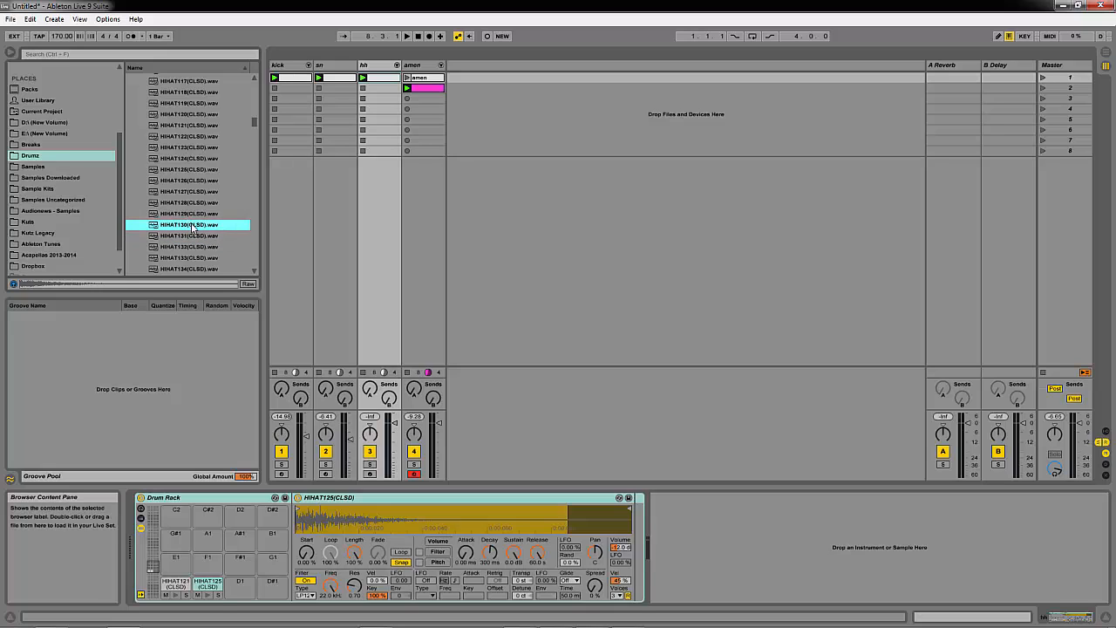
left_click_drag(242, 587, 241, 586)
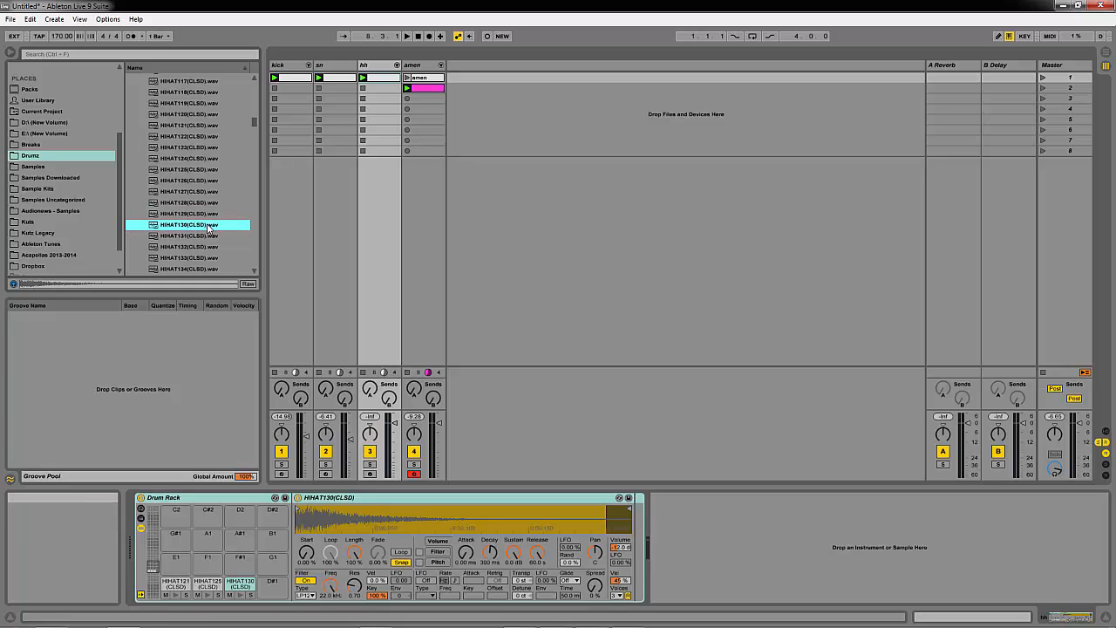
Audition the hi-hats after HIHAT130 and load HIHAT132(CLSD).wav onto pad D#1 of the hh track's Drum Rack
key("Down")
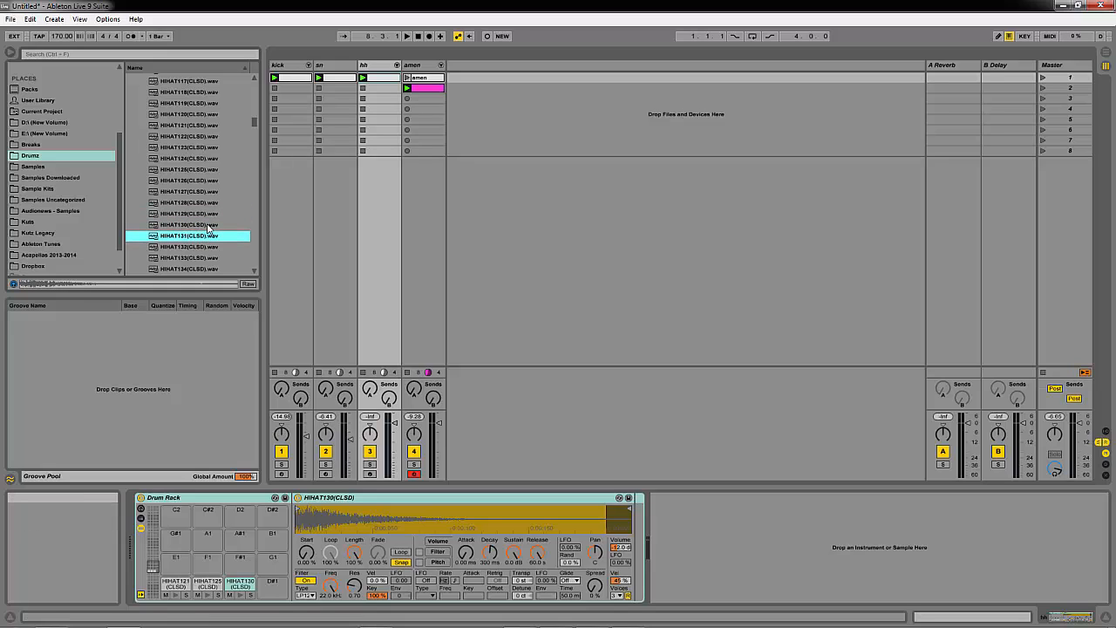
left_click(209, 228)
key("Down")
key("Down")
key("Down")
key("Down")
key("Up")
key("Up")
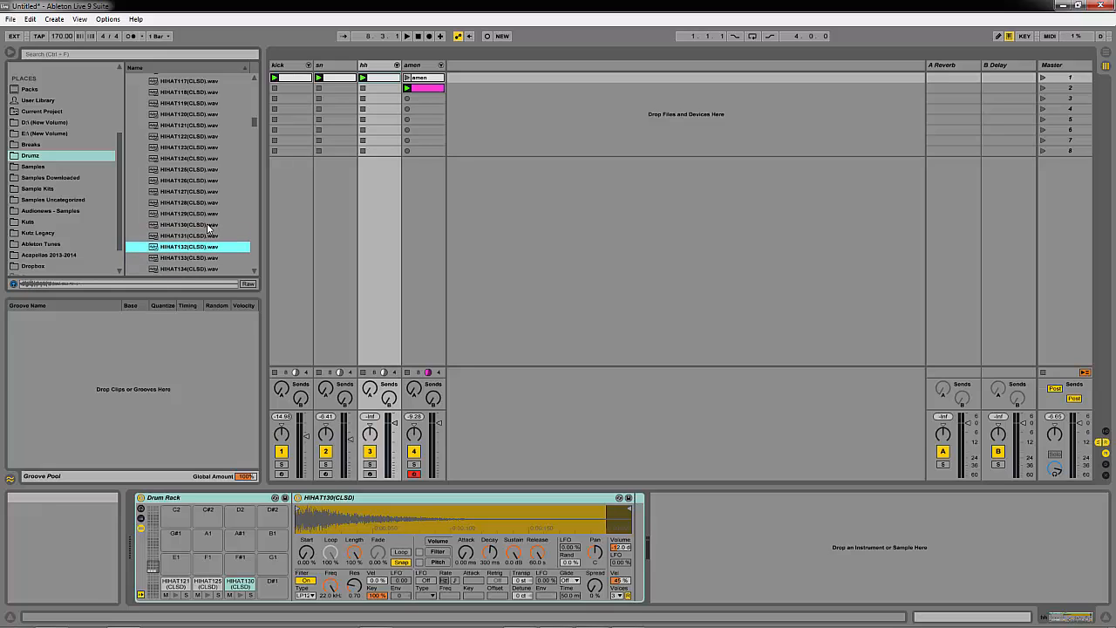
left_click_drag(199, 246, 260, 589)
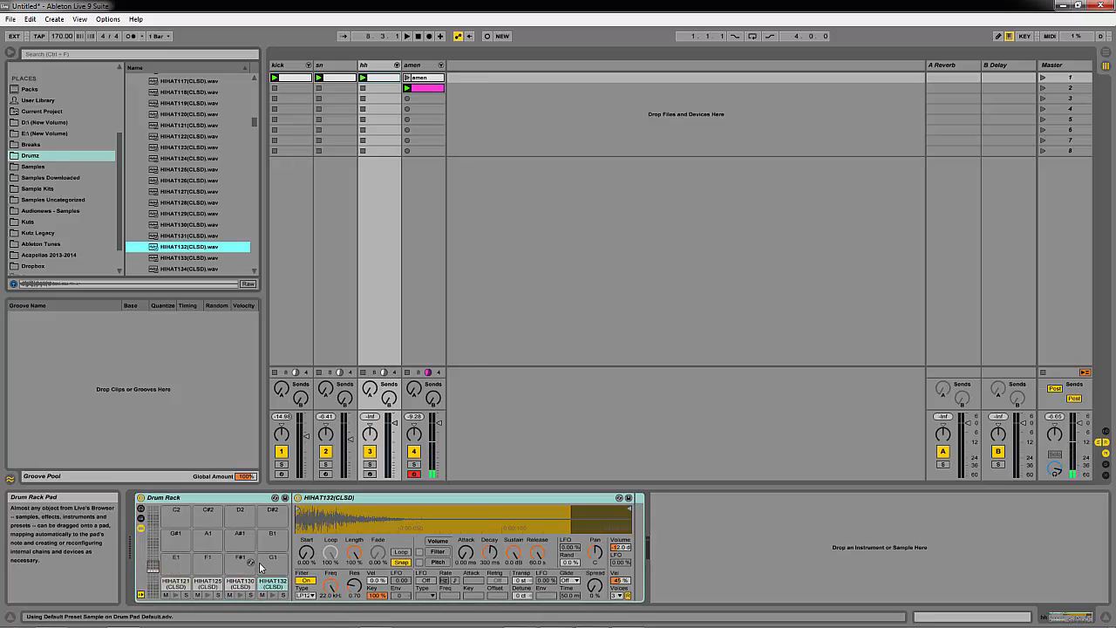
Arm the hh track, lower the computer keyboard octave to C1, and play the HIHAT121 pad
left_click(369, 474)
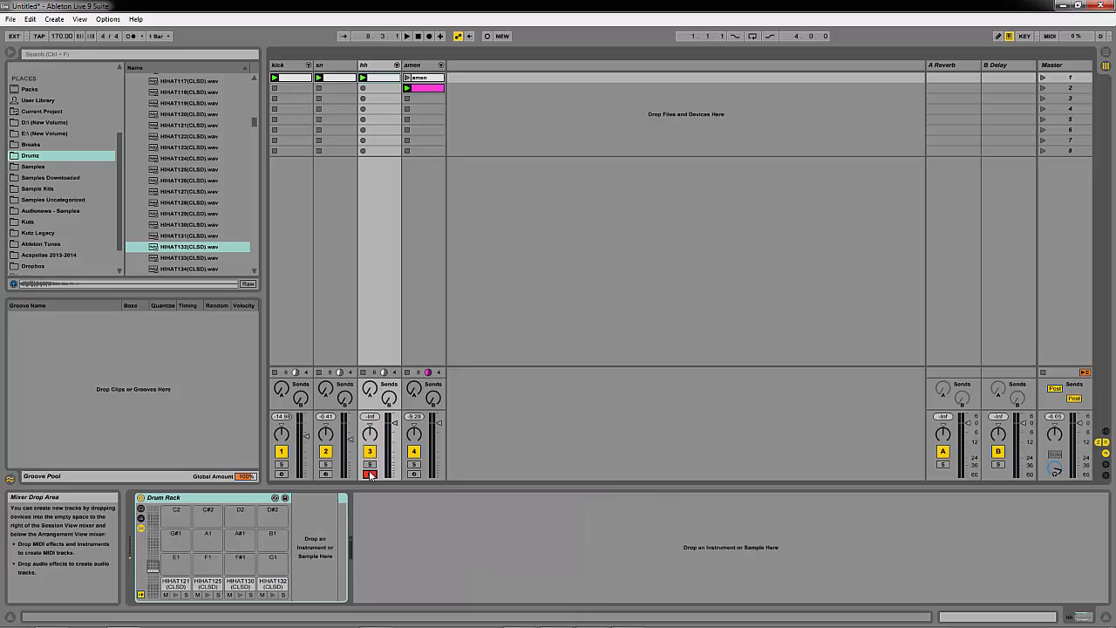
key("z")
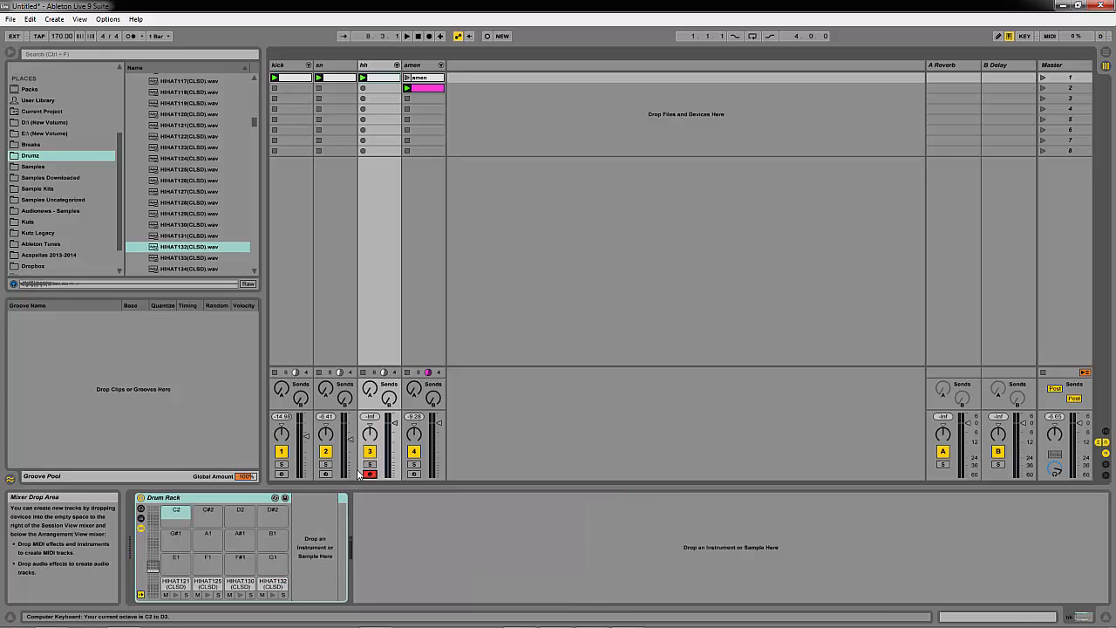
key("z")
key("a")
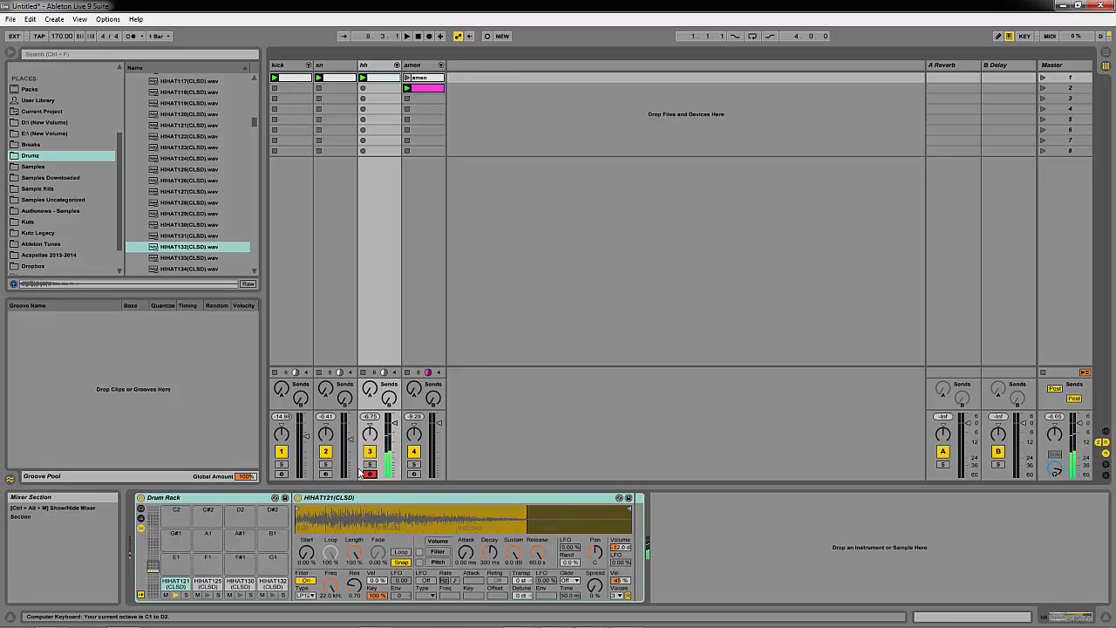
Fill the hh track's first clip with HIHAT121 notes on a 1/8 grid and lower the track volume to about -16.7 dB during playback
double_click(388, 77)
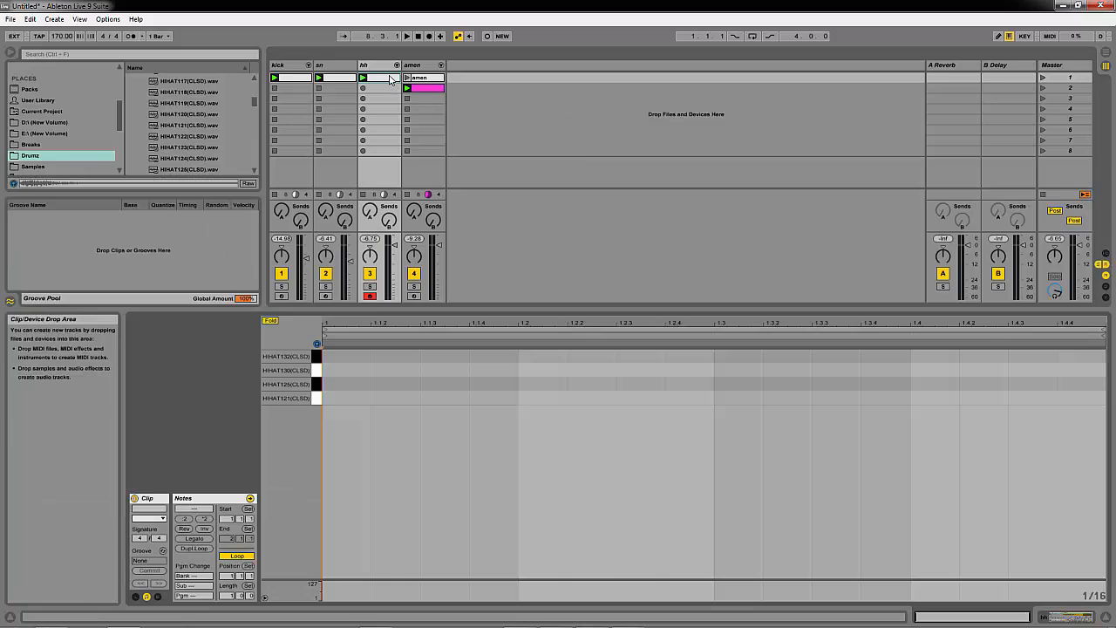
right_click(390, 383)
left_click(434, 522)
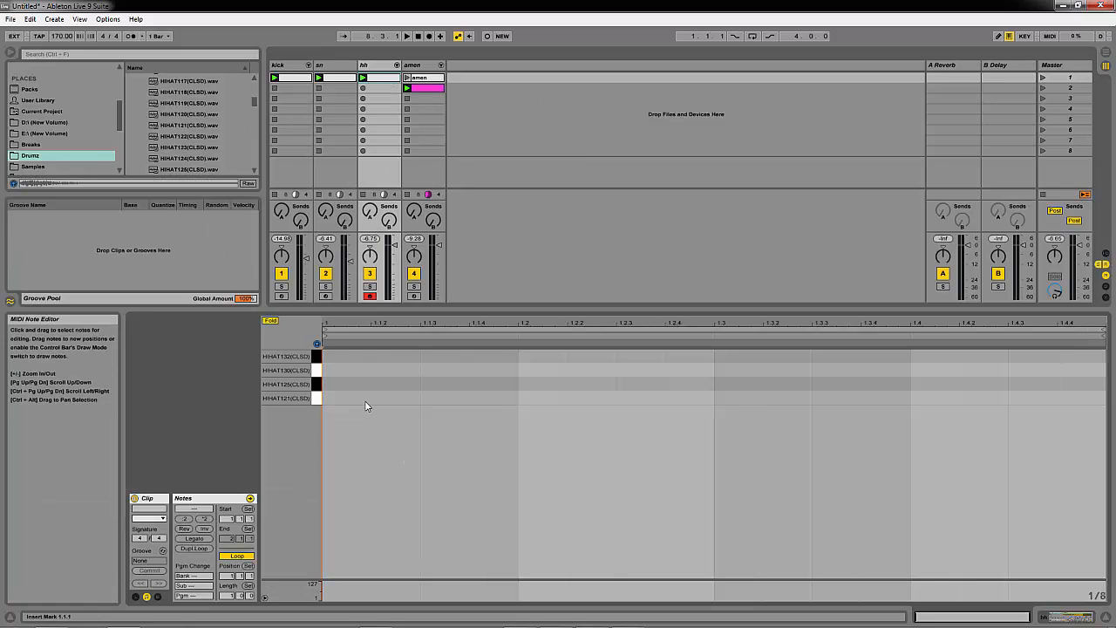
key("b")
left_click_drag(366, 399, 1041, 397)
key("space")
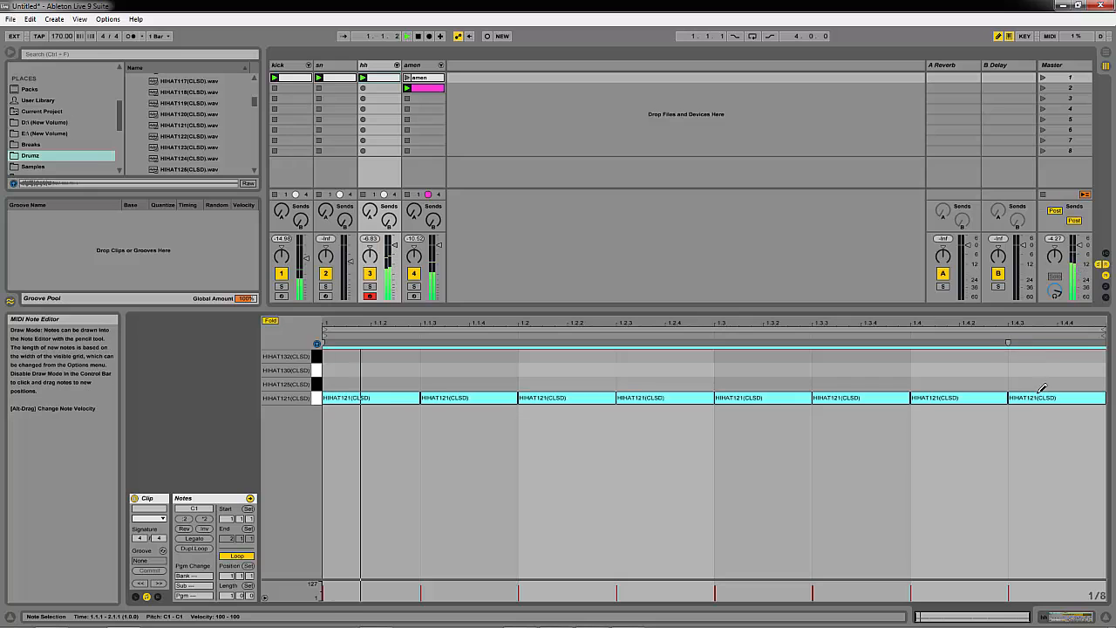
left_click_drag(393, 245, 394, 271)
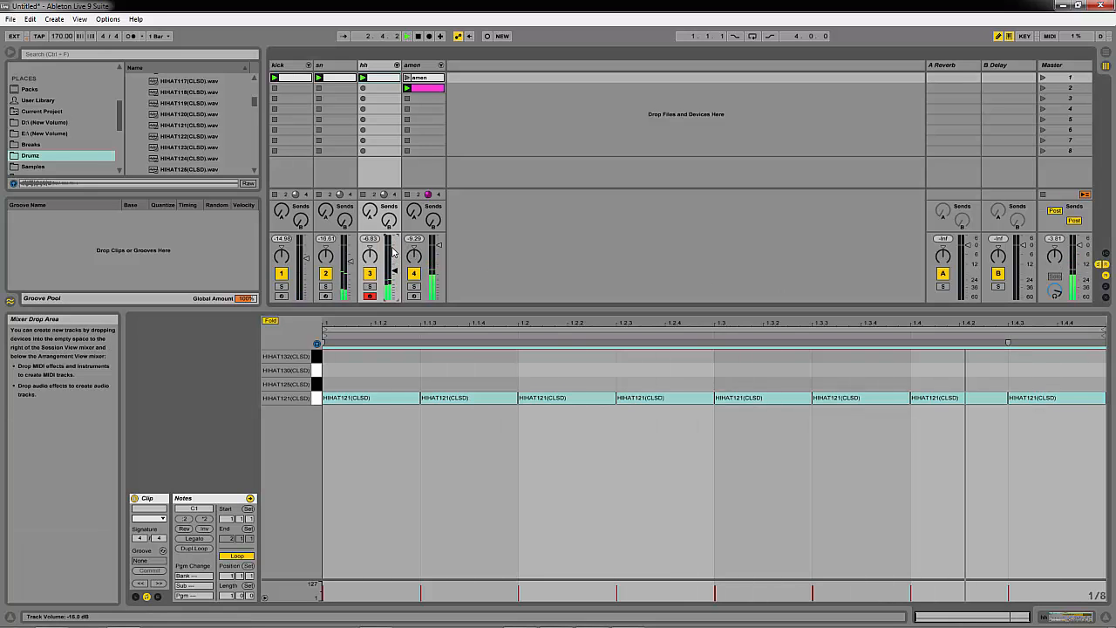
Try all the hi-hat notes on each sample, settle on HIHAT130, and lower the hh track volume to about -24.4 dB
left_click(406, 372)
key("ctrl+a")
key("Up")
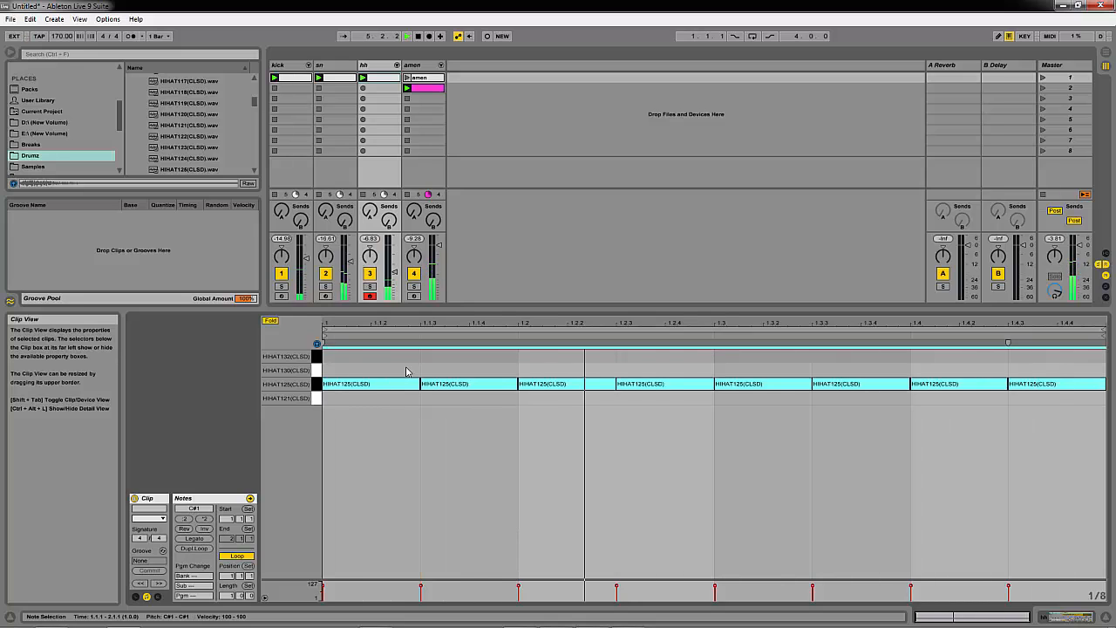
key("Up")
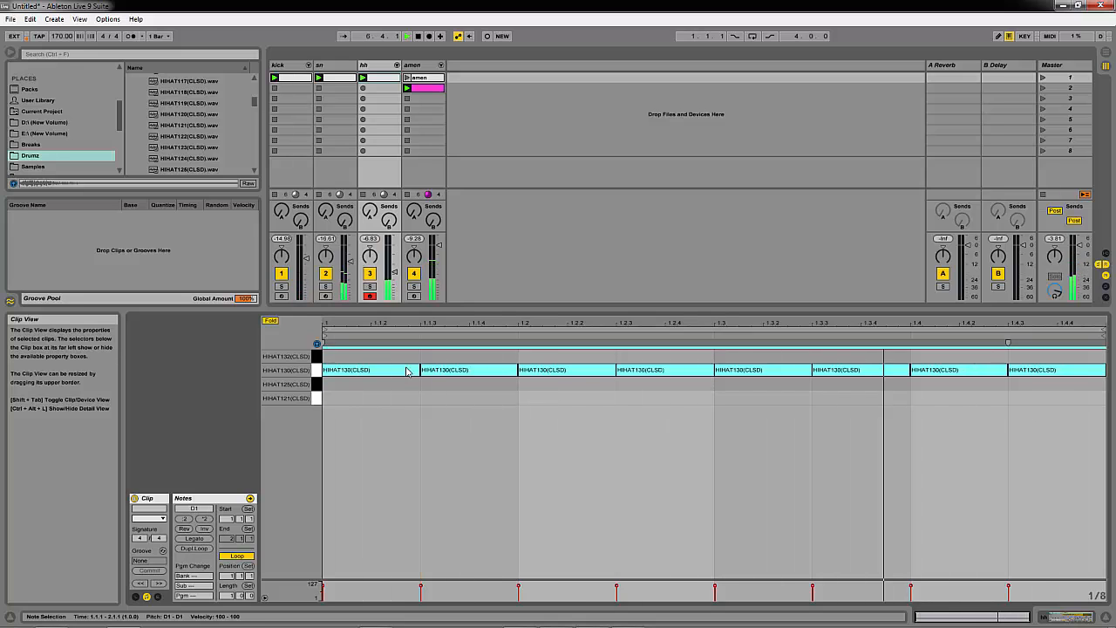
key("Up")
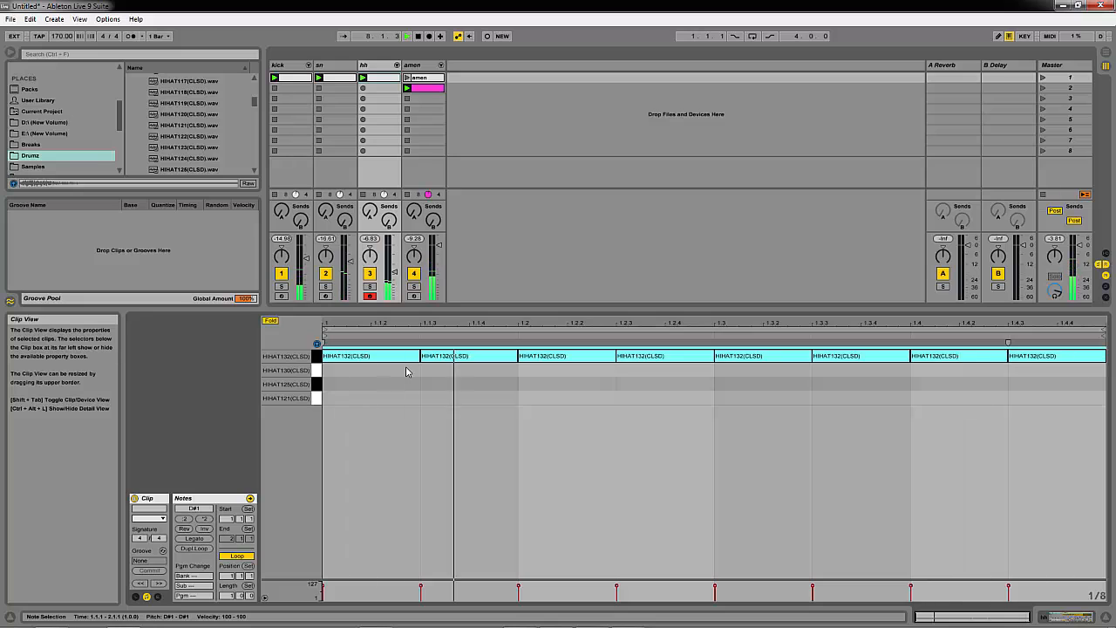
key("Down")
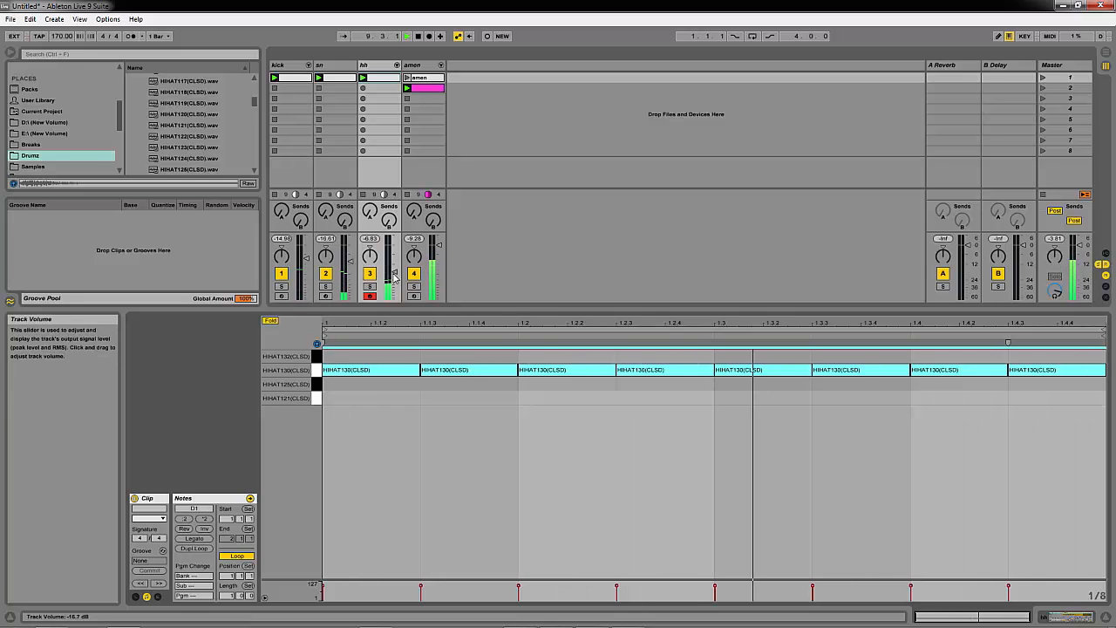
left_click_drag(394, 272, 389, 292)
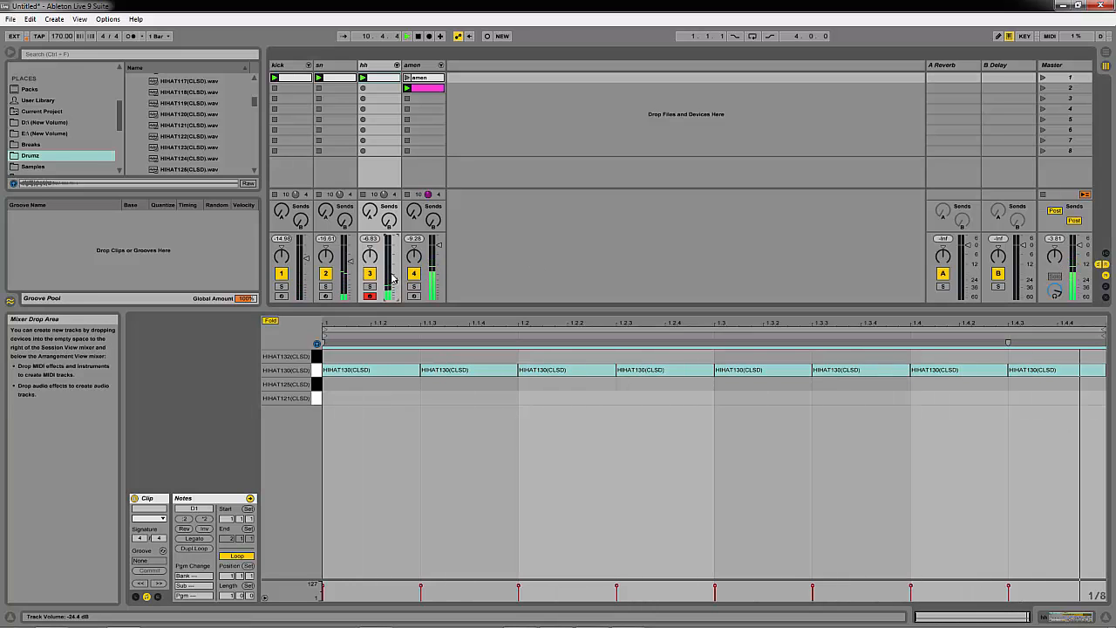
Add eighth-note HIHAT125 hits at 1.2 and 1.3.3, play the pattern, and lower the hh track volume slightly further
left_click(551, 382)
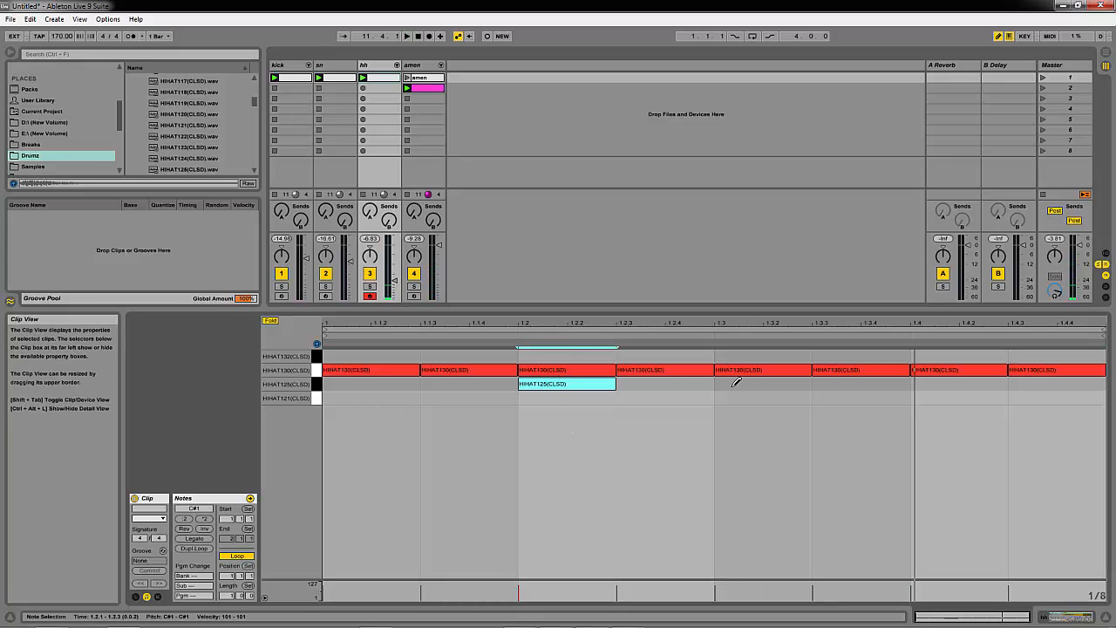
left_click(824, 383)
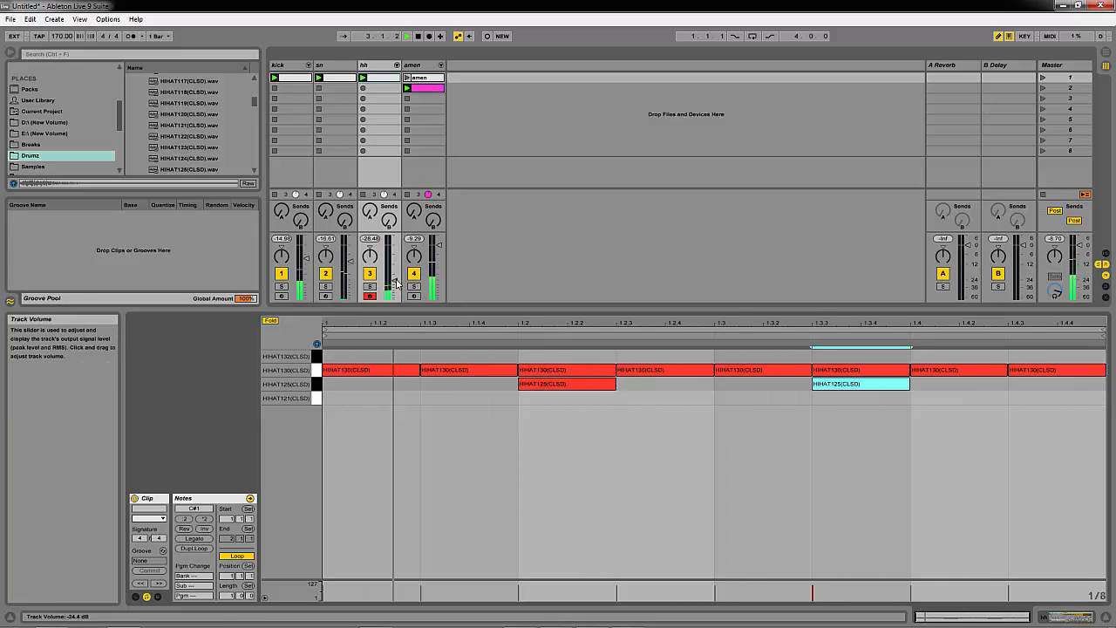
left_click_drag(394, 282, 394, 285)
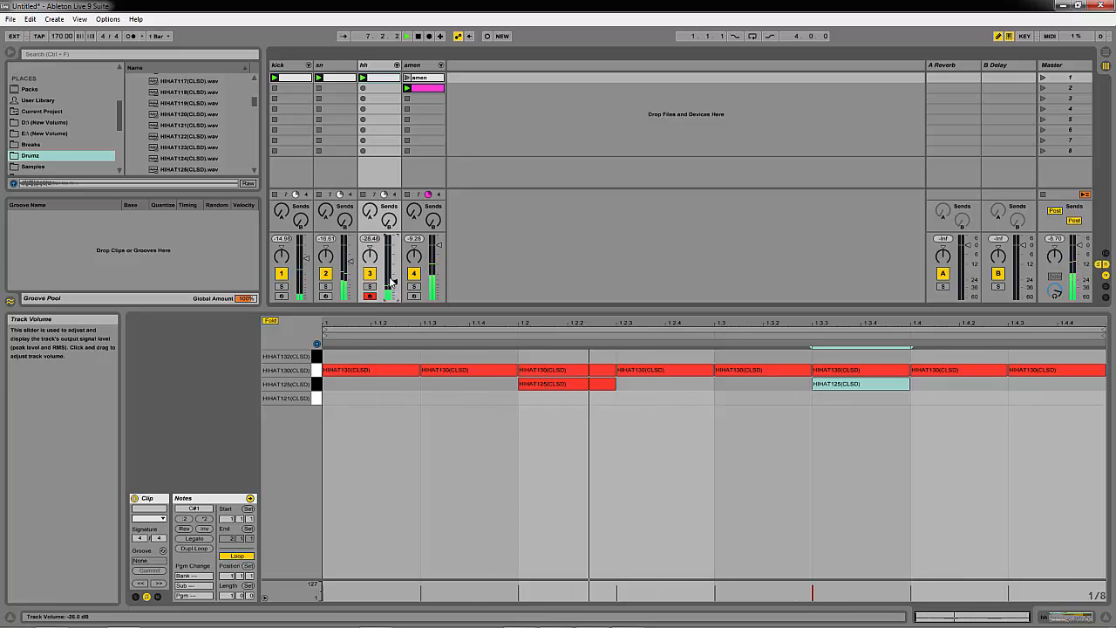
Insert the FabFilter Pro-Q plug-in after the Drum Rack on the amen track and move its window clear of the device chain
double_click(426, 65)
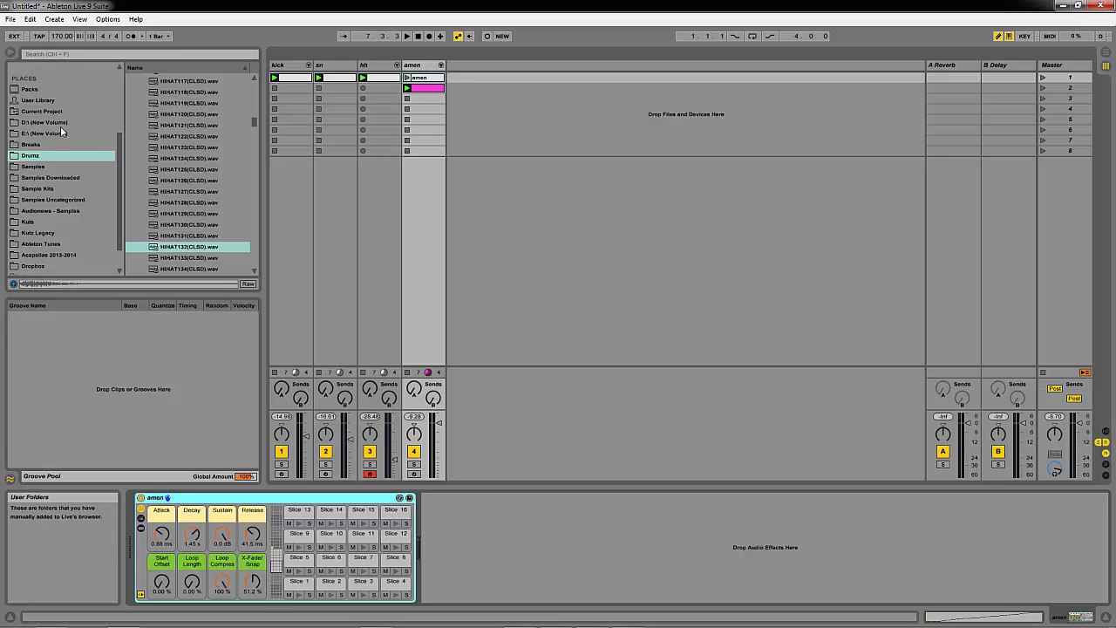
scroll(60, 125, "up", 3)
left_click(33, 144)
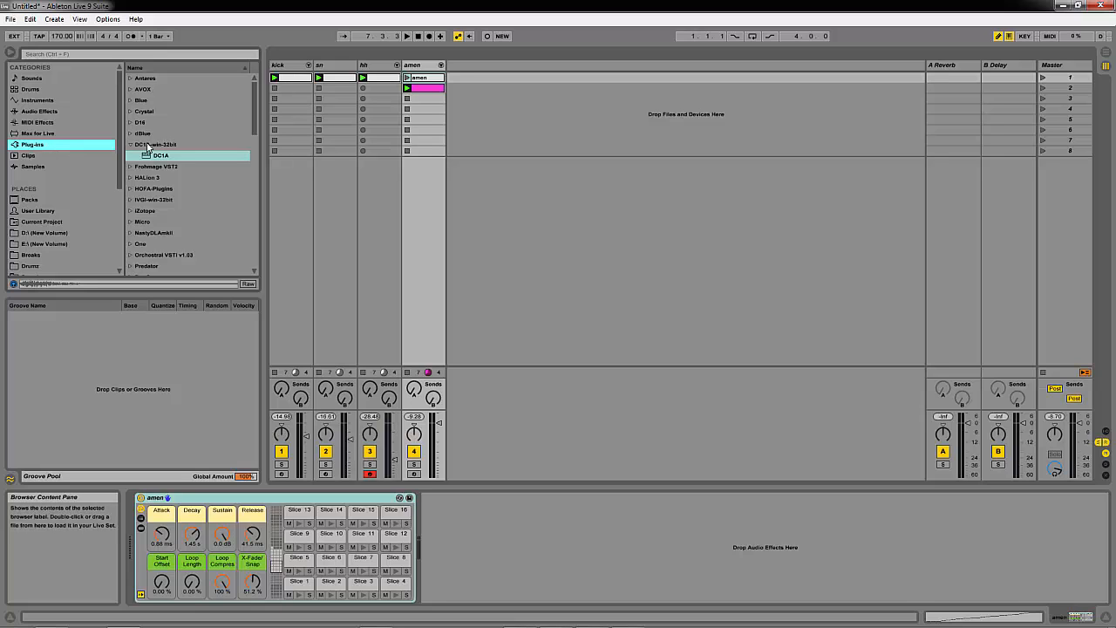
left_click(129, 144)
scroll(131, 166, "down", 5)
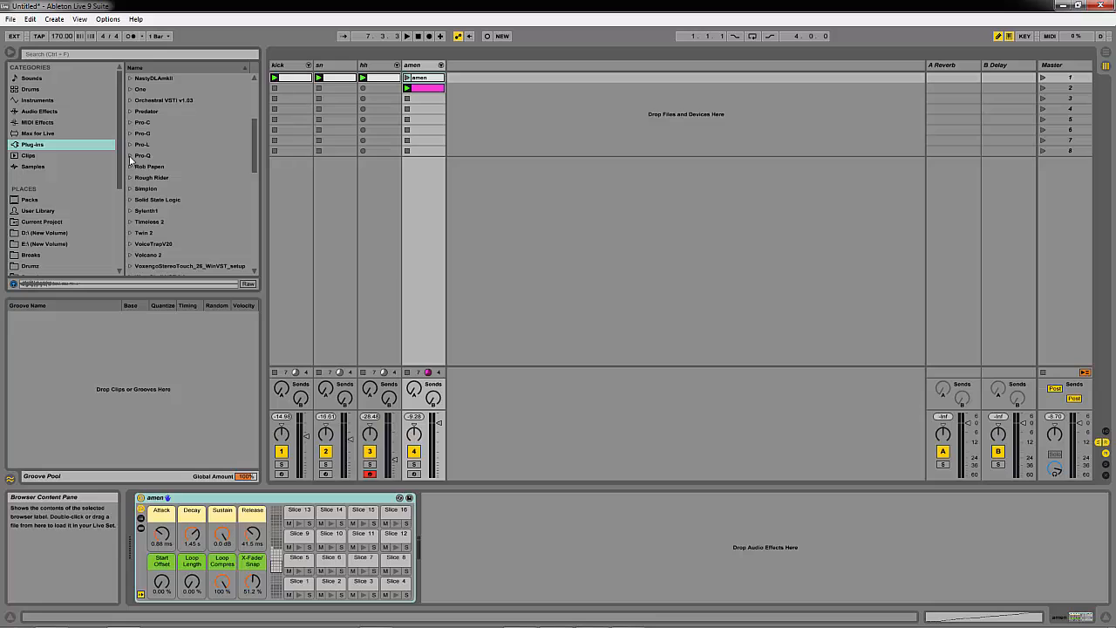
left_click(130, 156)
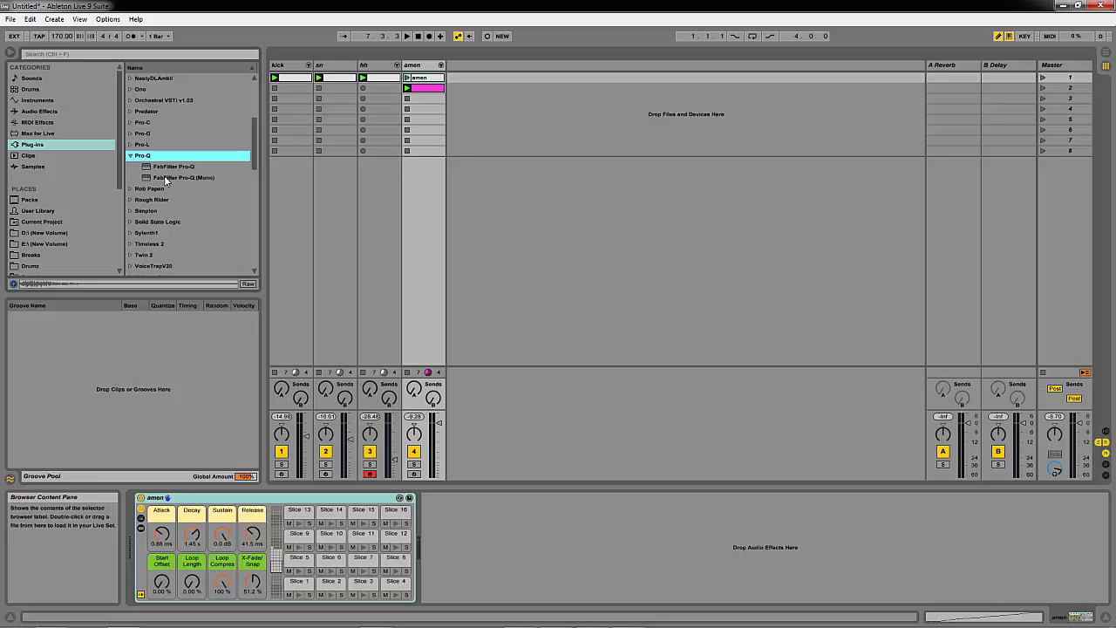
left_click_drag(172, 168, 466, 563)
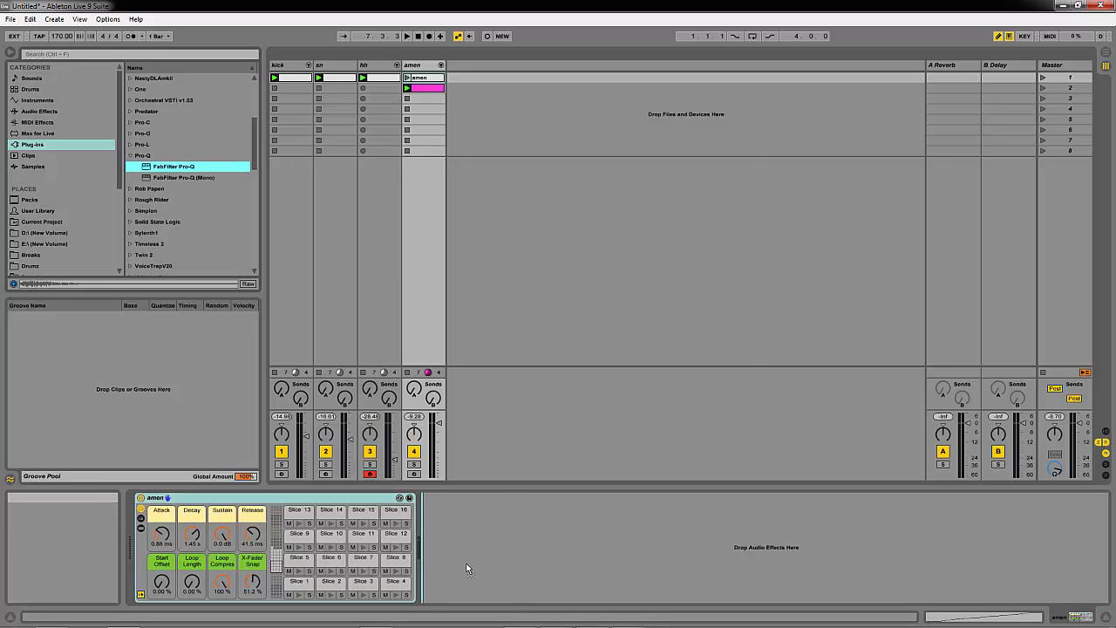
left_click_drag(549, 148, 669, 184)
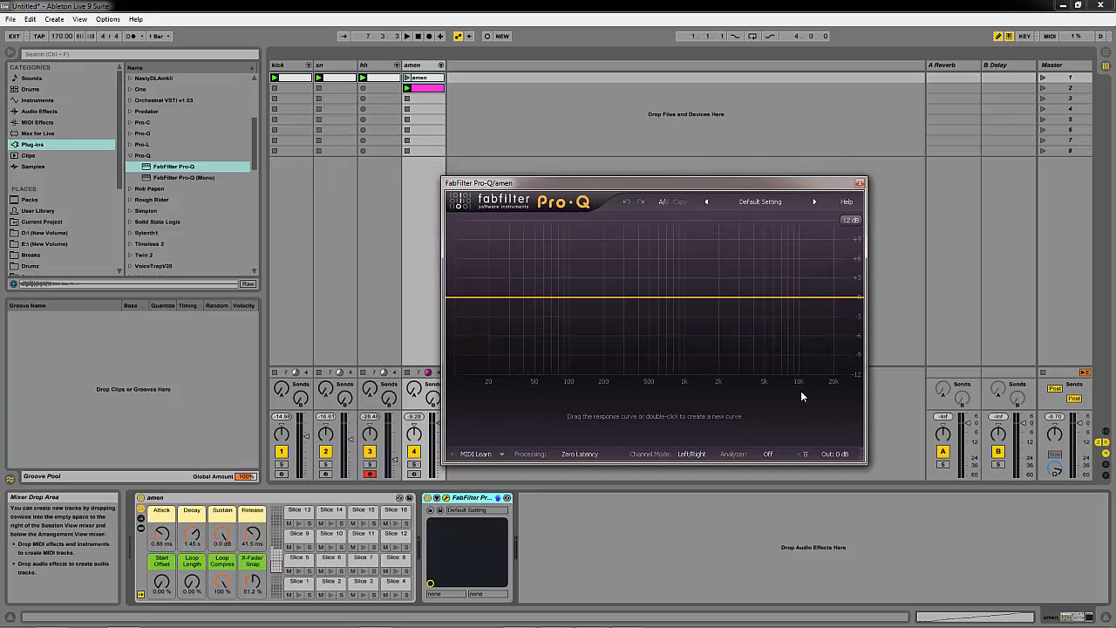
Show the post-EQ spectrum in Pro-Q and add a low-cut band at about 81 Hz on the amen track
left_click(770, 454)
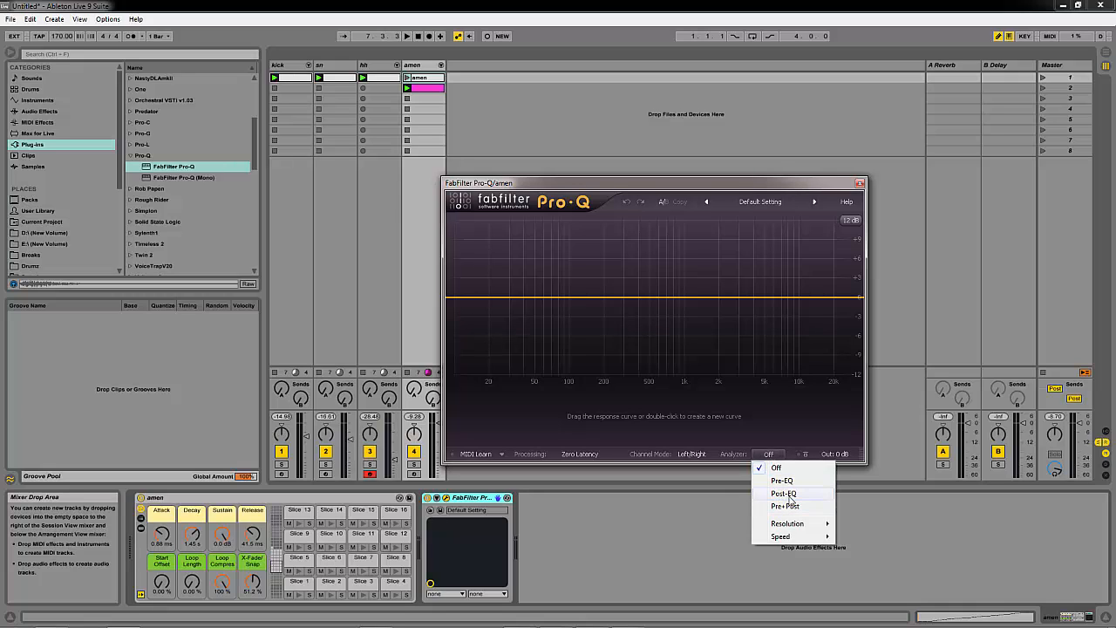
left_click(784, 494)
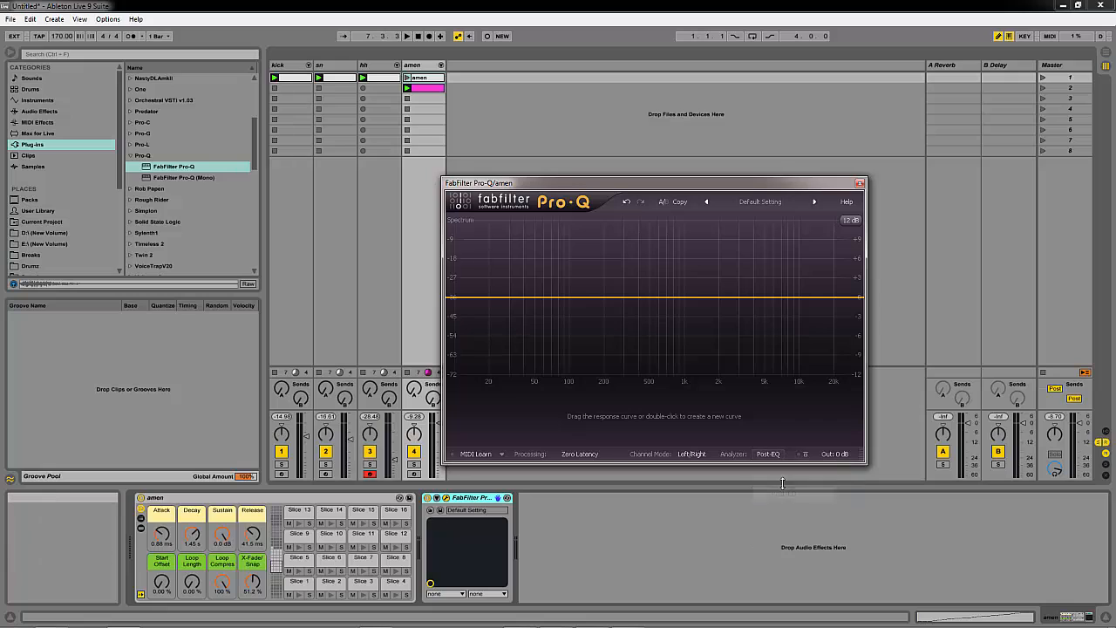
left_click(546, 298)
right_click(547, 300)
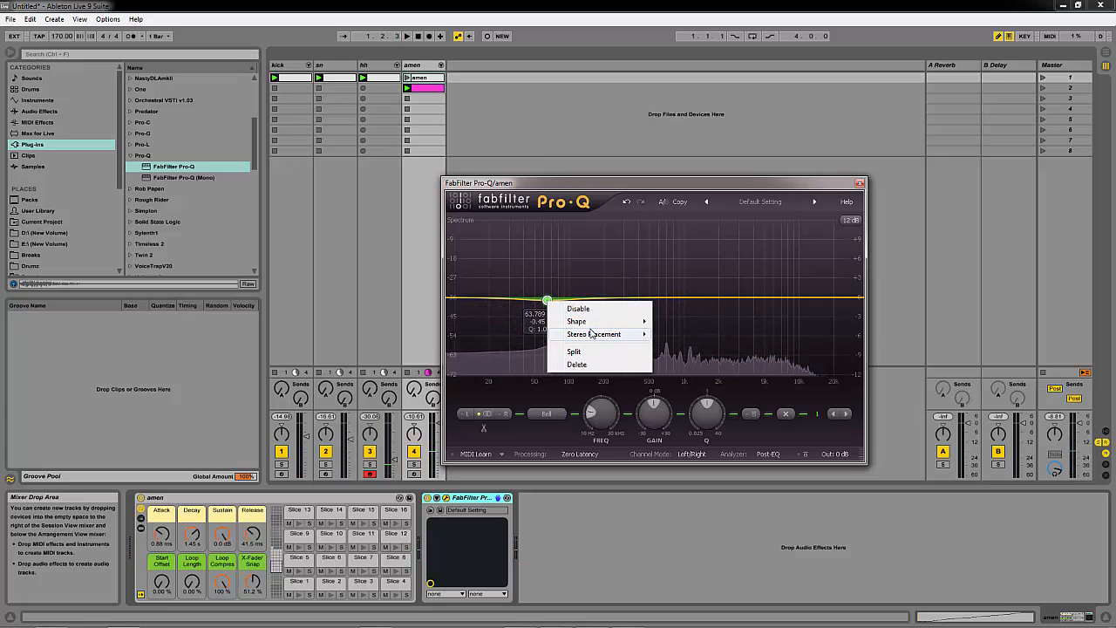
mouse_move(590, 321)
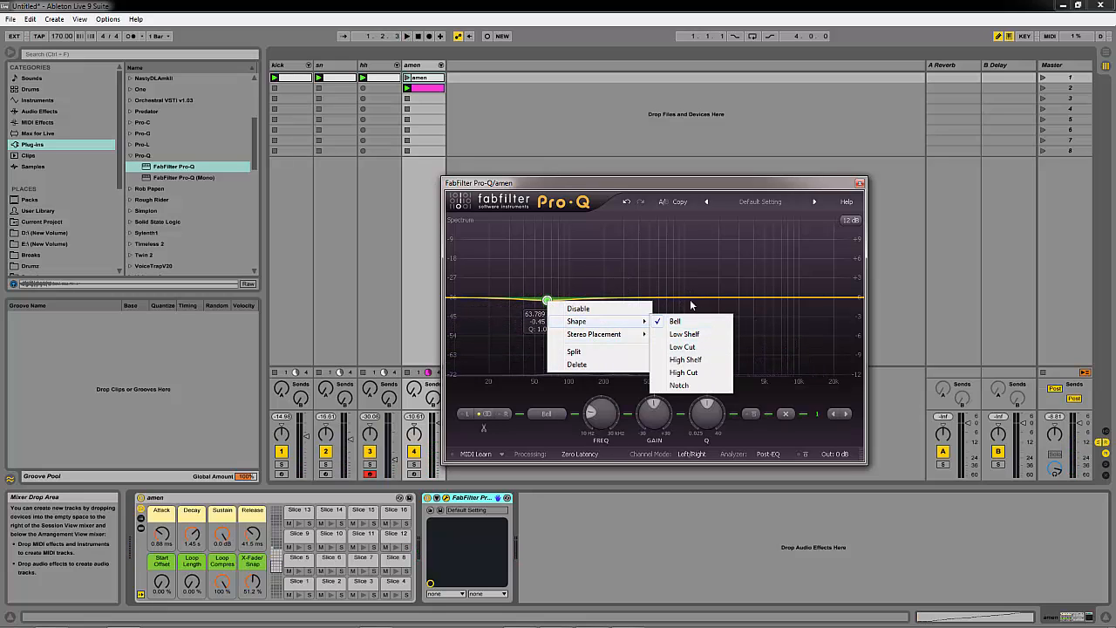
left_click(710, 350)
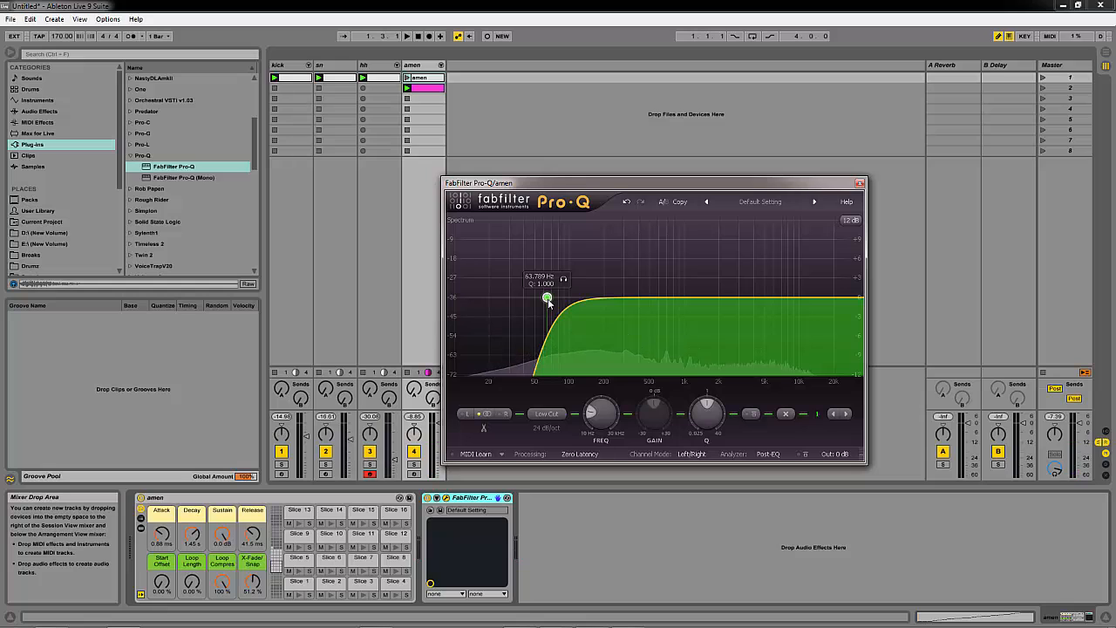
mouse_move(547, 300)
left_mouse_down()
mouse_move(512, 292)
mouse_move(561, 298)
left_mouse_up()
key("space")
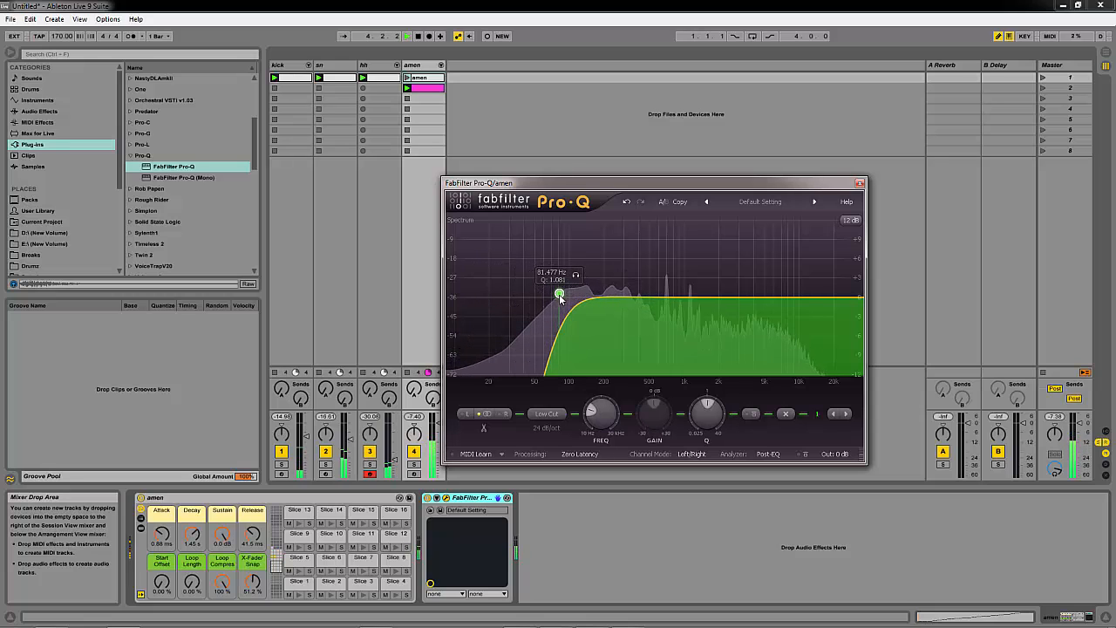
Add a high-shelf band to the amen EQ at about 9 kHz with roughly +7.1 dB of gain
left_click(697, 299)
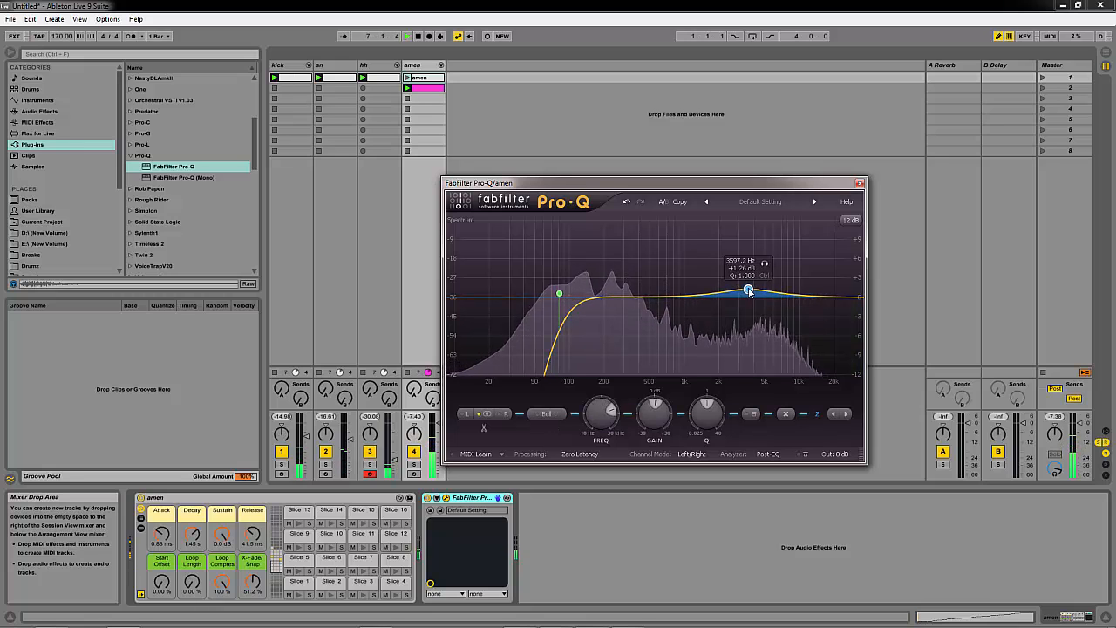
left_click_drag(748, 291, 829, 243)
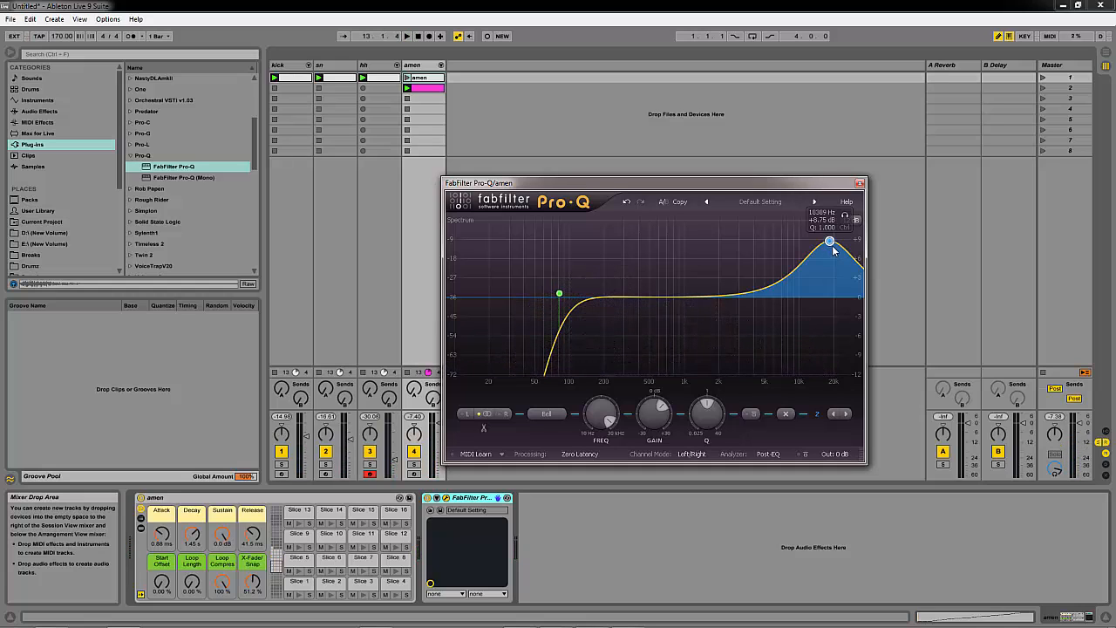
left_click_drag(832, 246, 811, 259)
key("space")
right_click(811, 259)
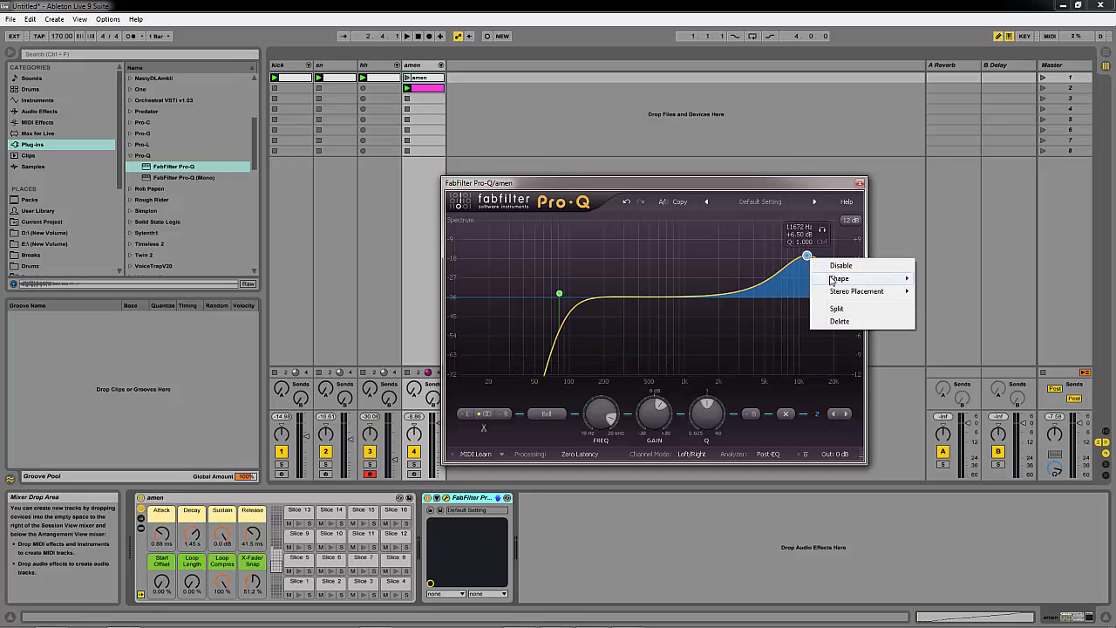
mouse_move(911, 280)
left_click(938, 317)
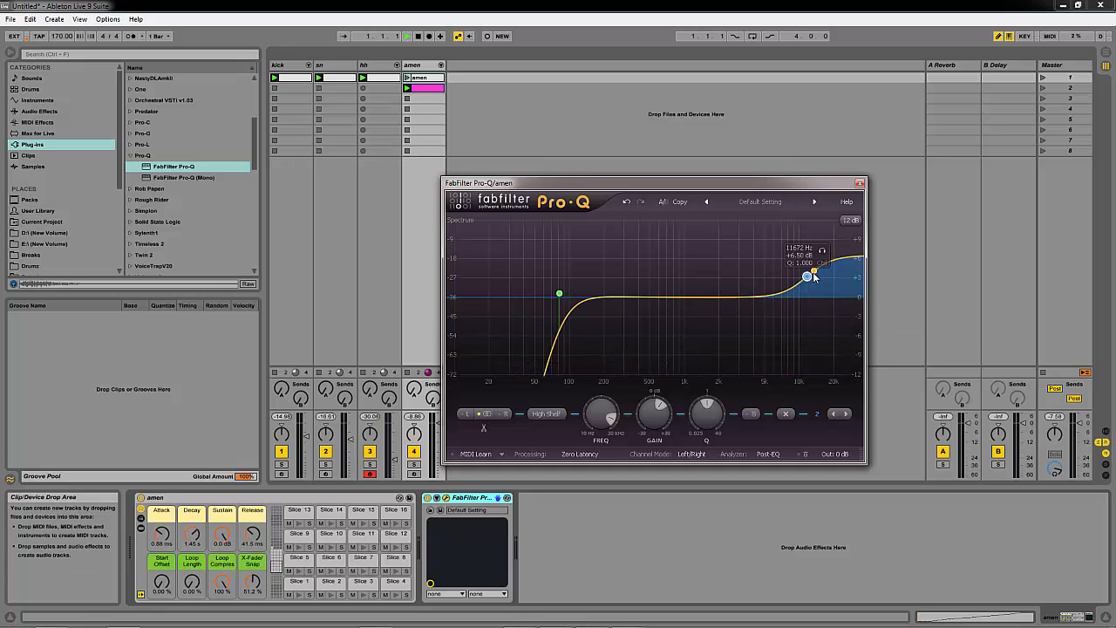
mouse_move(813, 275)
left_mouse_down()
mouse_move(773, 274)
mouse_move(794, 277)
left_mouse_up()
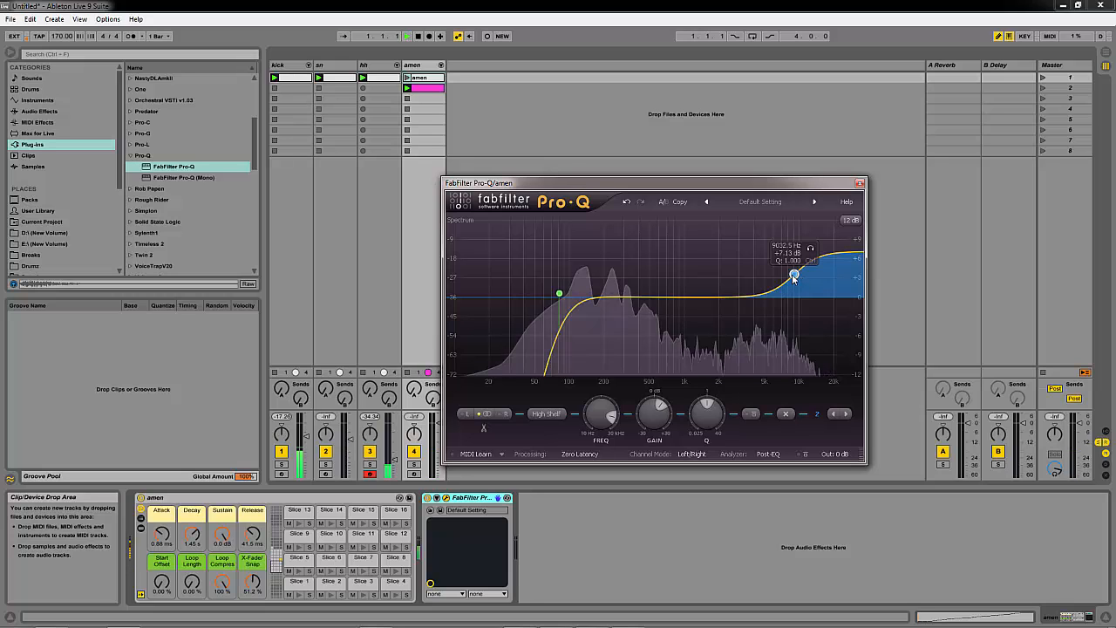
Add a bell boost of about +3.2 dB near 4.3 kHz to the amen EQ, checking it during playback
left_click_drag(799, 274, 758, 272)
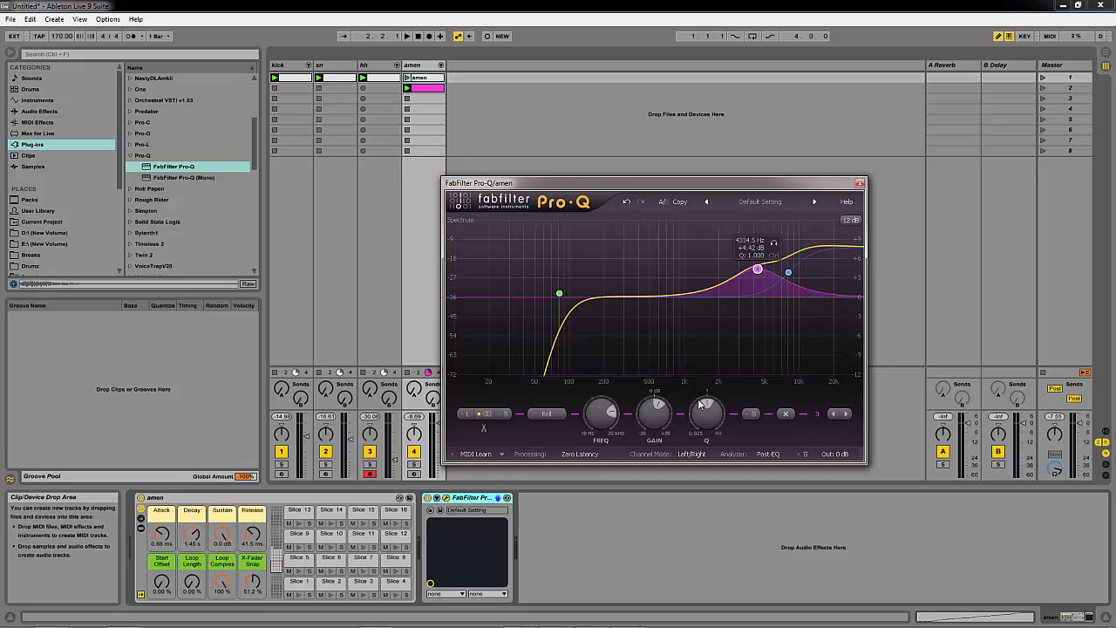
mouse_move(760, 271)
left_mouse_down()
mouse_move(735, 259)
mouse_move(756, 274)
left_mouse_up()
key("space")
key("space")
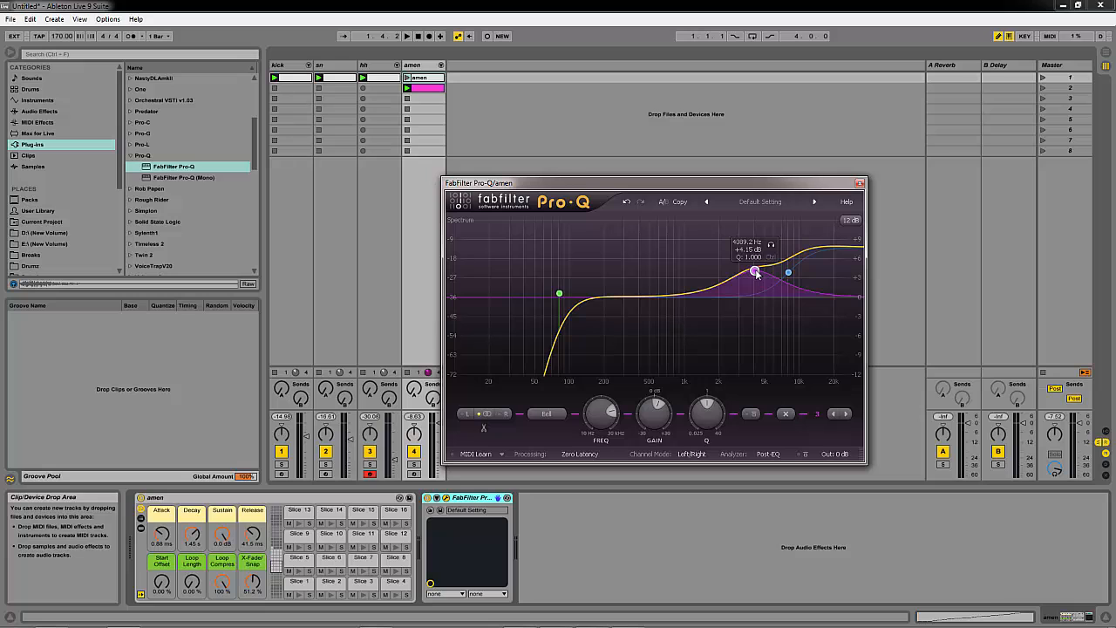
mouse_move(756, 275)
left_mouse_down()
mouse_move(766, 265)
mouse_move(746, 260)
mouse_move(752, 275)
mouse_move(785, 256)
mouse_move(757, 277)
left_mouse_up()
key("space")
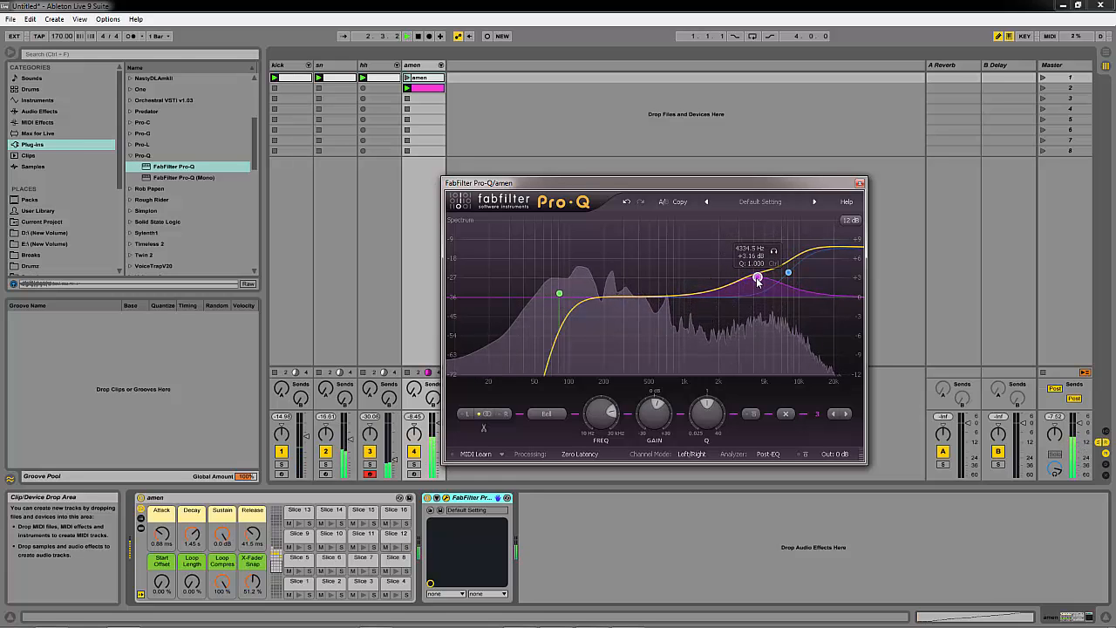
Add a narrower bell boost of about +2.35 dB near 1.7 kHz with a Q of about 1.84
left_click(695, 294)
key("space")
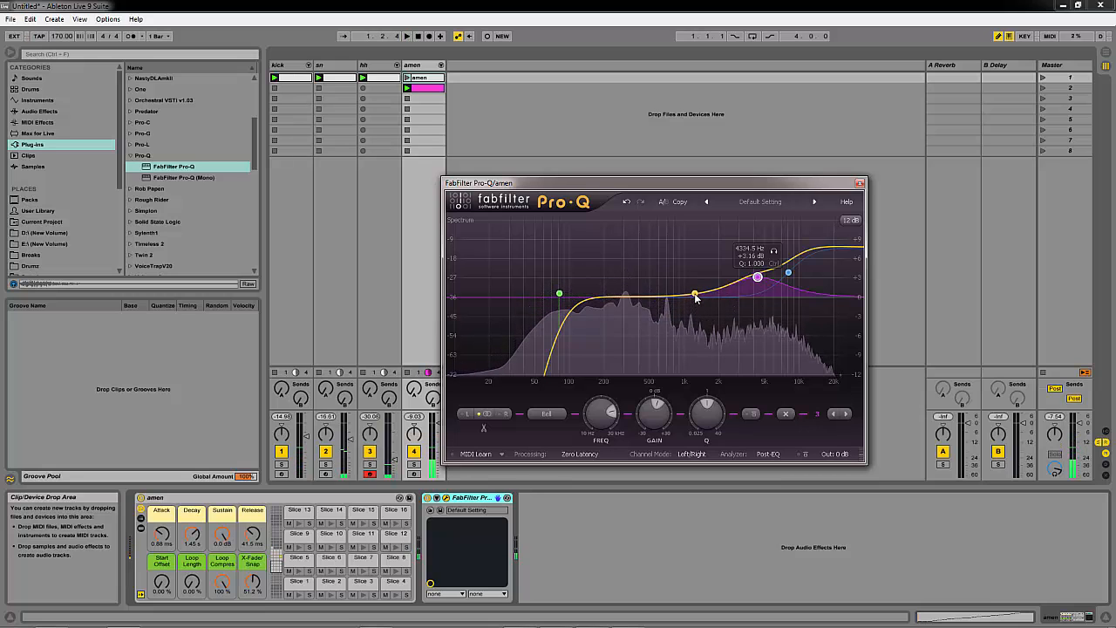
left_click_drag(695, 294, 689, 281)
left_click_drag(711, 410, 706, 407)
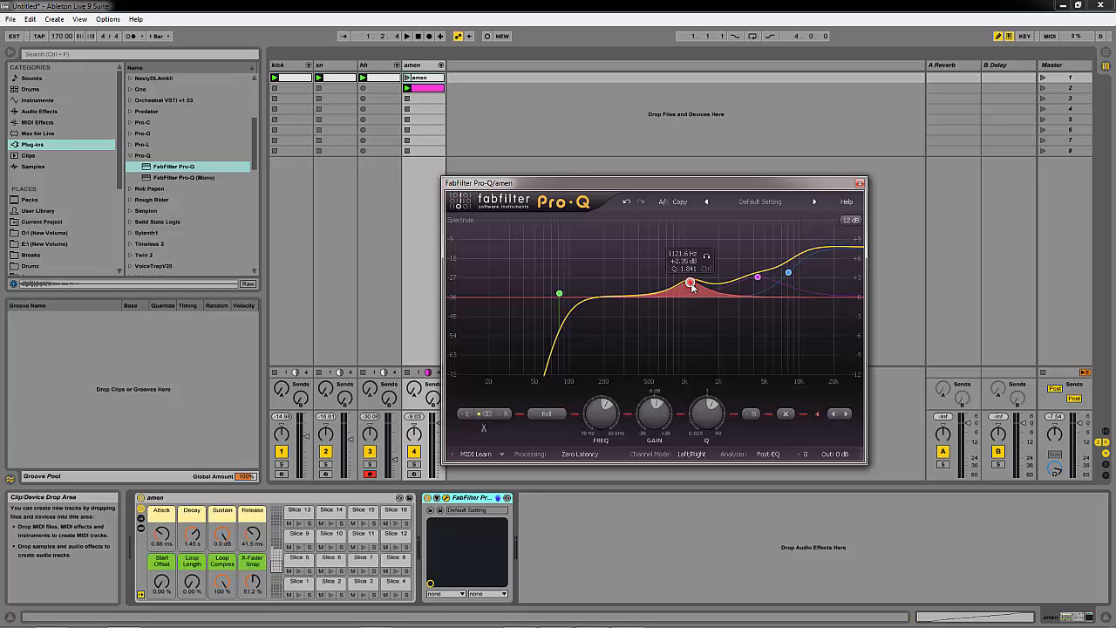
key("space")
mouse_move(694, 288)
left_mouse_down()
mouse_move(695, 237)
mouse_move(715, 250)
mouse_move(710, 281)
left_mouse_up()
key("space")
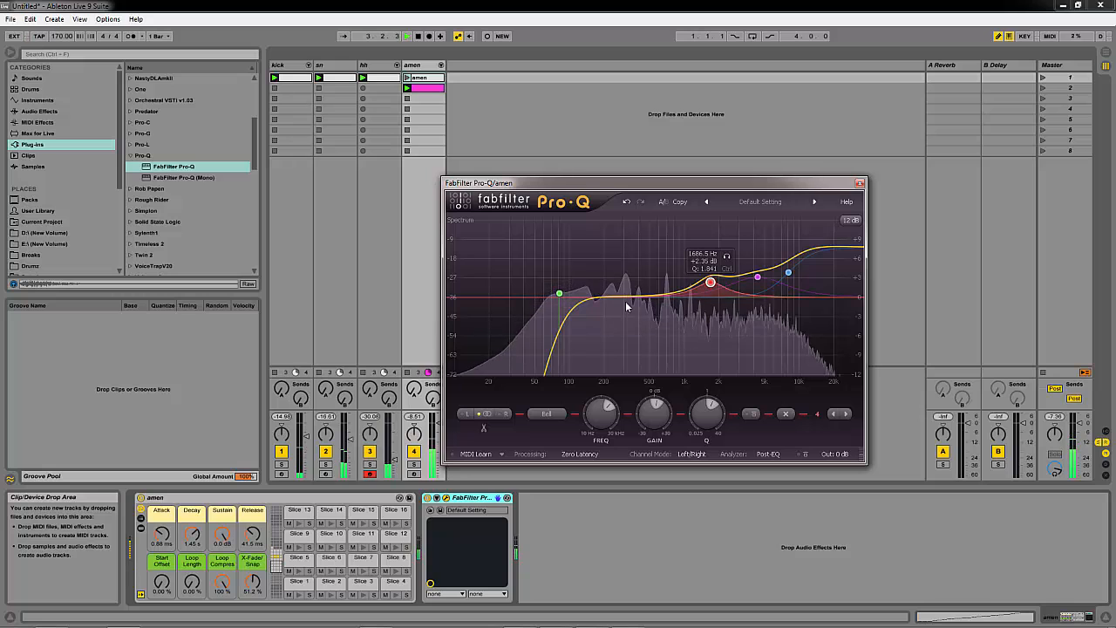
Add a bell cut of about 1.5 dB near 274 Hz and move the low cut up to about 109 Hz
left_click(626, 299)
mouse_move(628, 300)
left_mouse_down()
mouse_move(621, 319)
mouse_move(560, 309)
mouse_move(640, 303)
mouse_move(623, 308)
left_mouse_up()
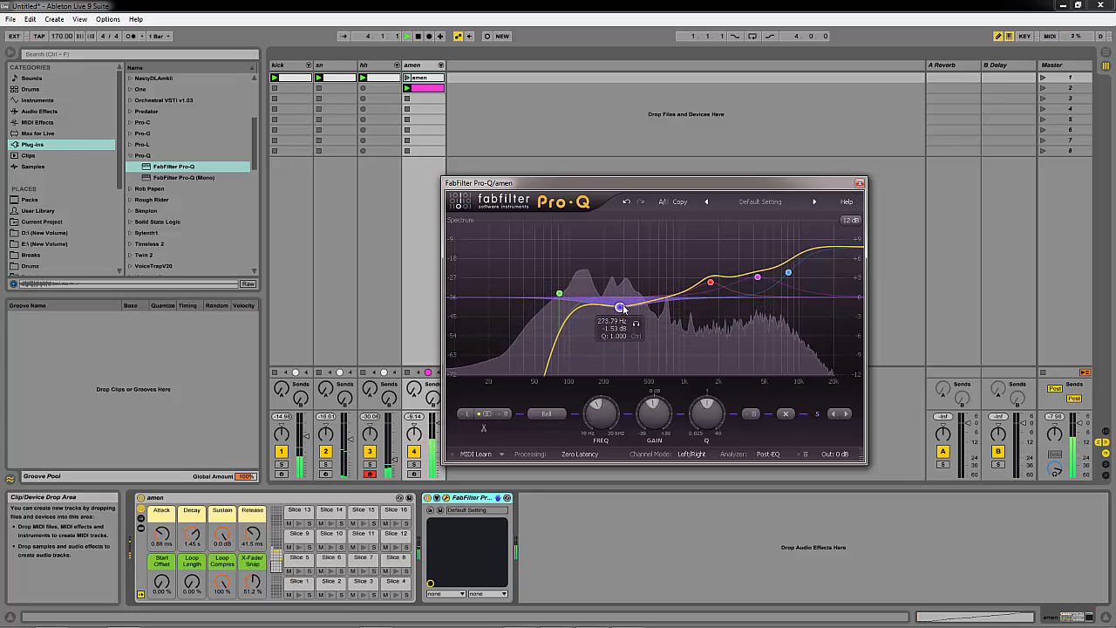
key("space")
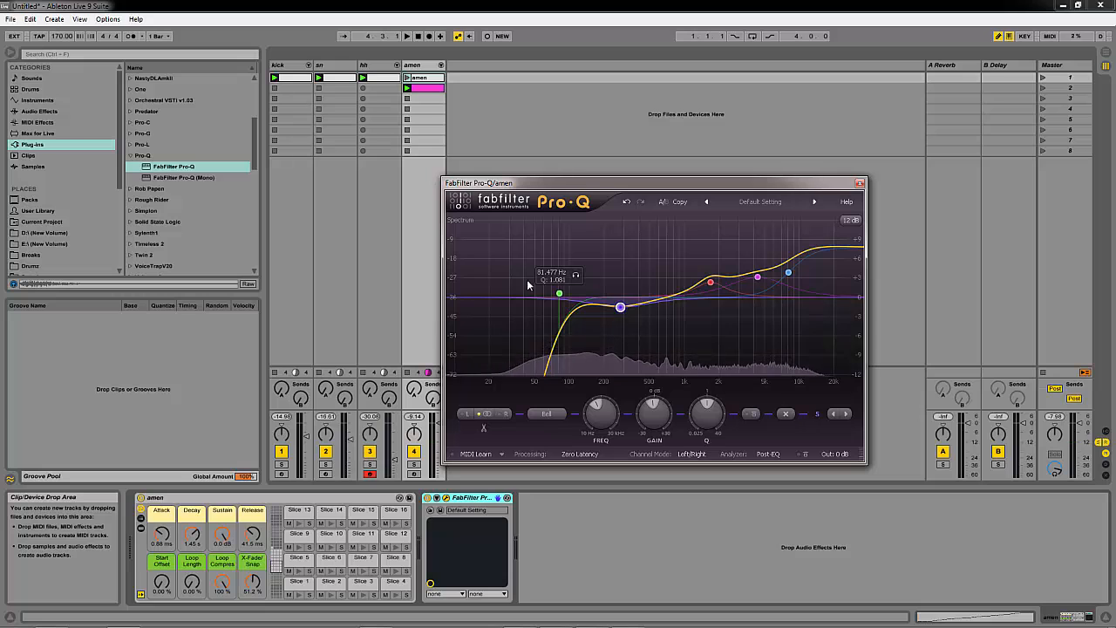
key("space")
mouse_move(562, 297)
left_mouse_down()
mouse_move(660, 294)
mouse_move(575, 297)
left_mouse_up()
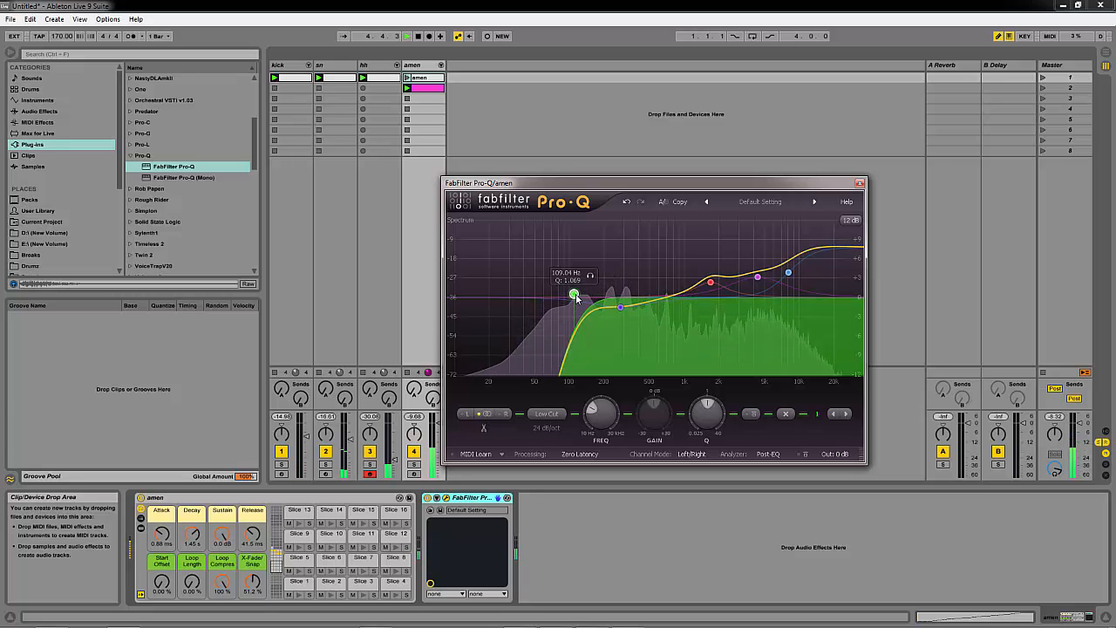
Set the kick track volume to about -9.5 dB and insert the Reverb effect after its Drum Rack
mouse_move(305, 437)
left_mouse_down()
mouse_move(305, 454)
mouse_move(305, 437)
left_mouse_up()
left_click(305, 439)
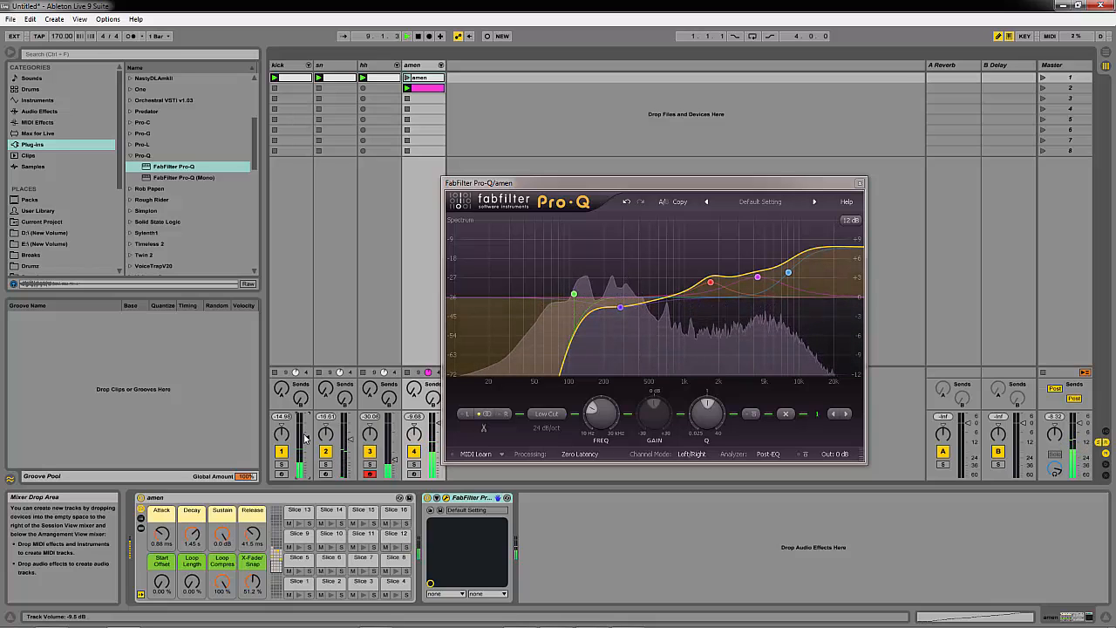
left_click(280, 67)
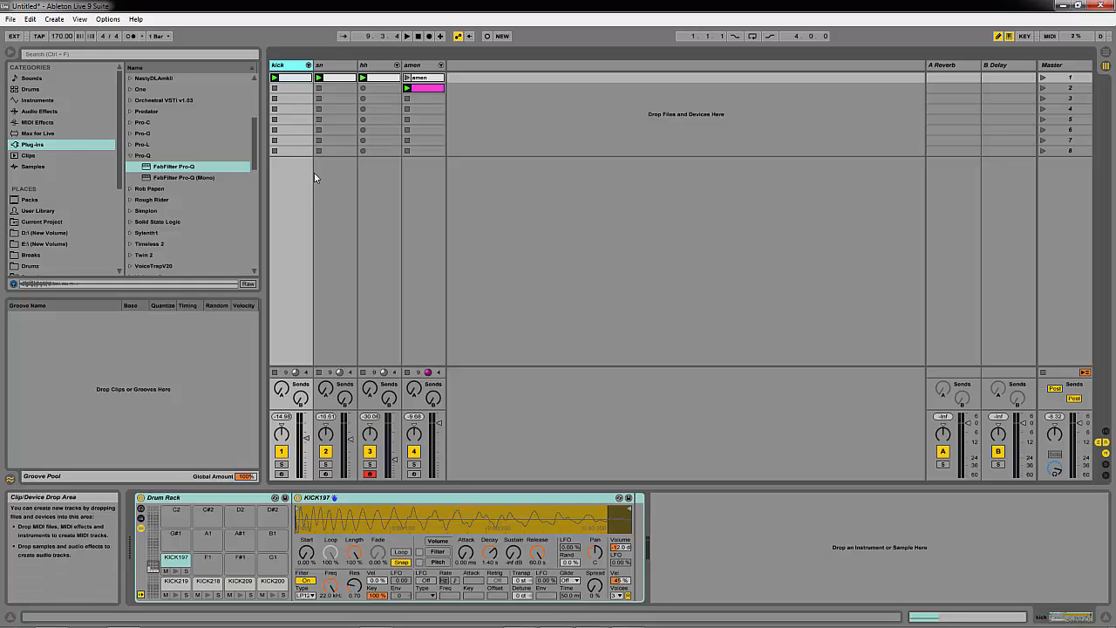
scroll(252, 174, "down", 3)
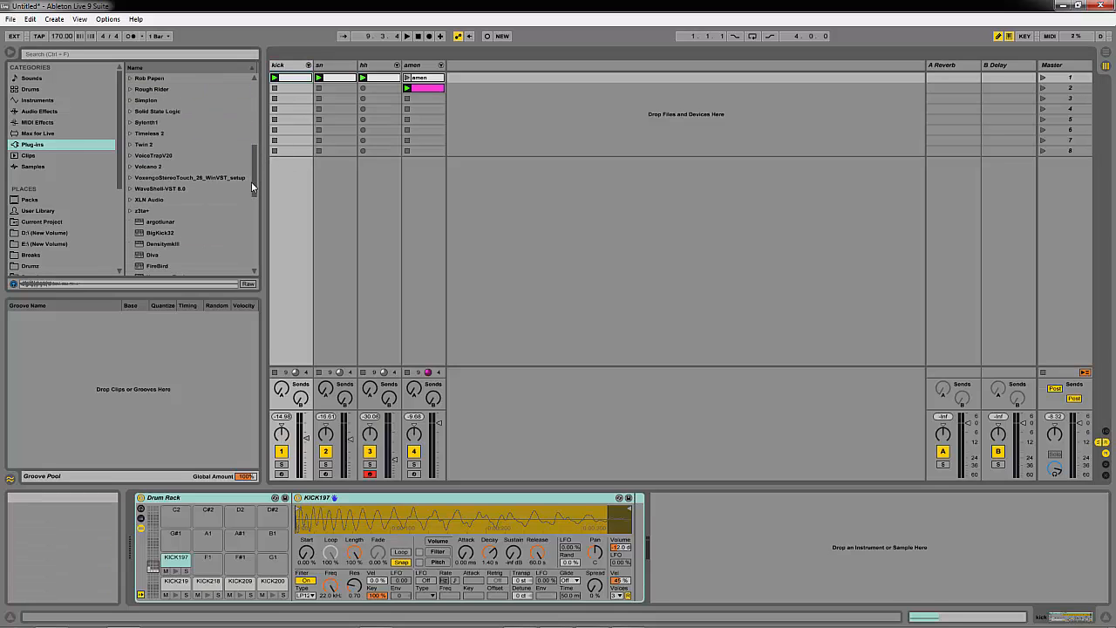
left_click(54, 111)
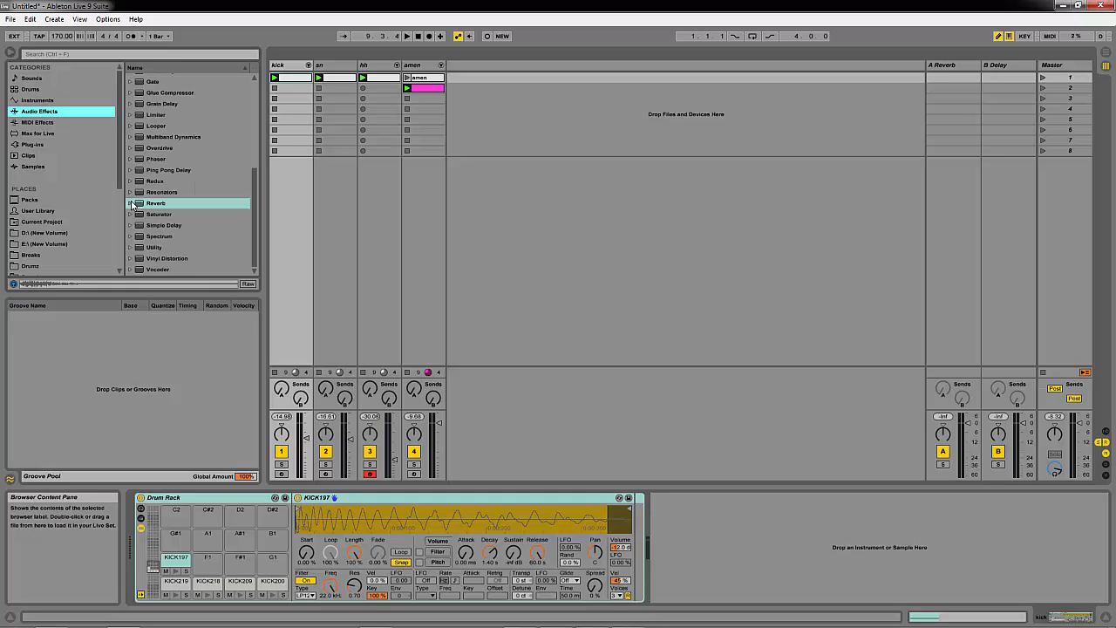
left_click_drag(148, 206, 662, 488)
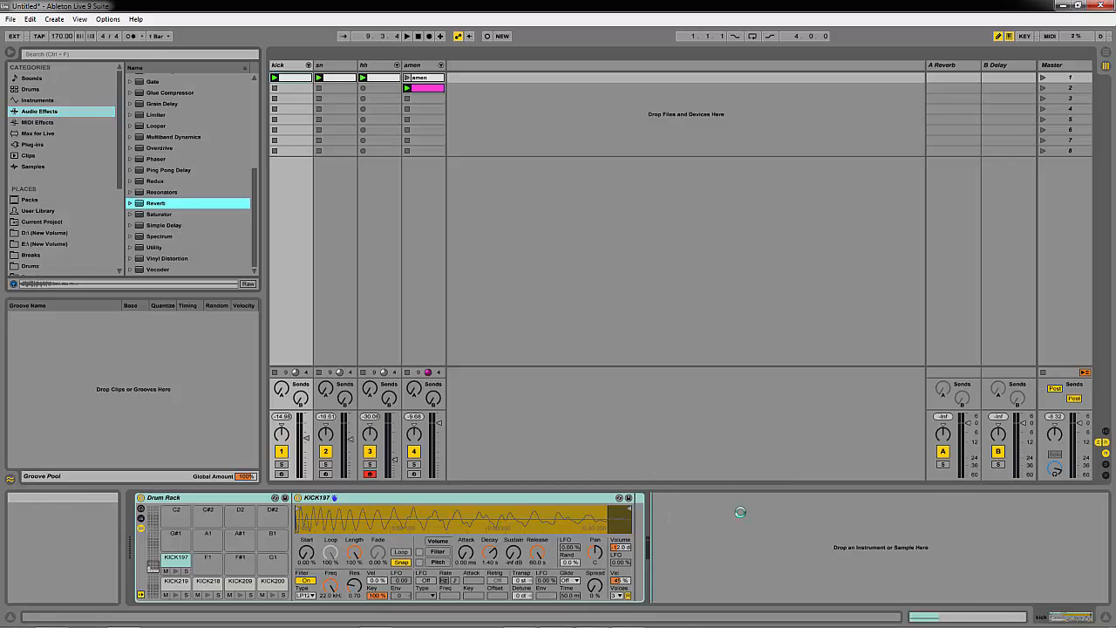
left_click_drag(740, 512, 741, 514)
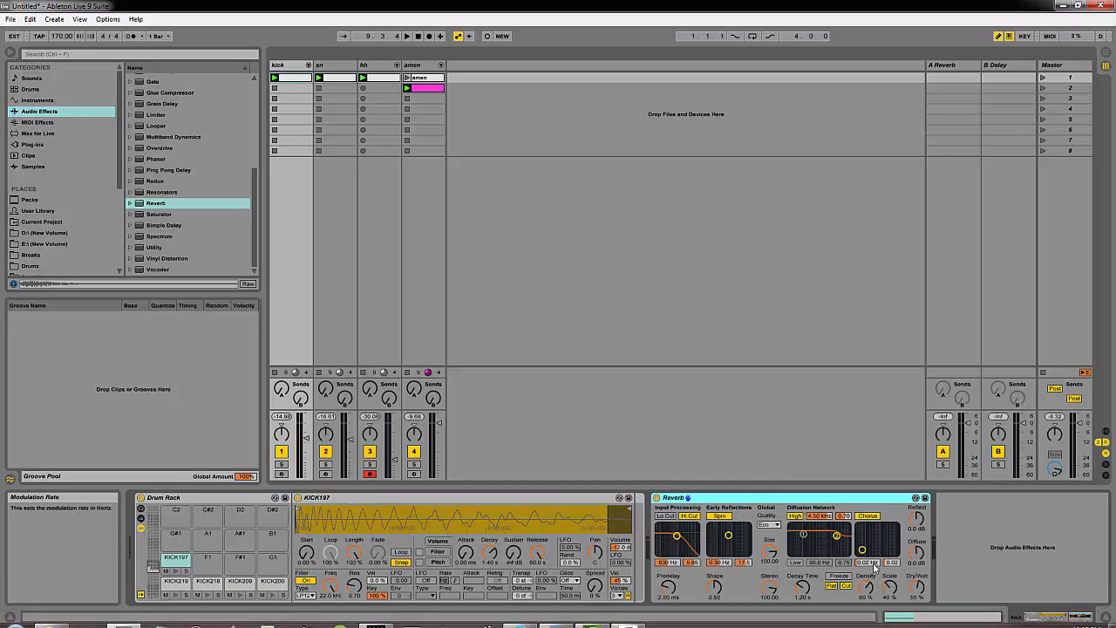
Set the kick Reverb's Dry/Wet to 30 %, then solo the kick and enable the Reverb's input low cut and low diffusion filter
key("space")
left_click_drag(917, 587, 918, 590)
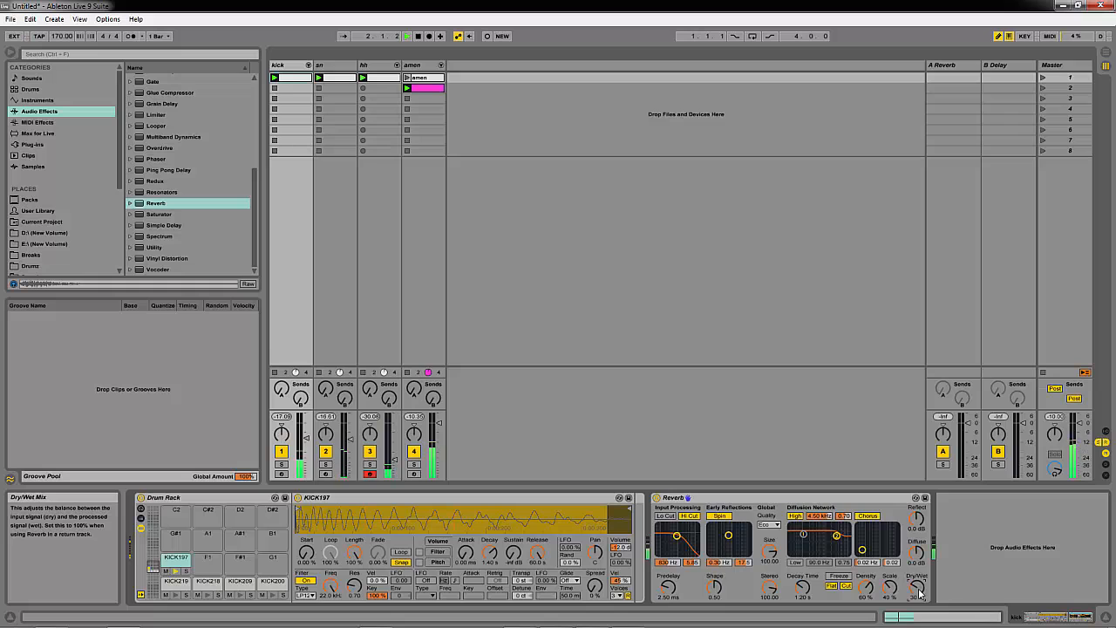
left_click(281, 463)
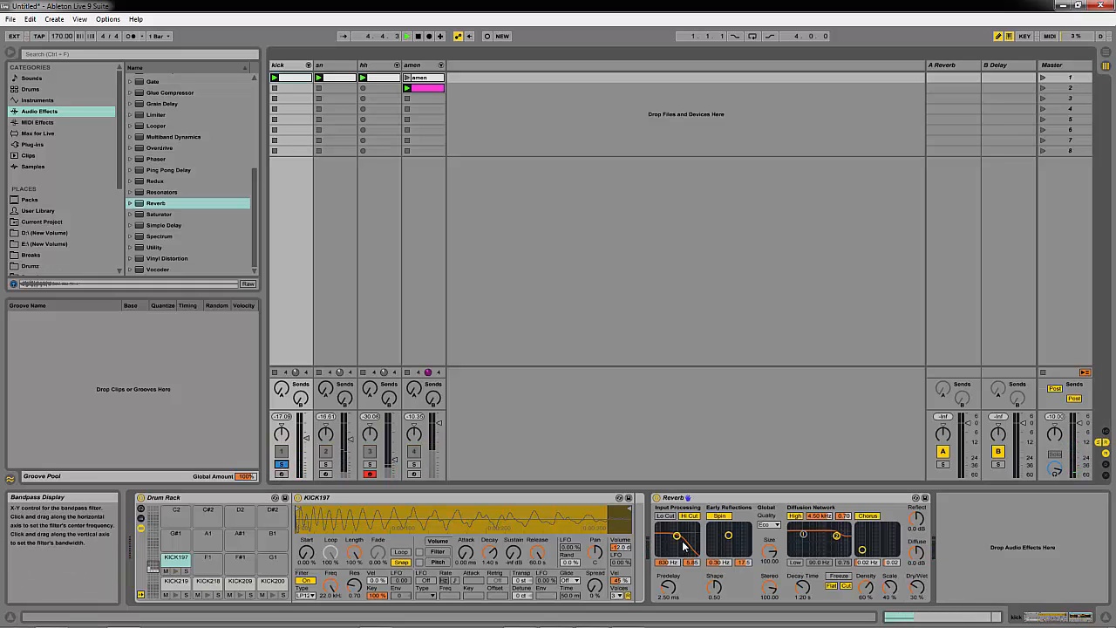
left_click(666, 515)
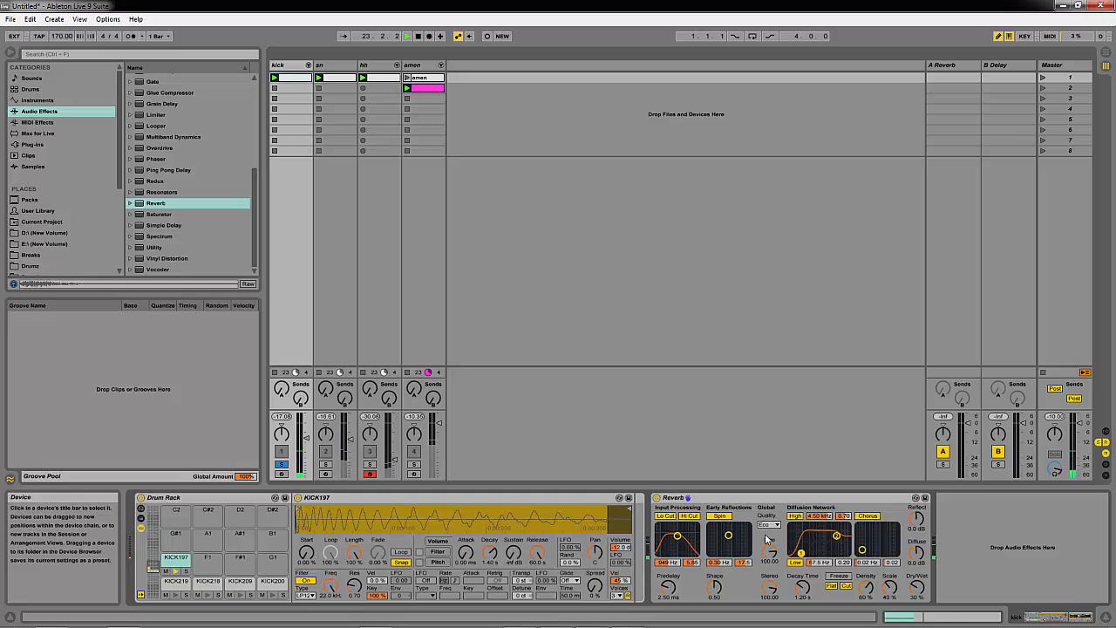
Compare the soloed kick with the Reverb off and on, then unsolo it and raise its volume to -6.0 dB
left_click(656, 497)
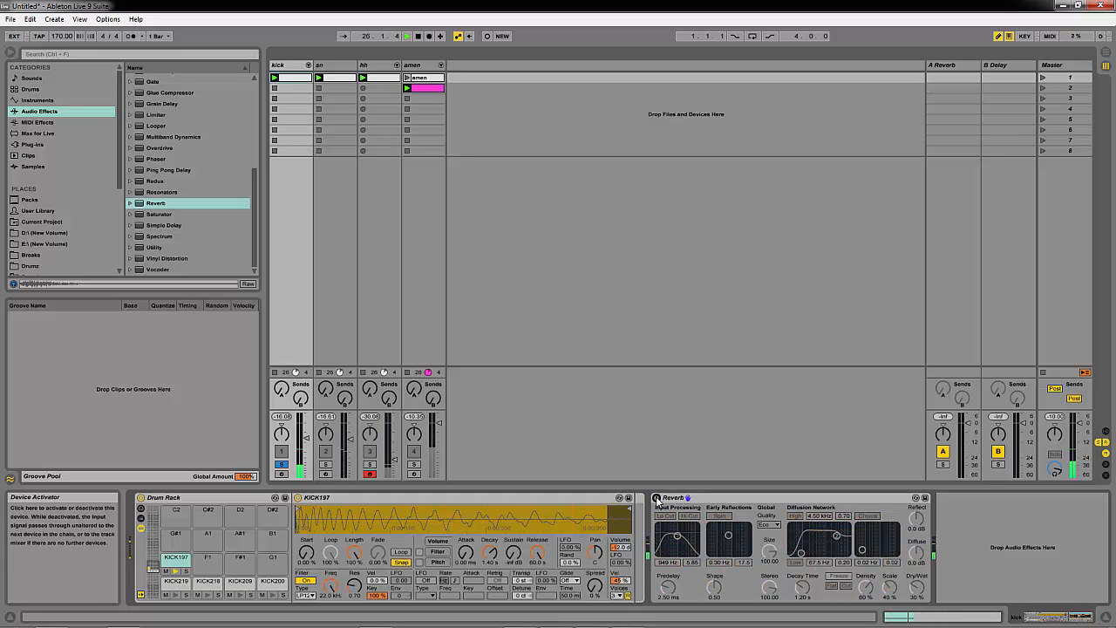
left_click(657, 498)
left_click(282, 464)
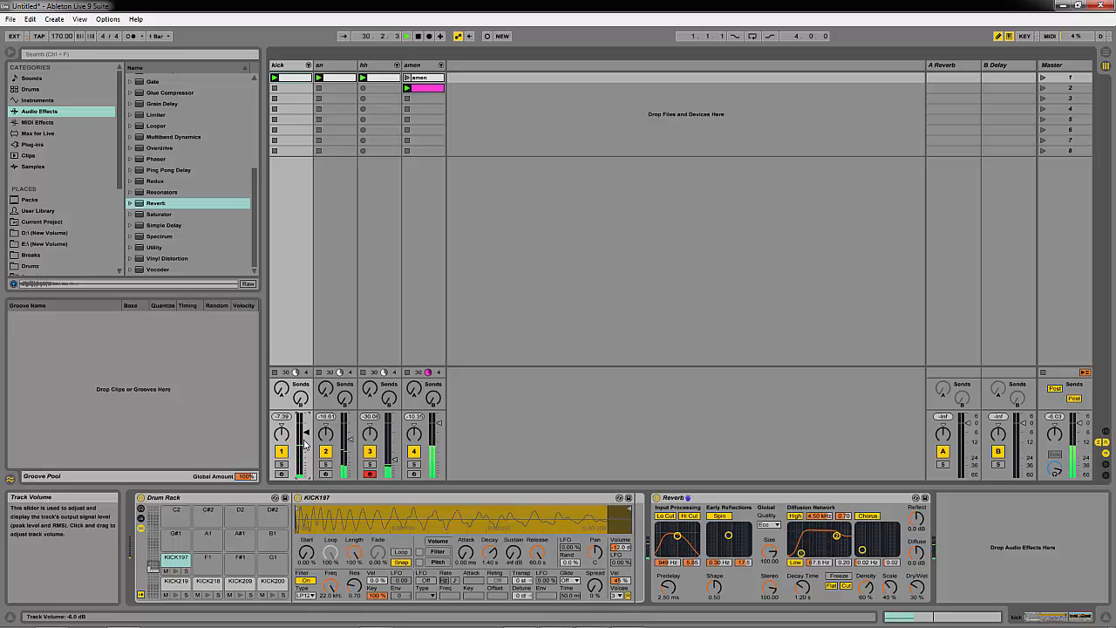
Open the kick clip and move its note from KICK197 through KICK200 to KICK209, auditioning the samples during playback
double_click(302, 77)
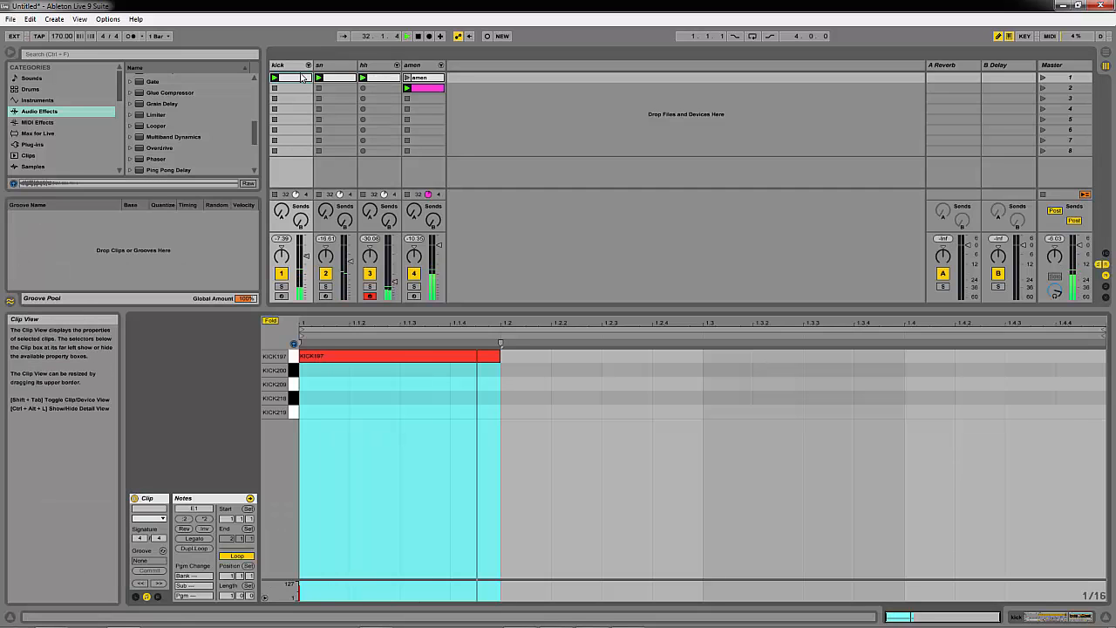
left_click(341, 360)
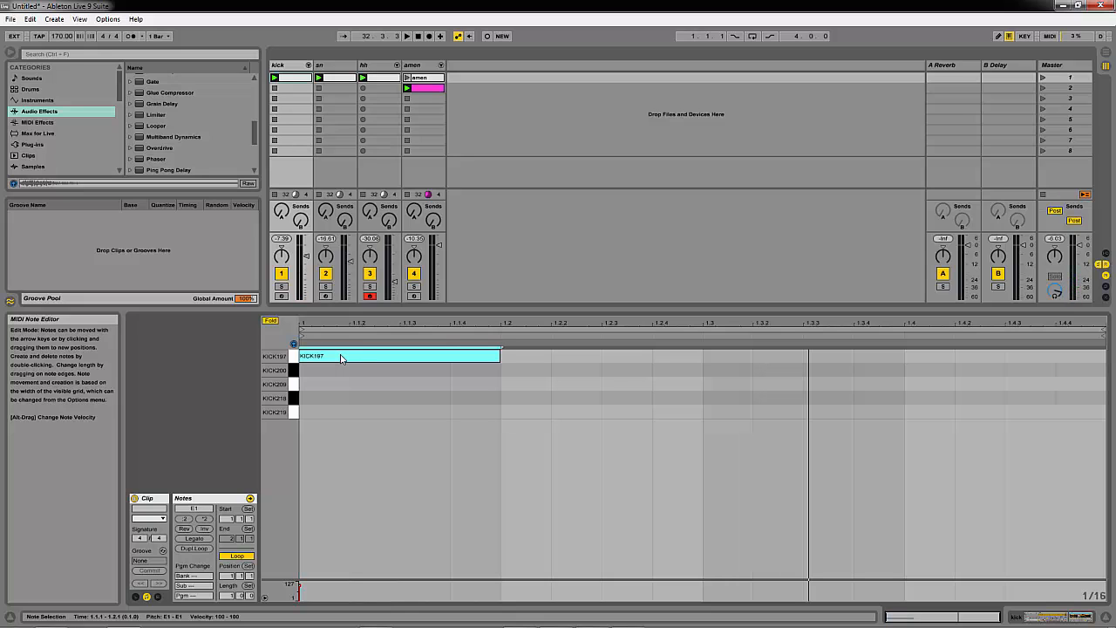
key("Down")
key("space")
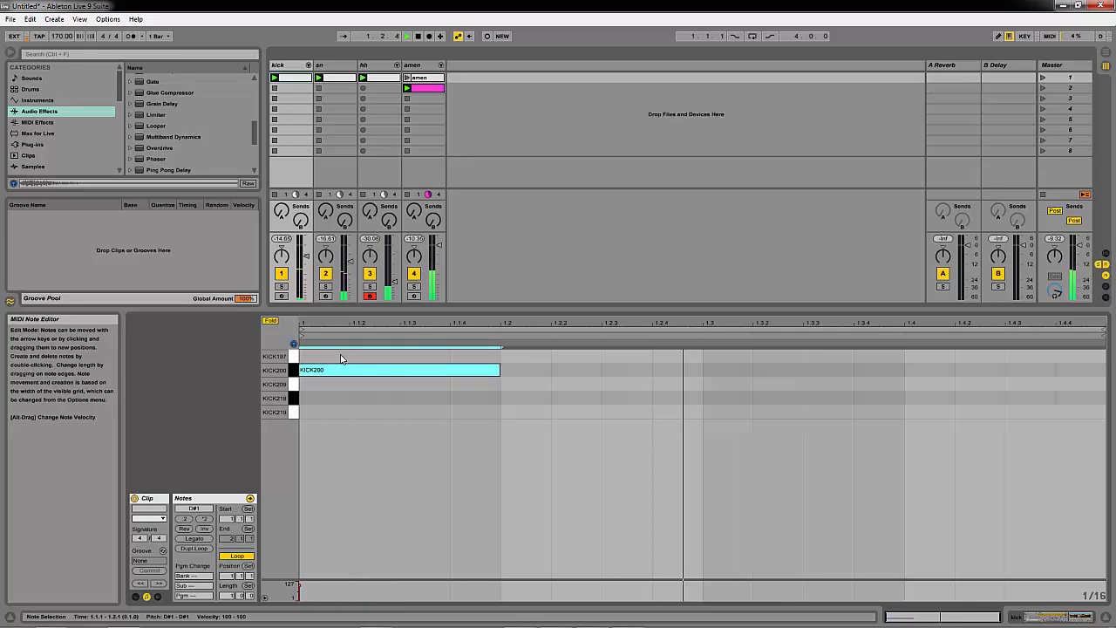
key("Down")
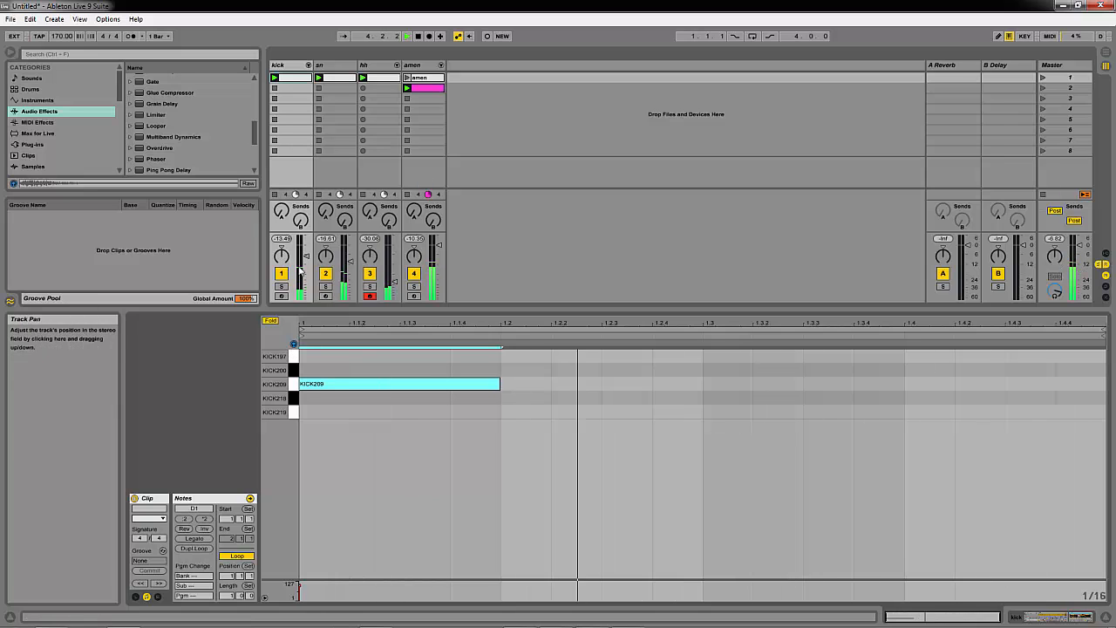
Lower the kick track's volume and set the hh track's volume to about -25 dB while auditioning the loop
left_click_drag(306, 255, 304, 260)
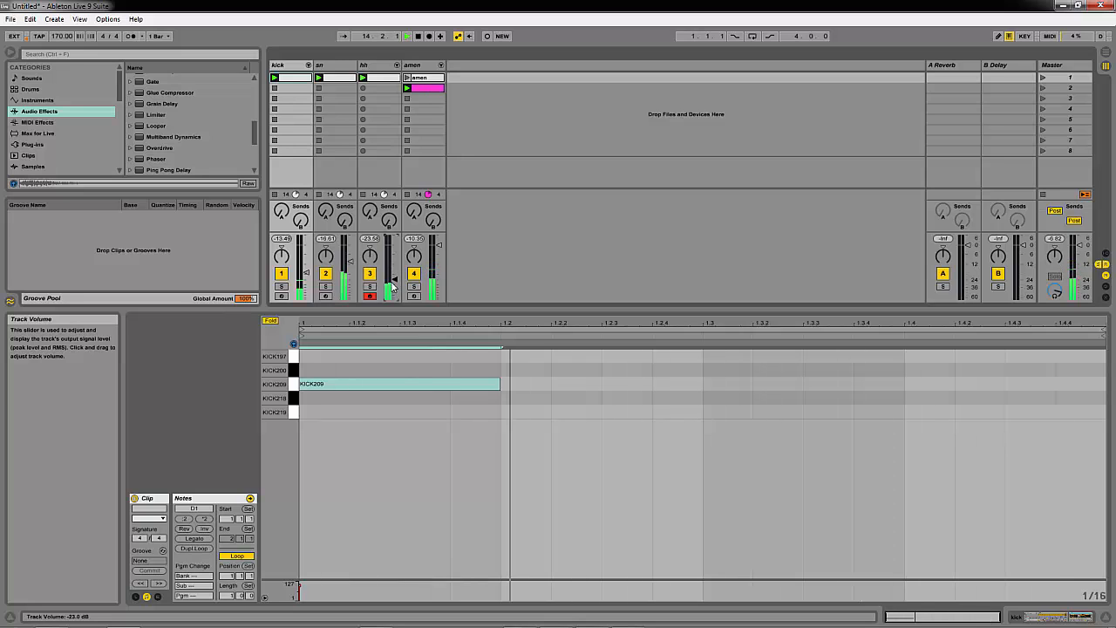
scroll(393, 287, "down", 5)
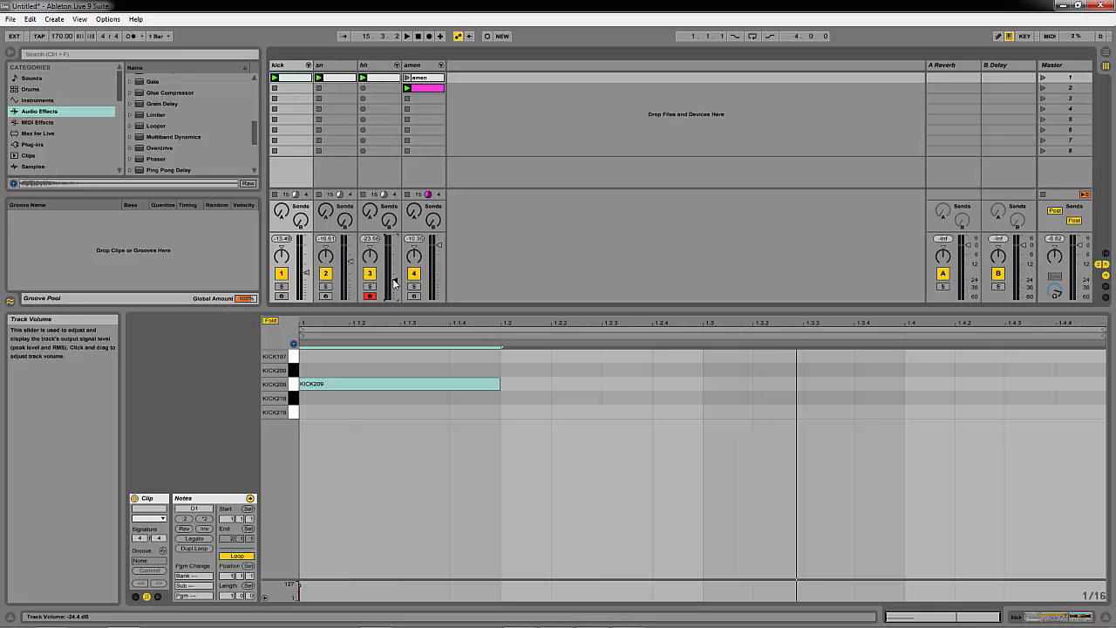
key("space")
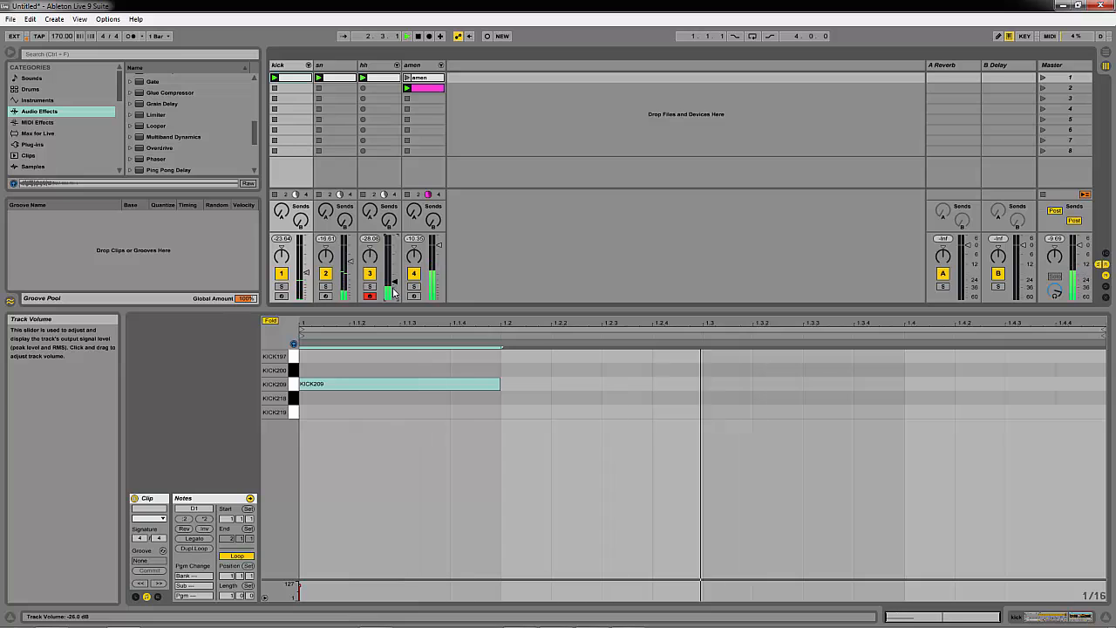
scroll(392, 292, "down", 1)
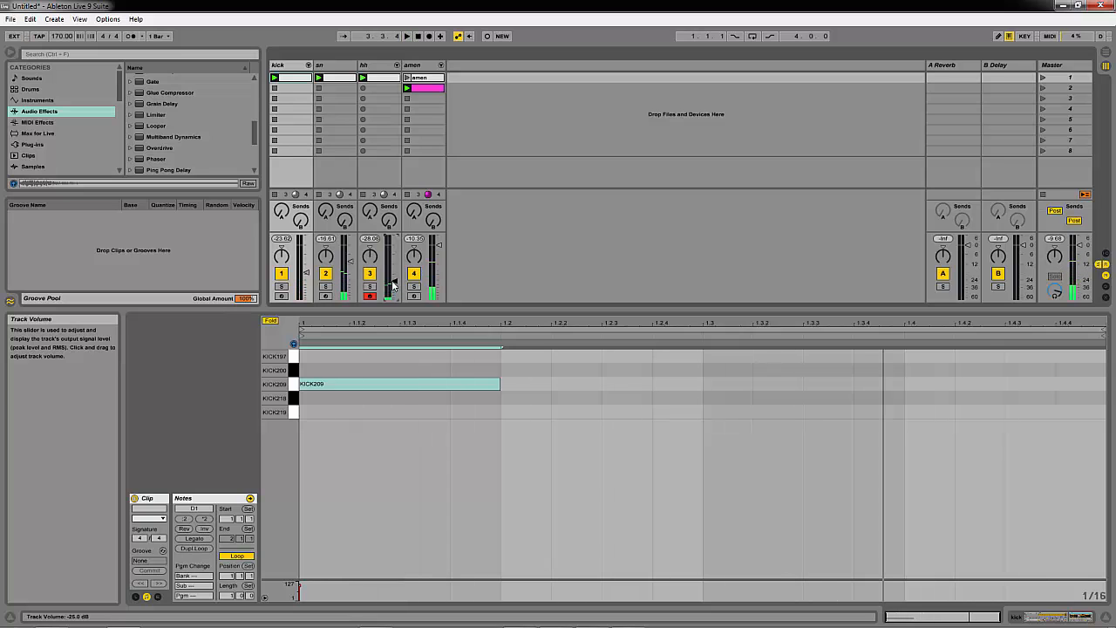
key("space")
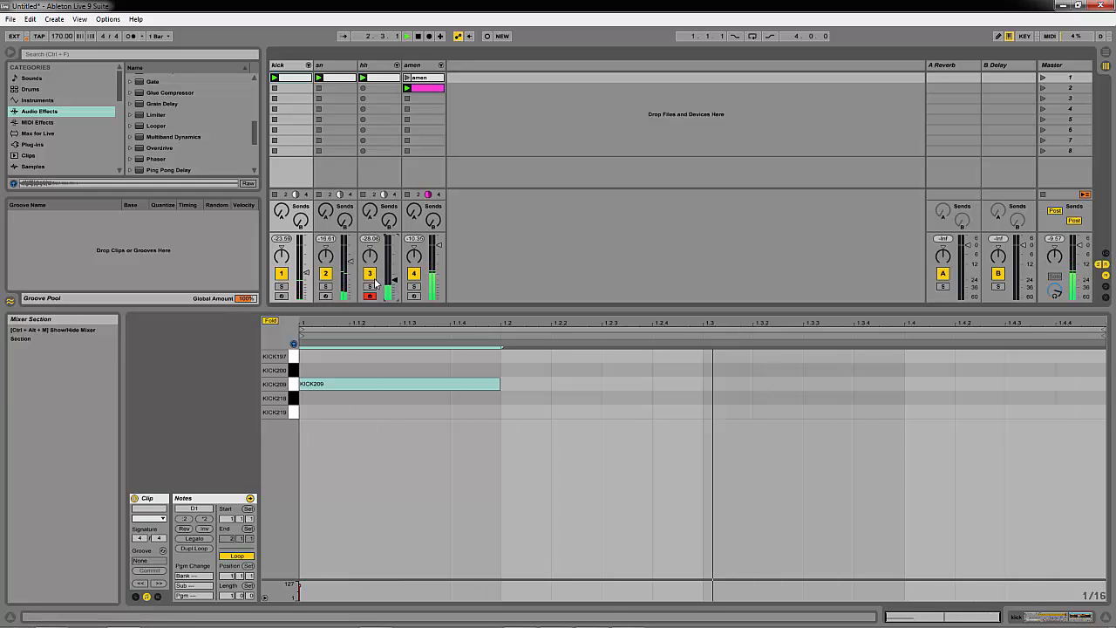
key("space")
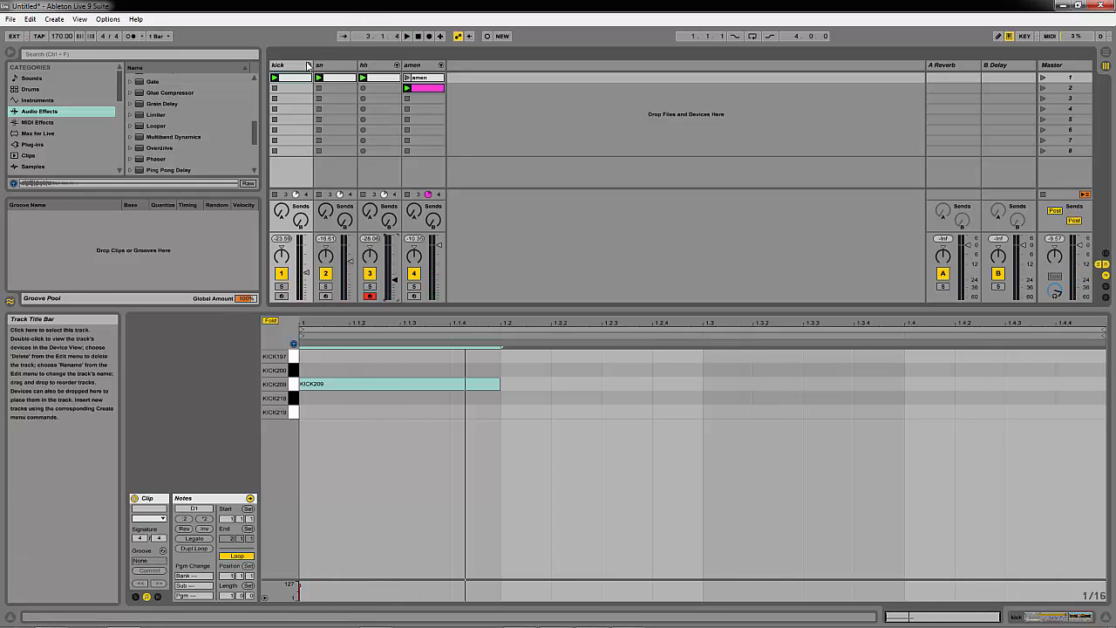
Group the kick, sn, hh and amen tracks and insert the Klanghelm DC1A compressor plug-in on the group
left_click(422, 66, "shift")
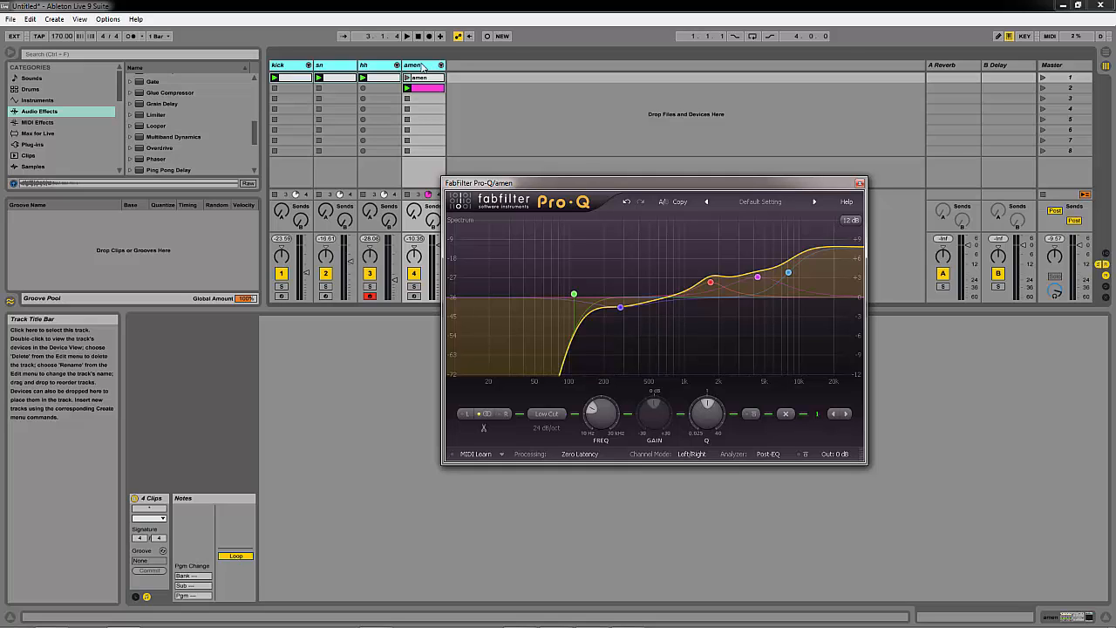
key("ctrl+g")
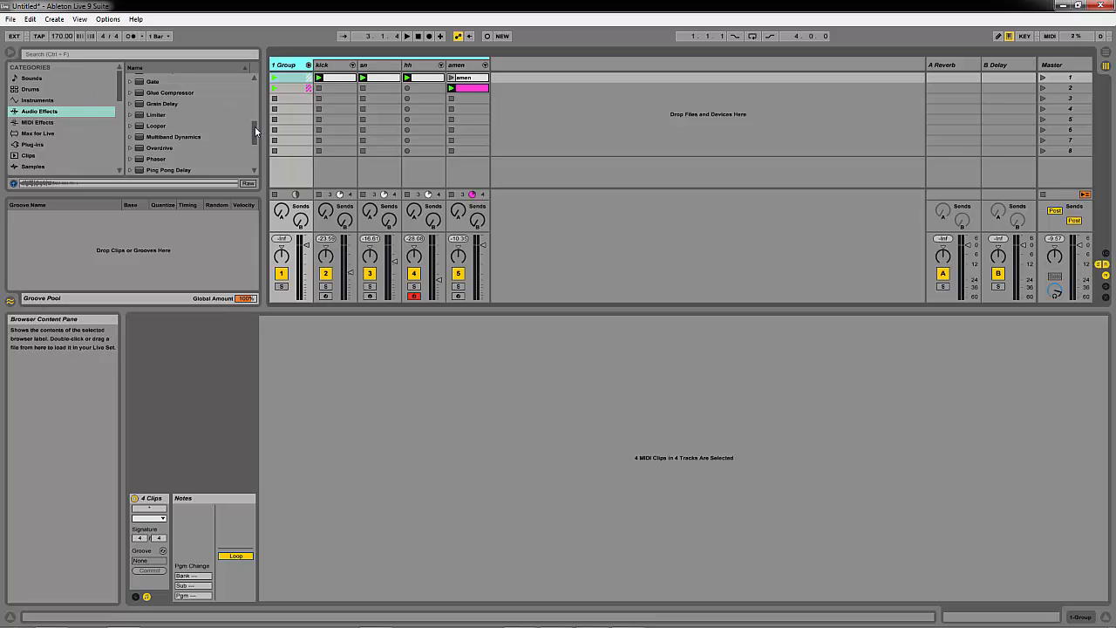
left_click(130, 93)
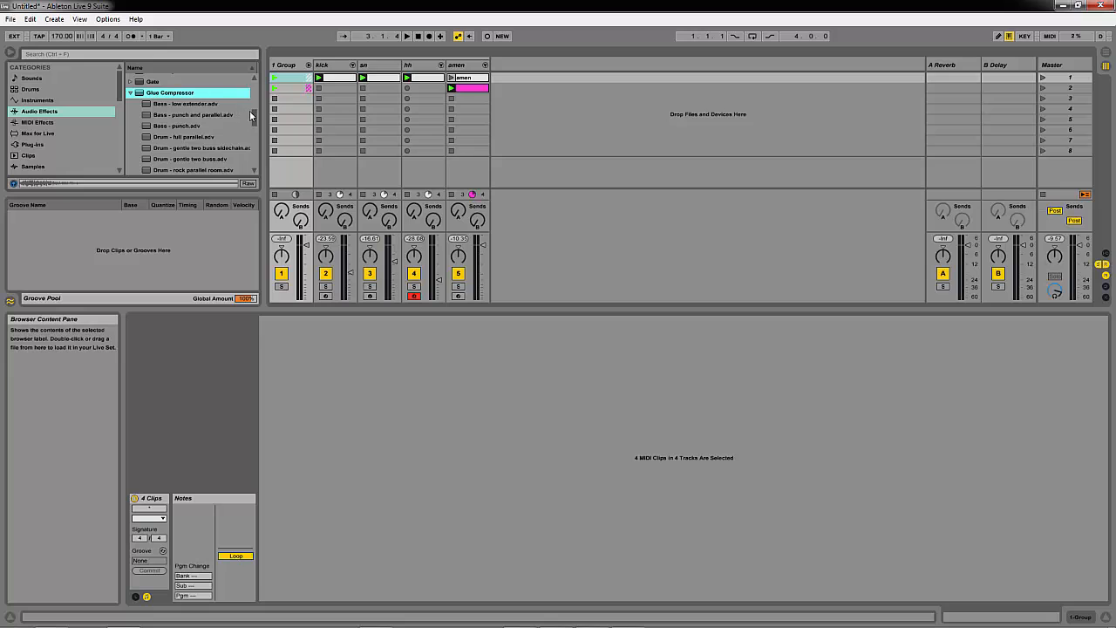
left_click_drag(254, 111, 266, 67)
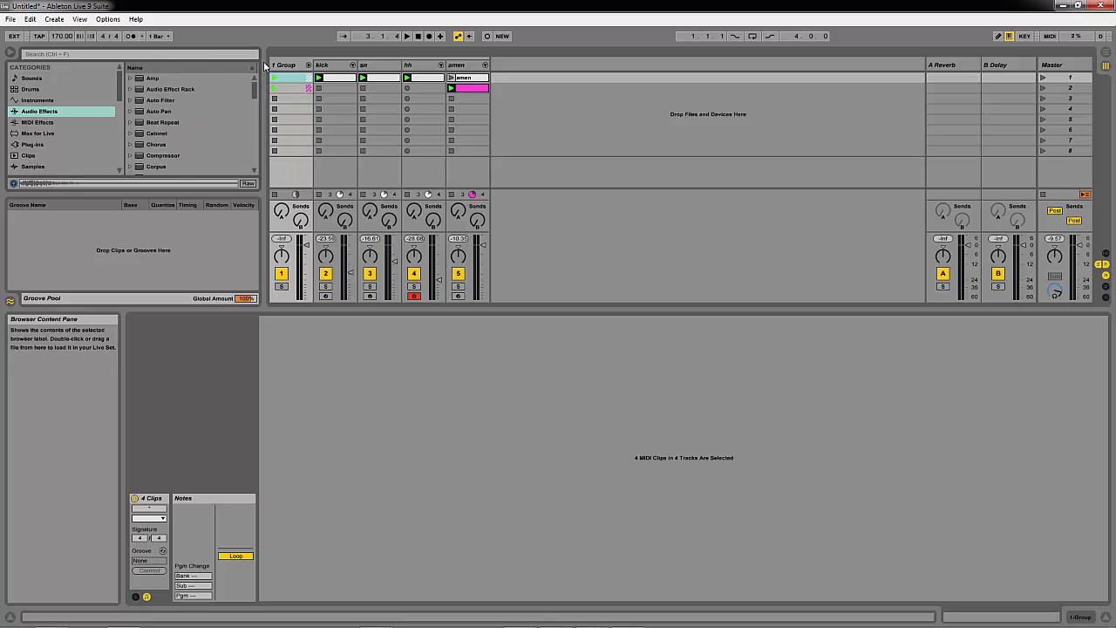
left_click(39, 144)
left_click_drag(251, 117, 267, 88)
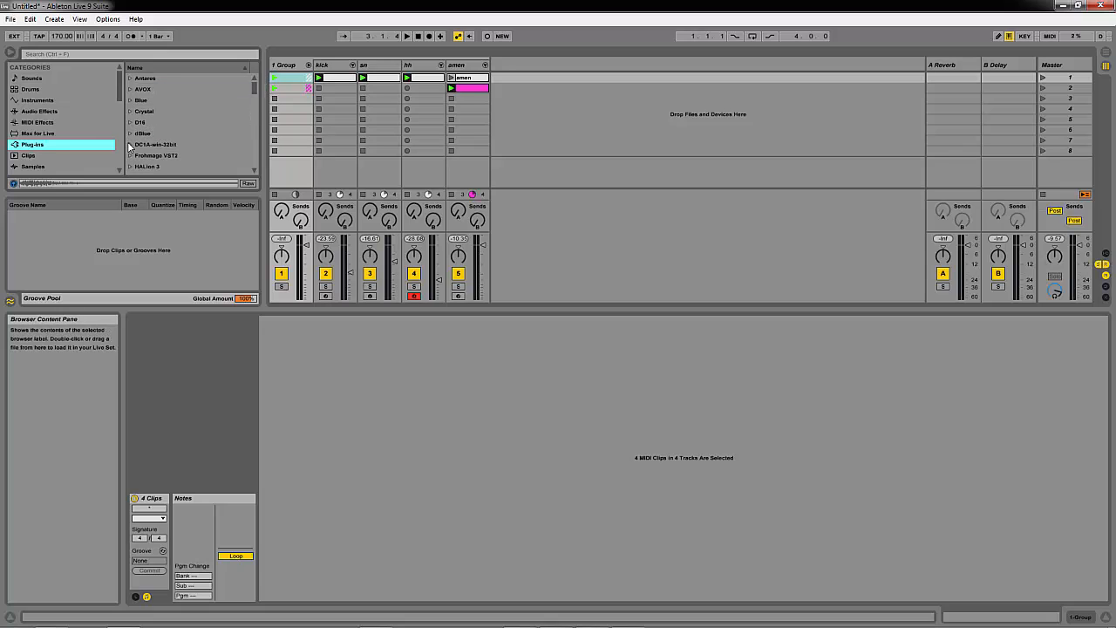
left_click(129, 145)
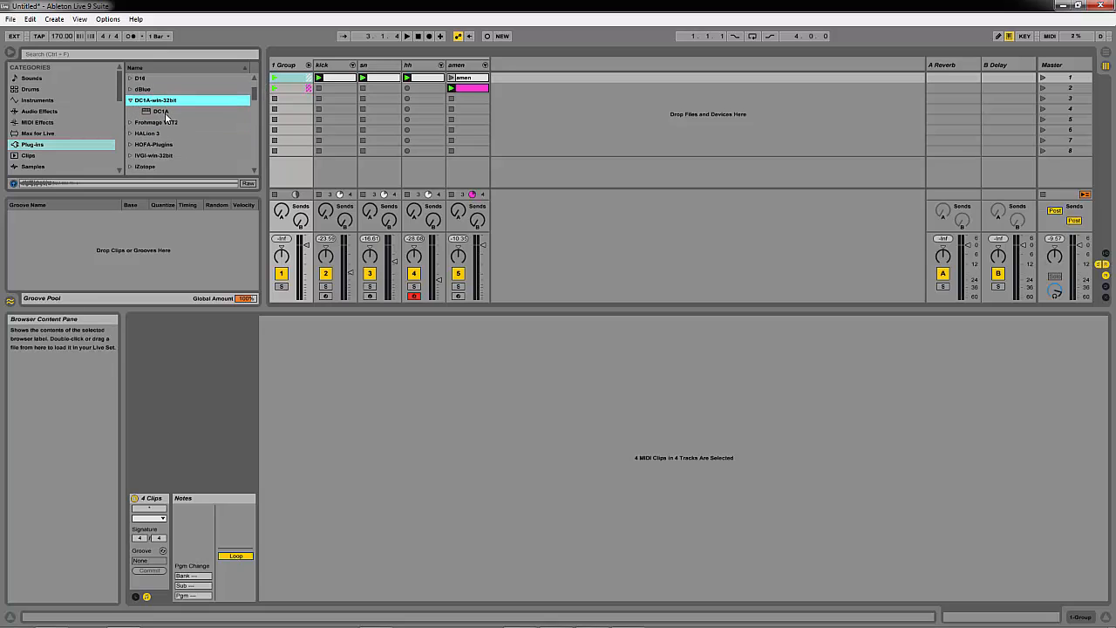
left_click(165, 112)
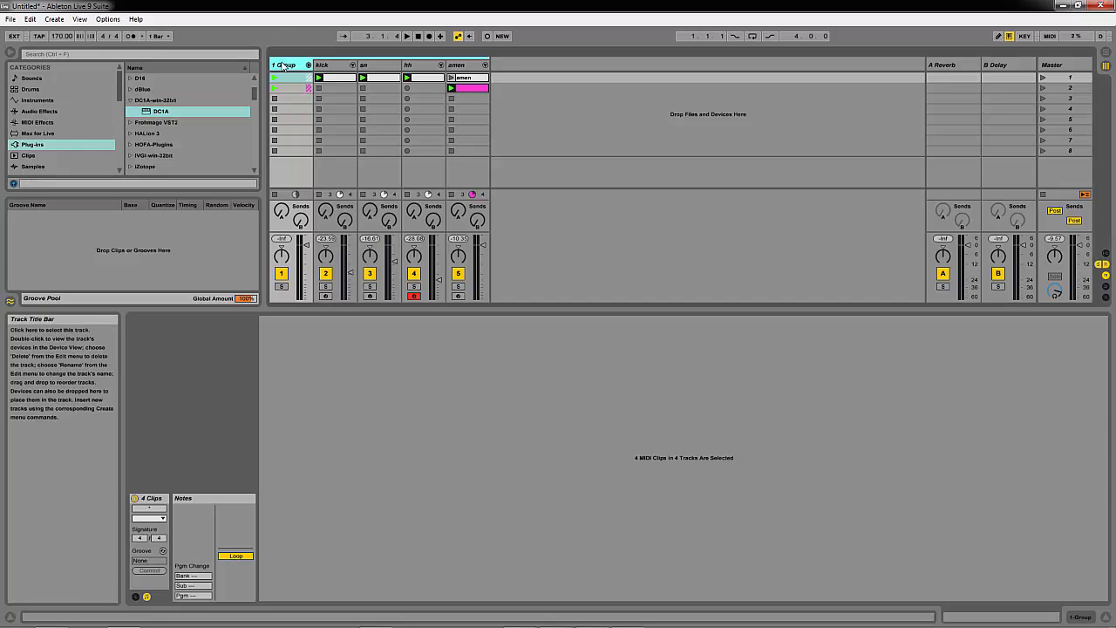
double_click(183, 115)
left_click_drag(160, 115, 202, 528)
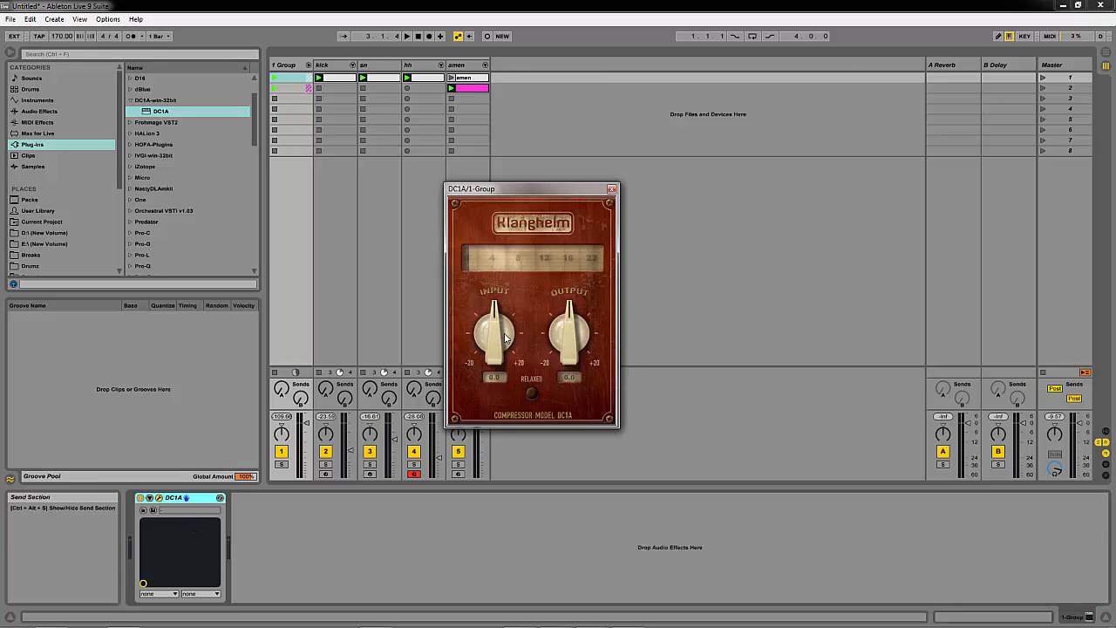
Raise the group's DC1A compressor input to about 8.7 while playing the drum loop
key("space")
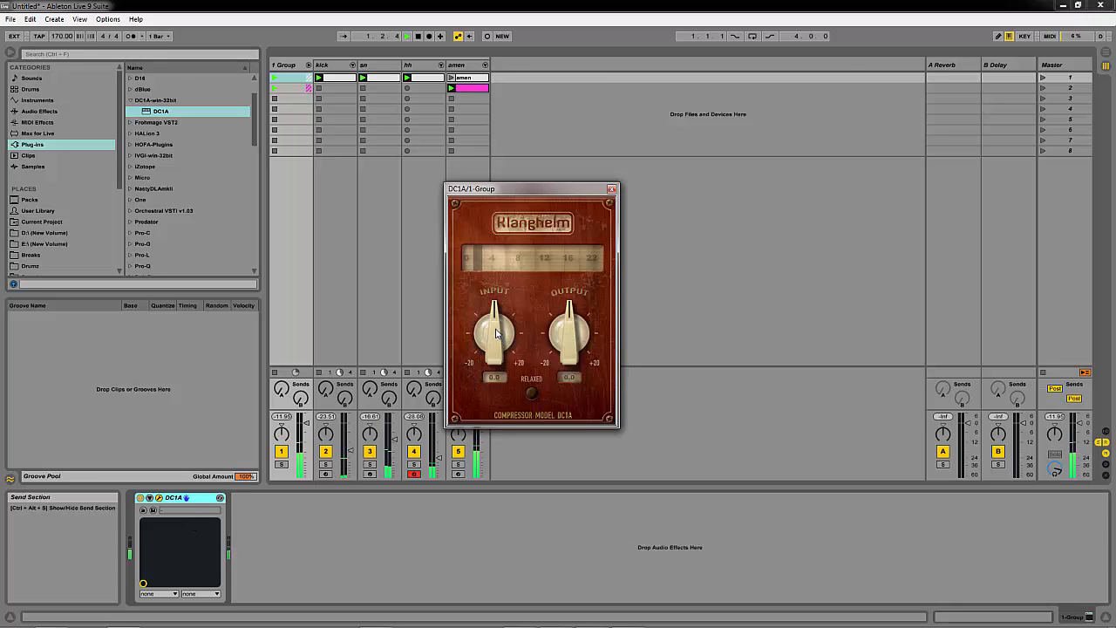
left_click_drag(500, 336, 473, 250)
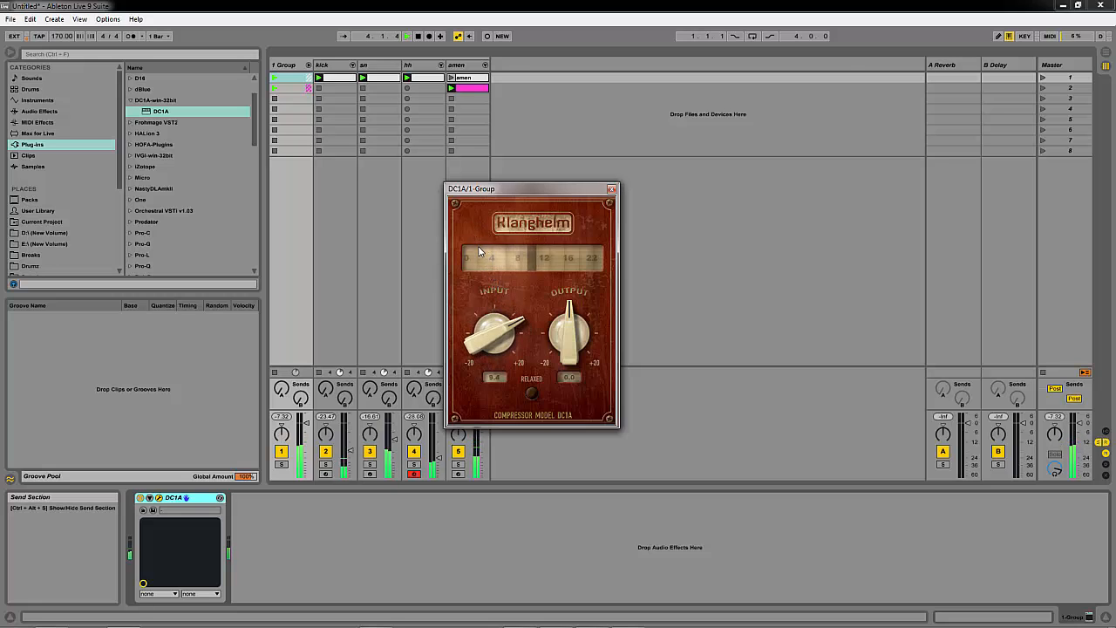
key("space")
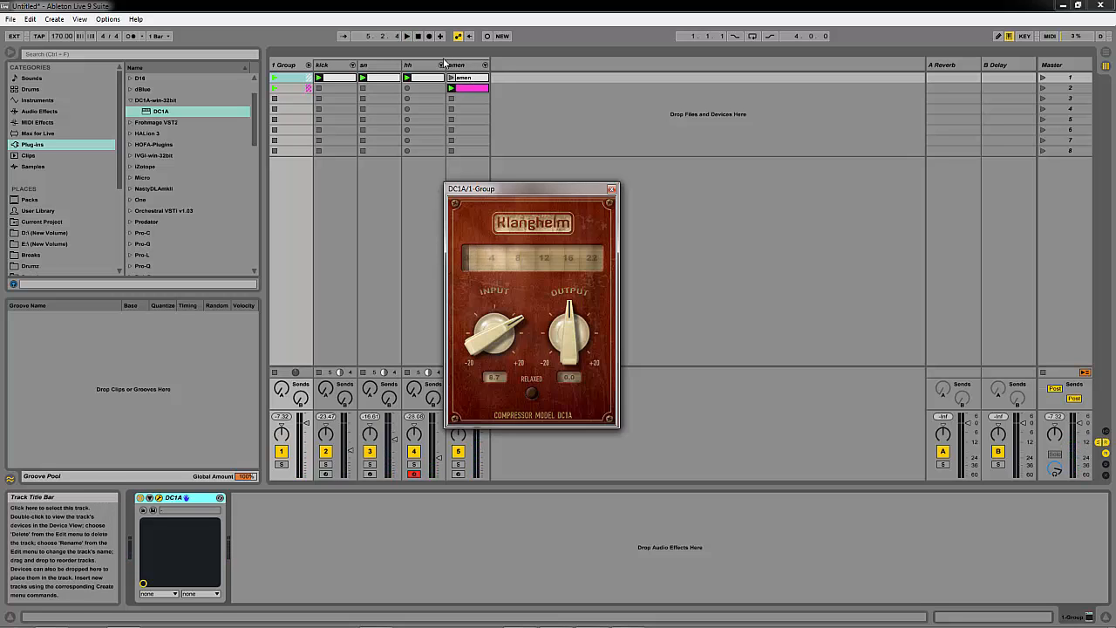
Insert the Reverb effect on the amen track after FabFilter Pro-Q, and move the Pro-Q window clear of the device controls
key("space")
left_click(468, 65)
key("space")
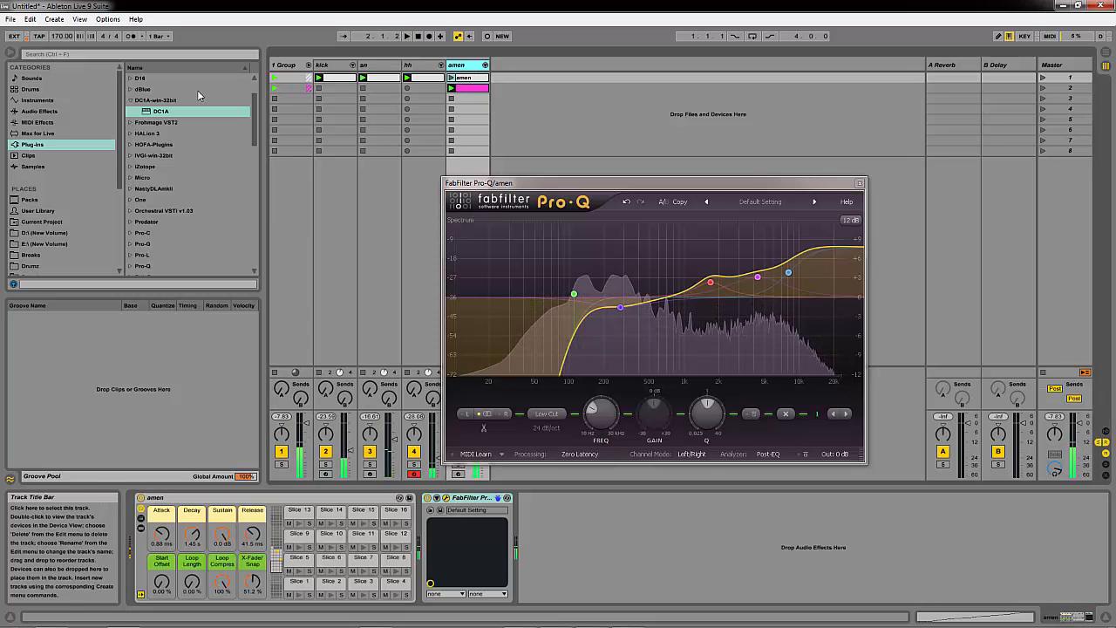
left_click(57, 113)
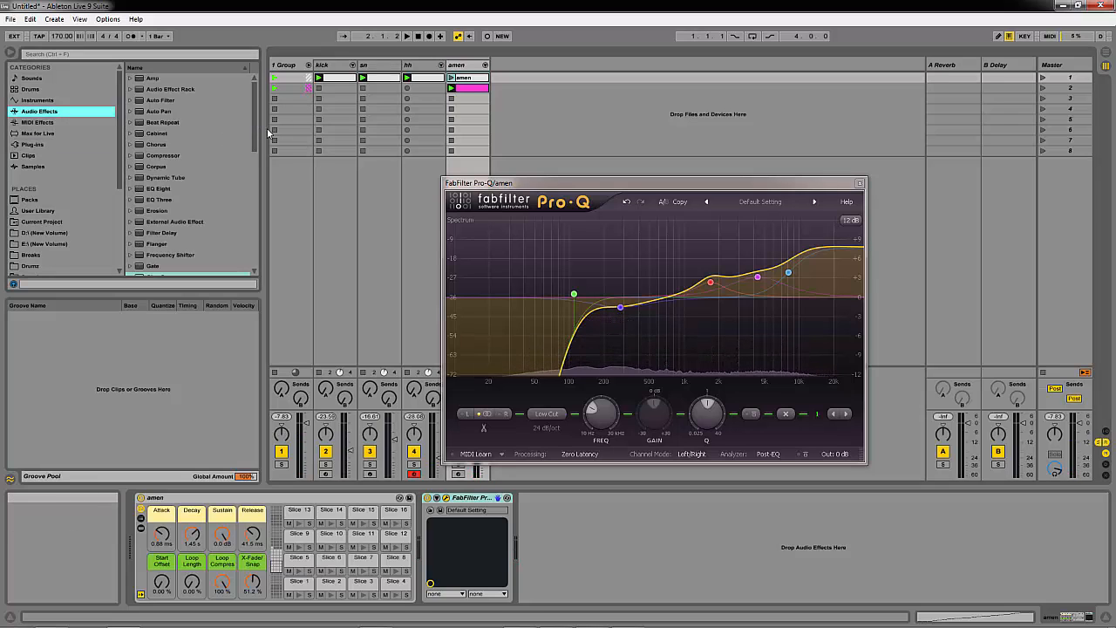
scroll(243, 197, "down", 7)
scroll(247, 202, "down", 3)
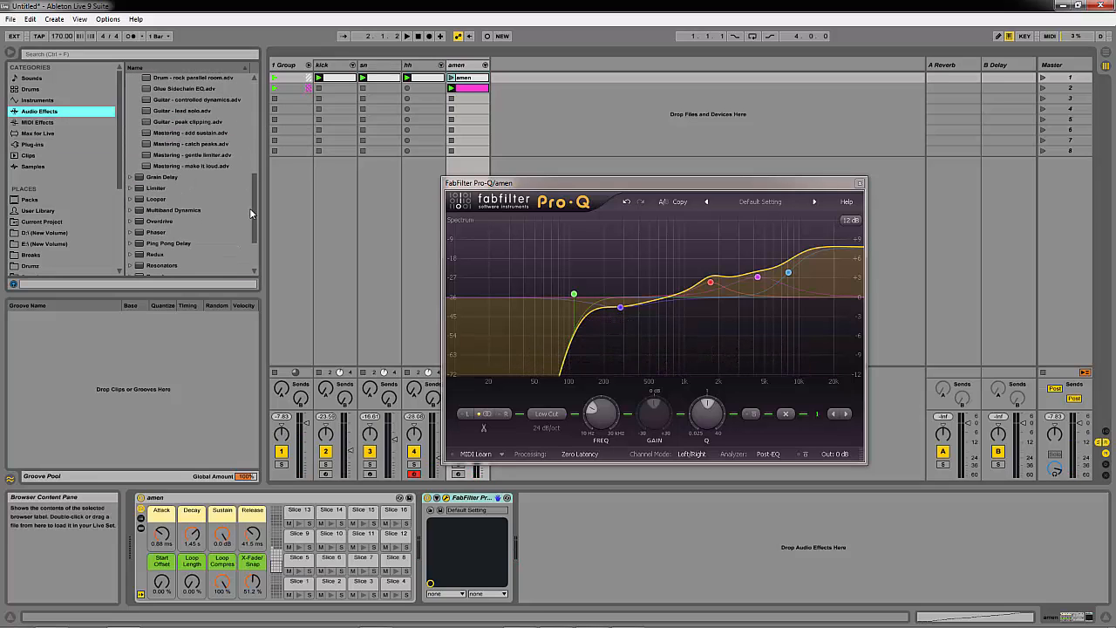
left_click_drag(251, 211, 253, 240)
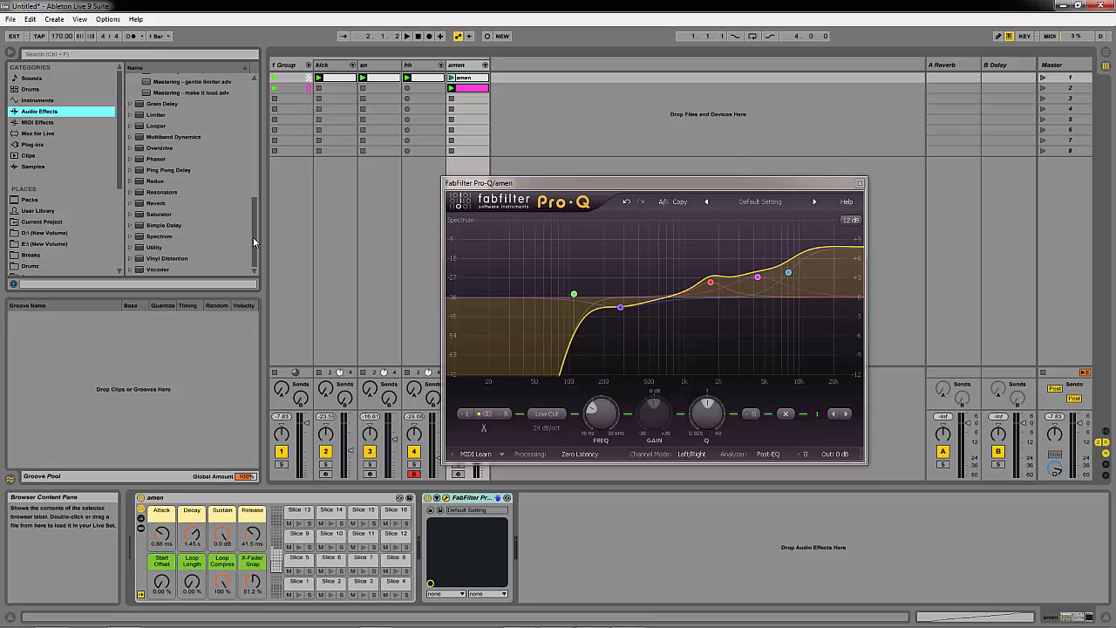
left_click(158, 204)
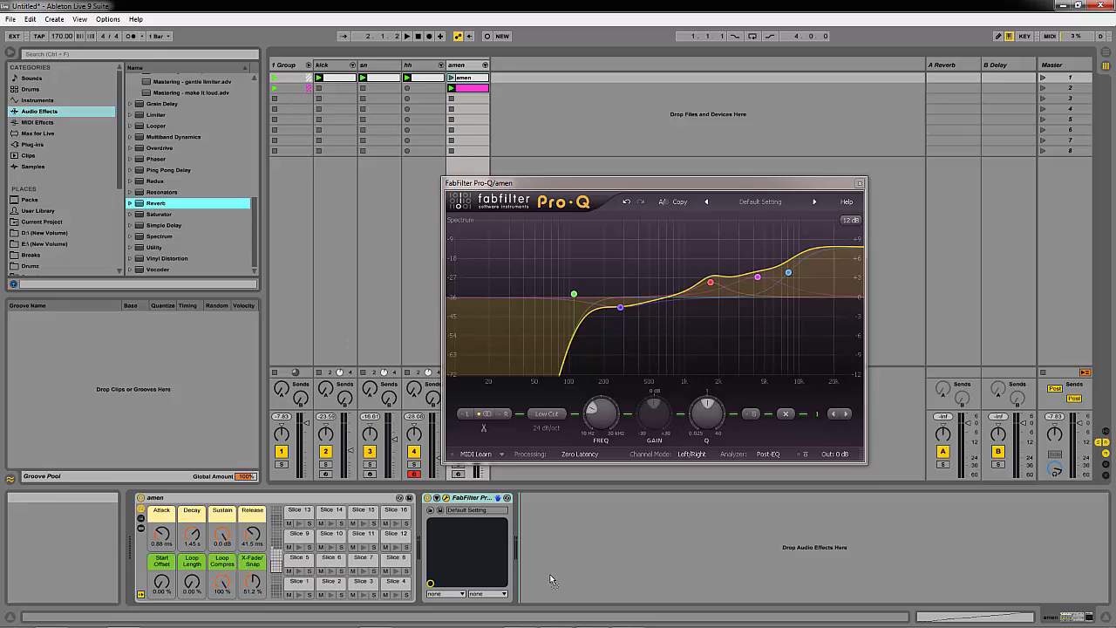
left_click_drag(551, 579, 554, 577)
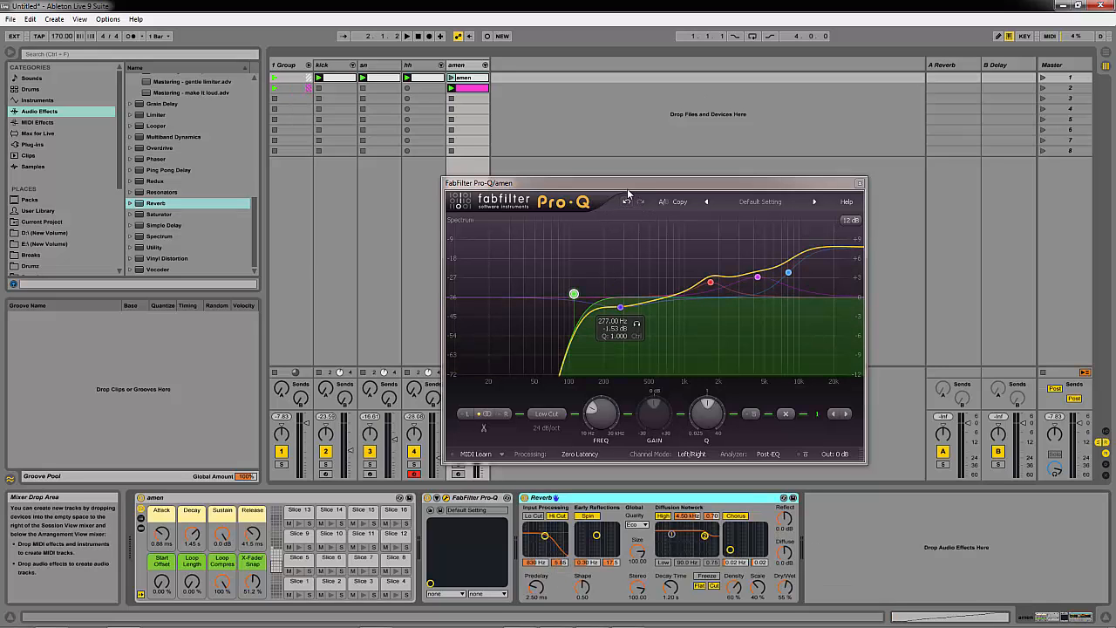
left_click_drag(628, 191, 660, 151)
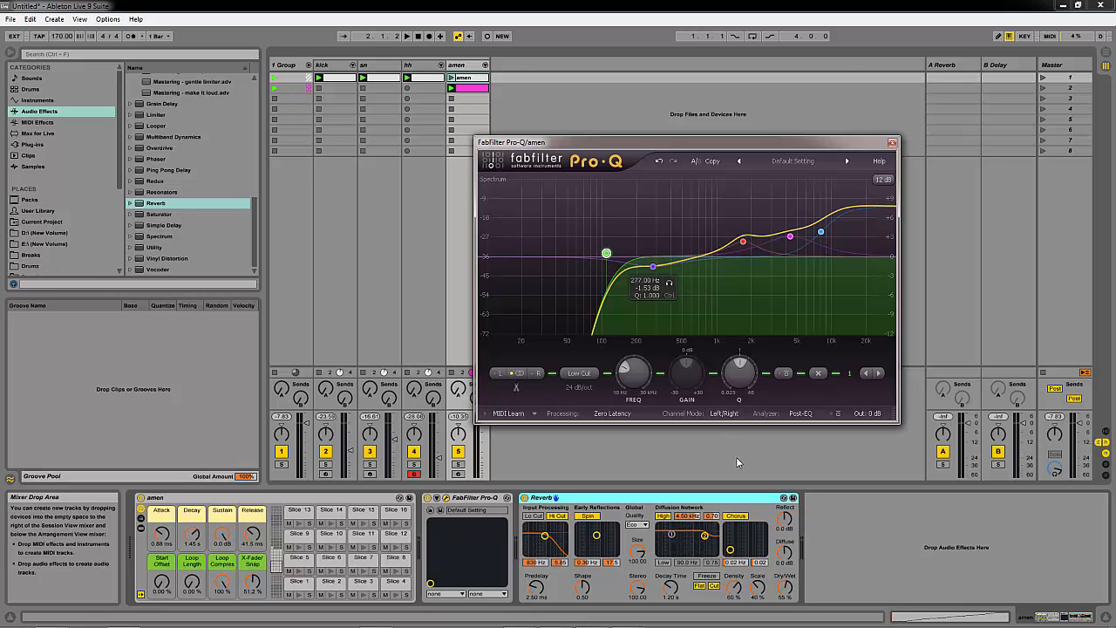
Set the amen Reverb's Dry/Wet to 17 % and enable its input low cut with a 1.19 kHz center frequency
key("space")
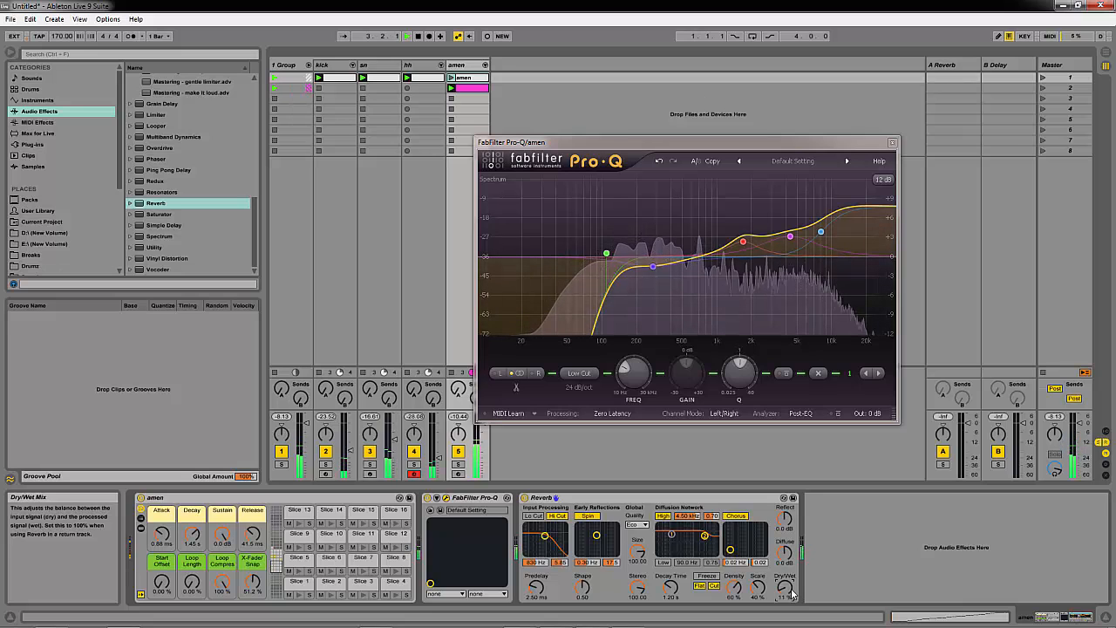
key("space")
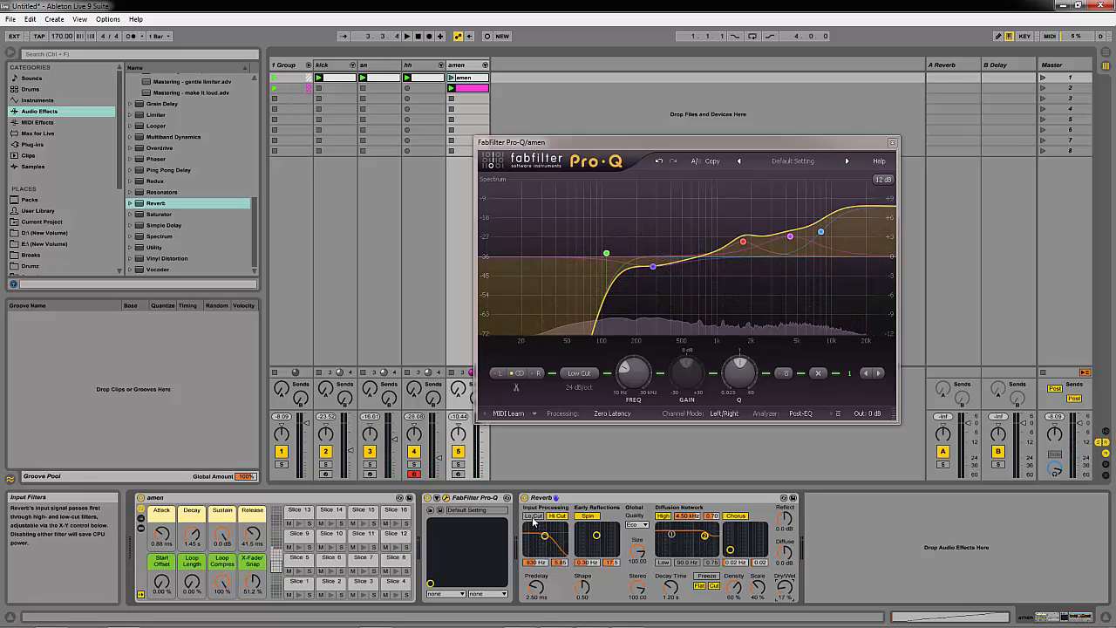
left_click(535, 516)
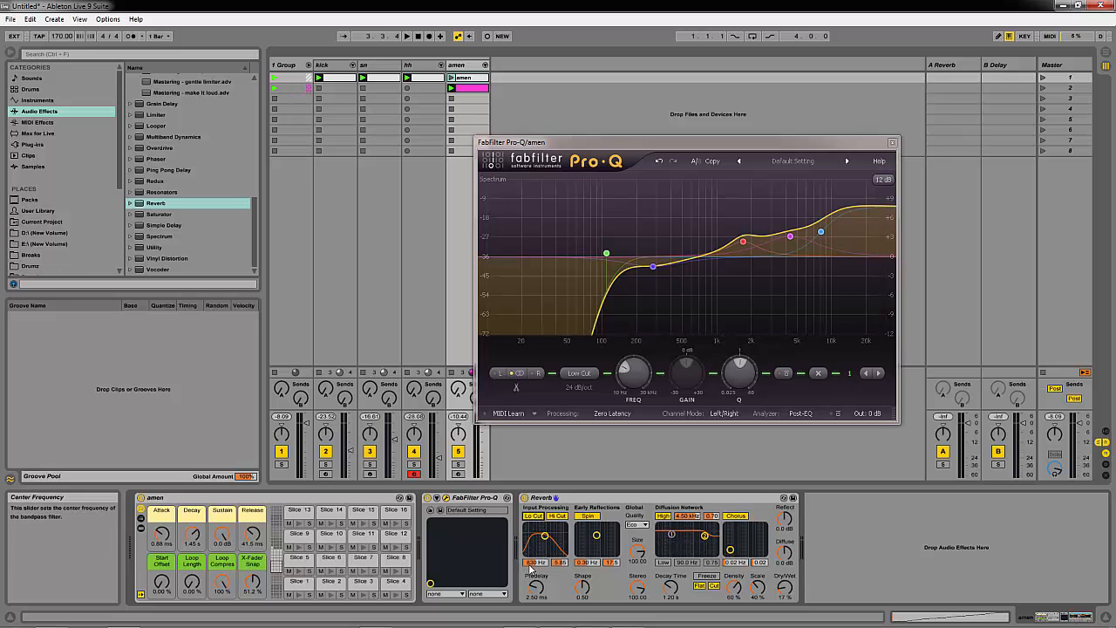
left_click_drag(532, 562, 531, 568)
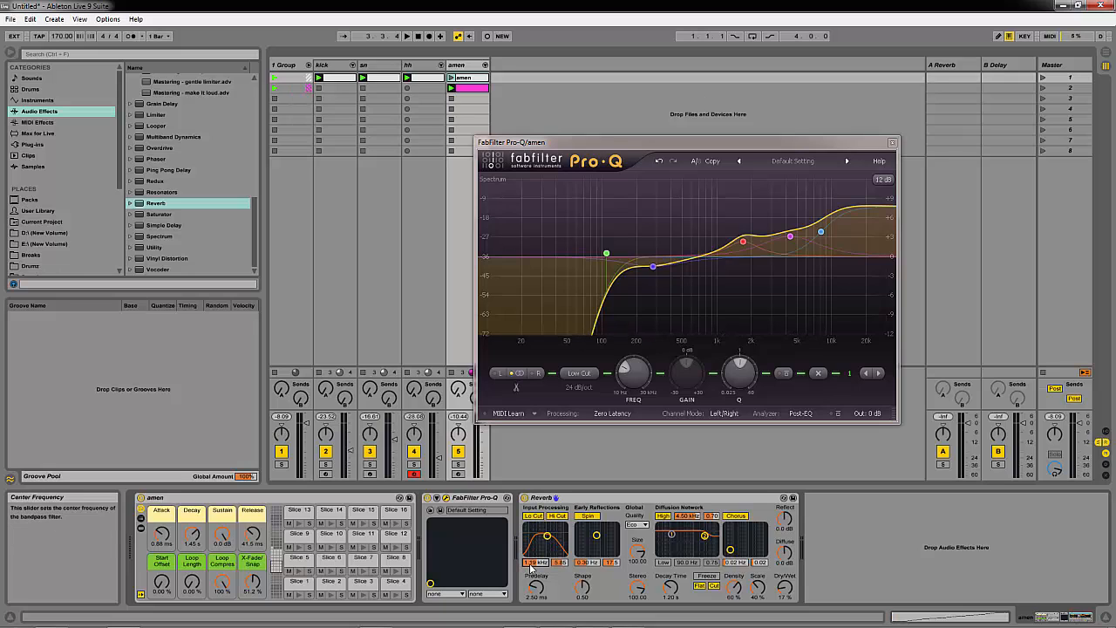
Enable the low shelf filter in the amen Reverb's diffusion network and reduce its gain to 0.20
left_click(664, 563)
left_click(664, 563)
left_click(665, 563)
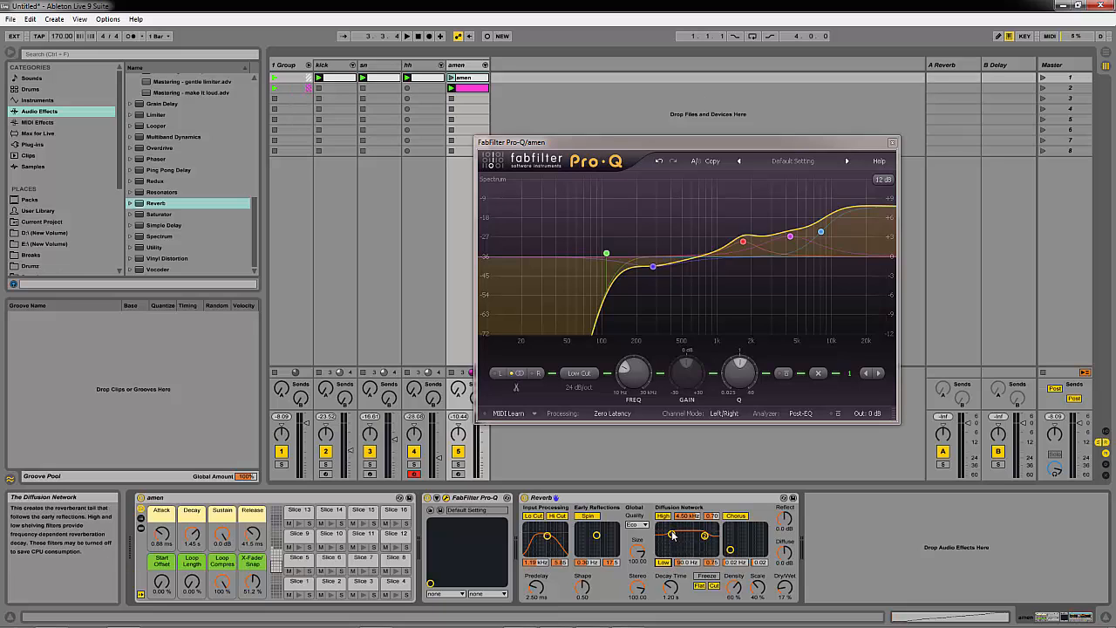
left_click_drag(671, 534, 662, 556)
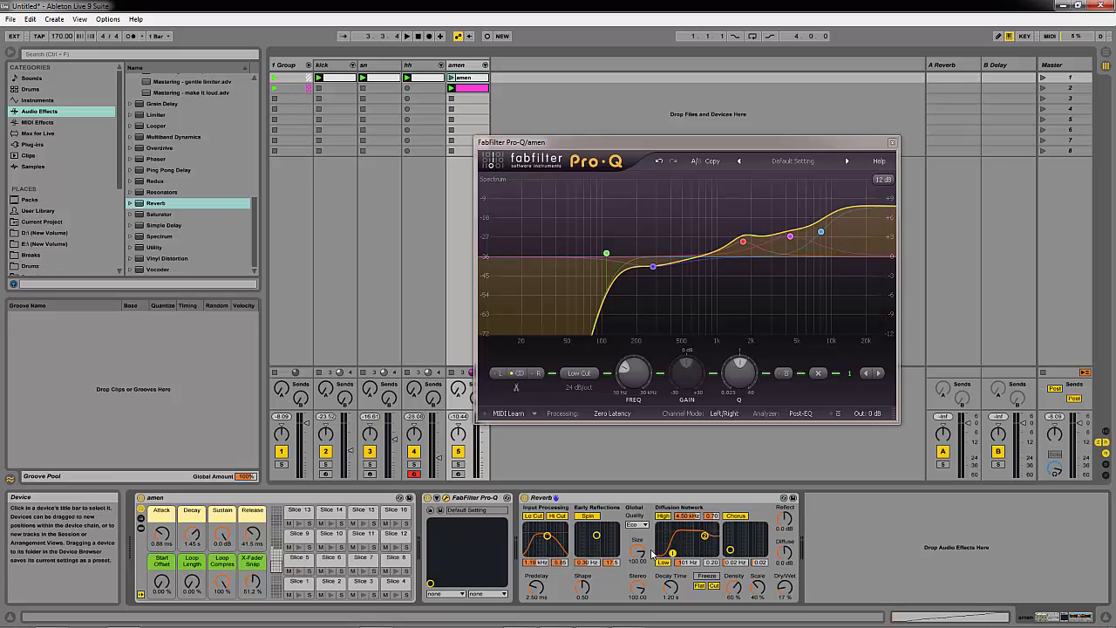
Set the amen Reverb's Predelay to 27.2 ms and Dry/Wet to 14 % during playback, then close the Pro-Q window
key("space")
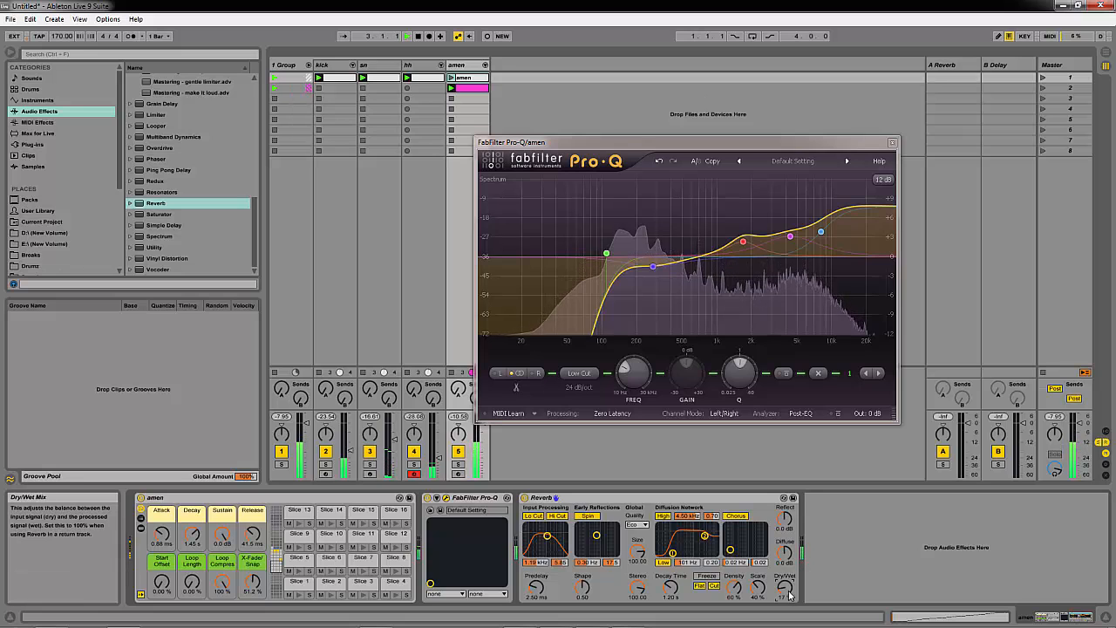
left_click_drag(787, 589, 789, 592)
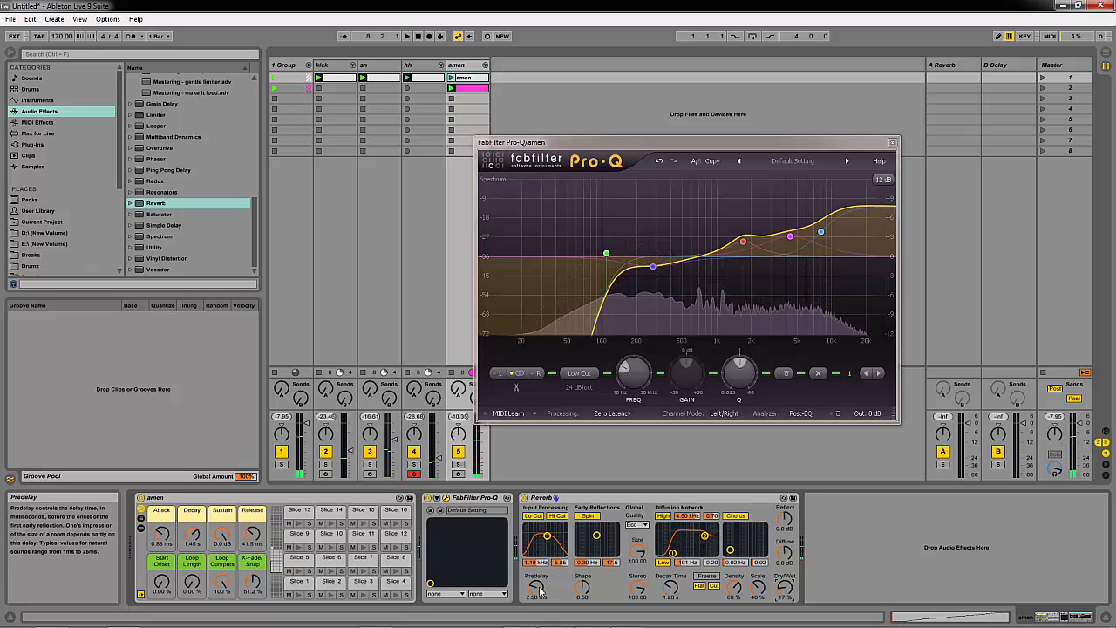
left_click_drag(538, 590, 539, 587)
key("space")
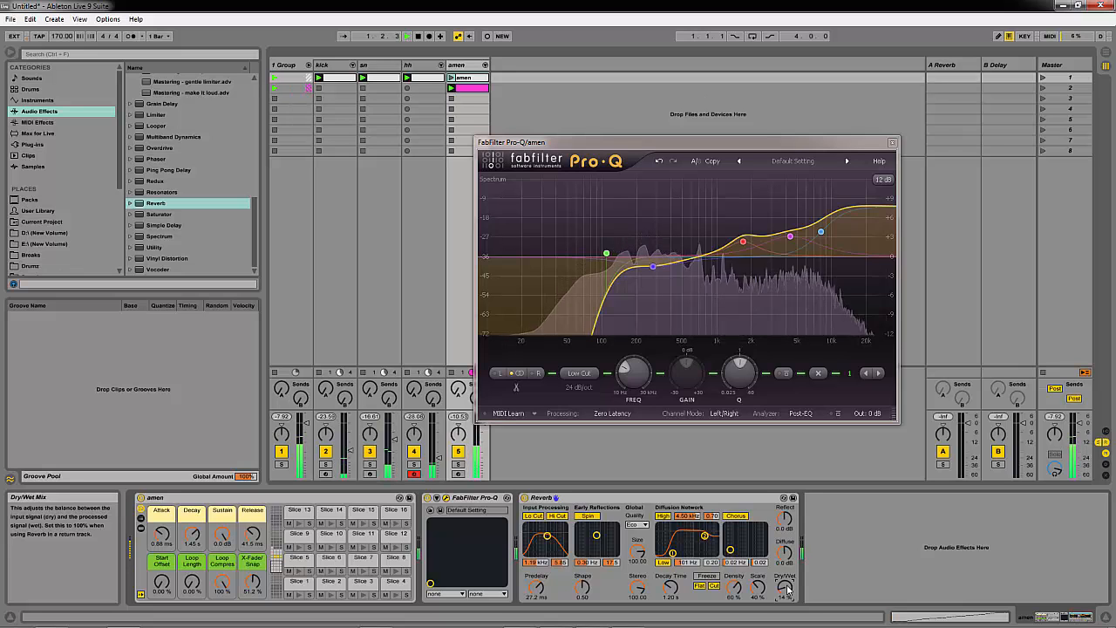
left_click(892, 143)
key("space")
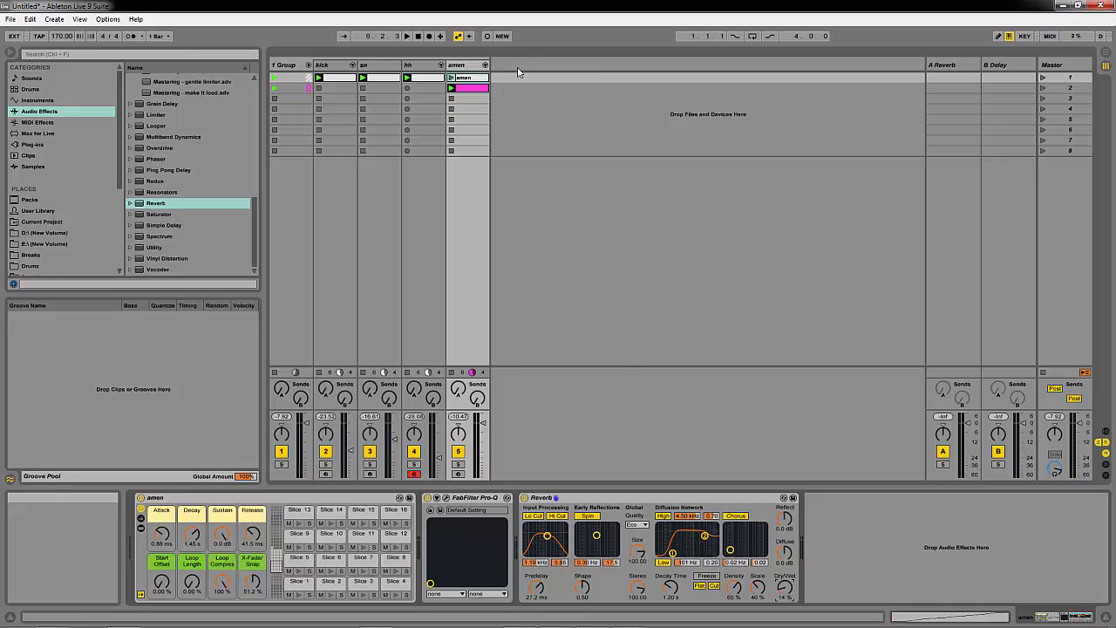
Insert an audio track after the amen track and set its Audio From input to 1-Group
right_click(518, 72)
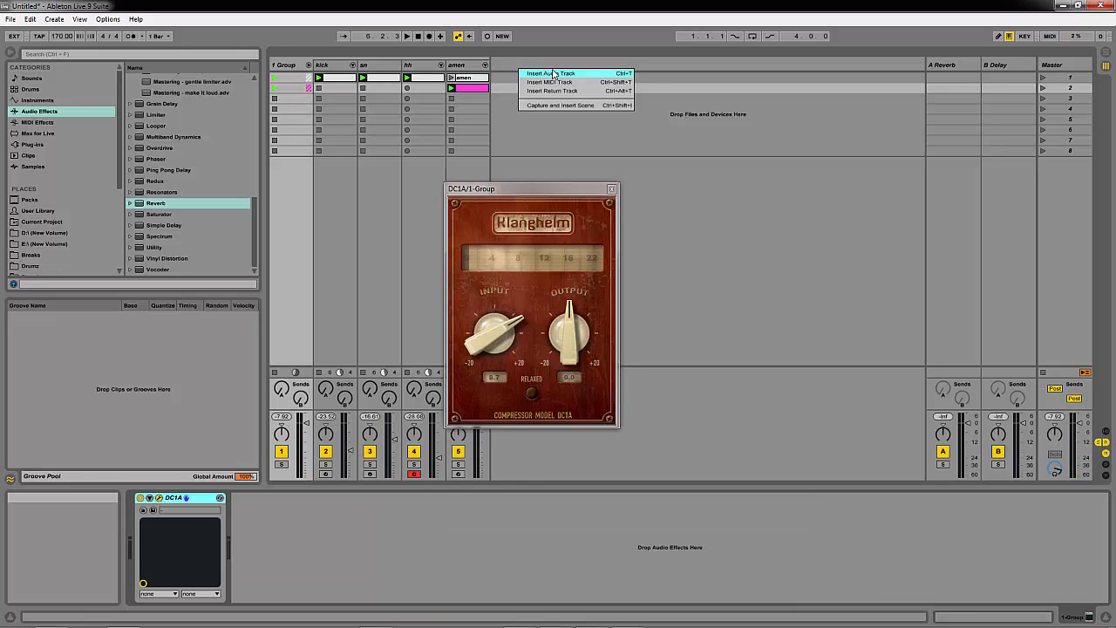
left_click(553, 76)
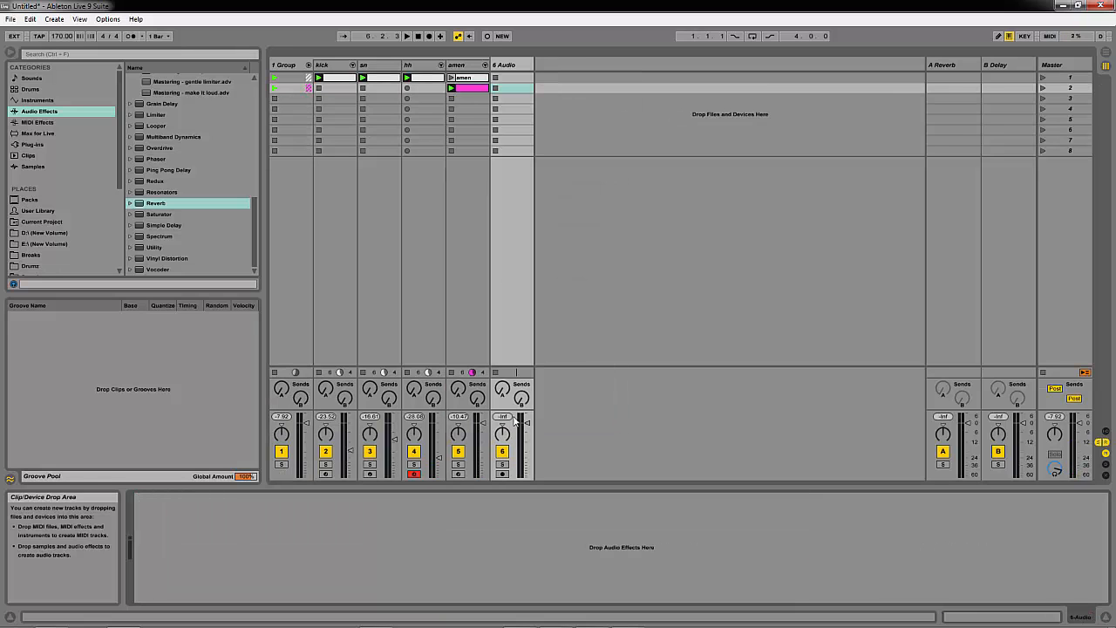
left_click(1106, 431)
left_click(526, 323)
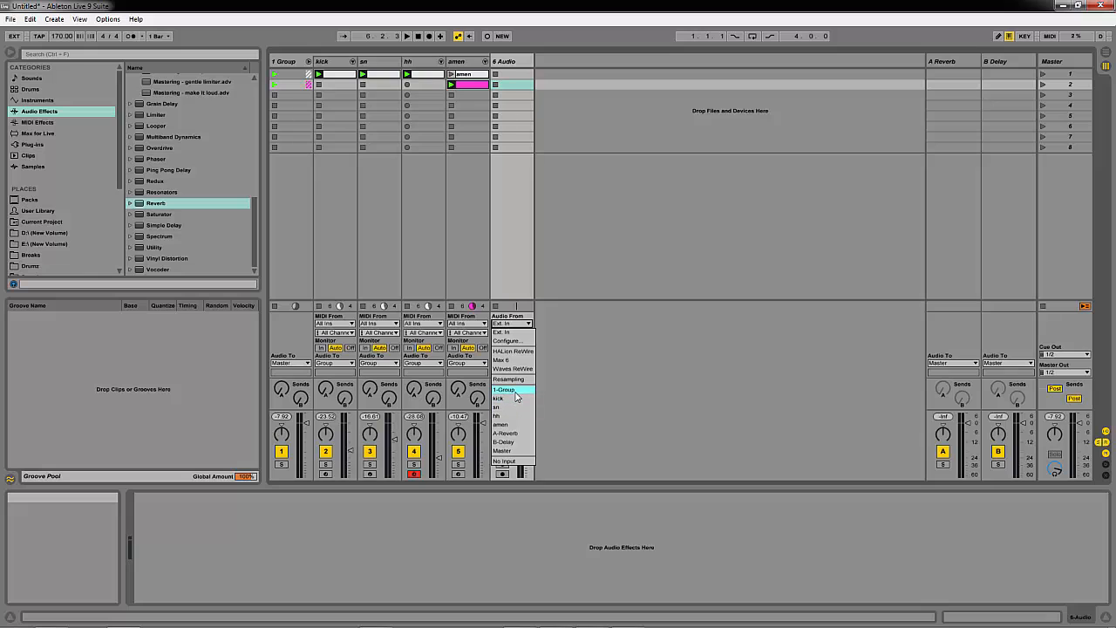
left_click(513, 394)
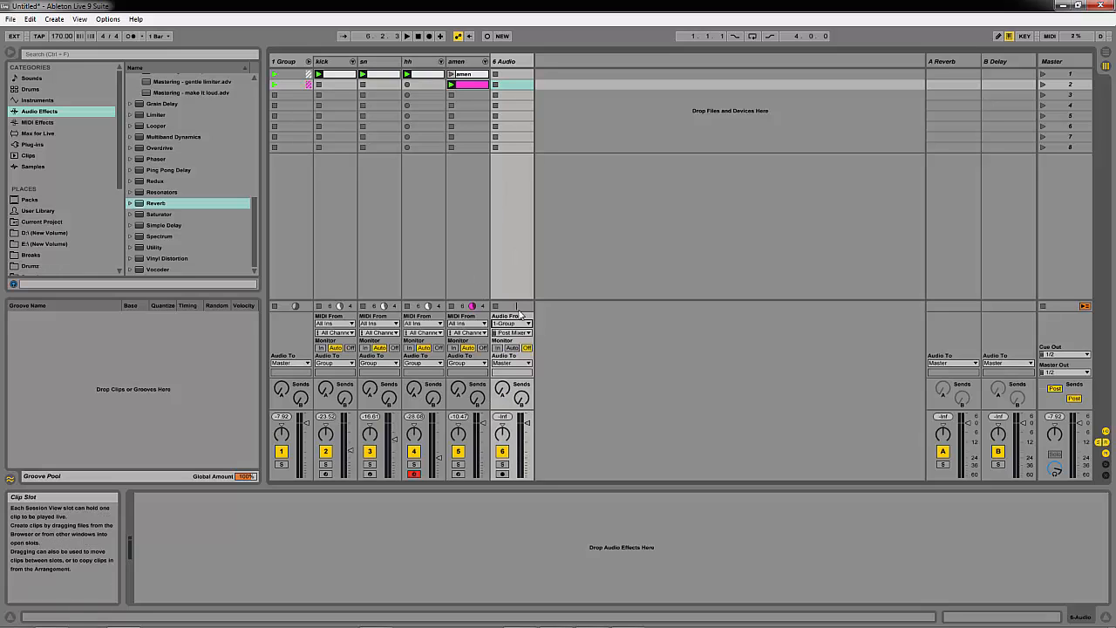
Arm the new audio track, record the drum group into its first clip slot, and open the recorded clip
left_click(502, 474)
left_click(495, 75)
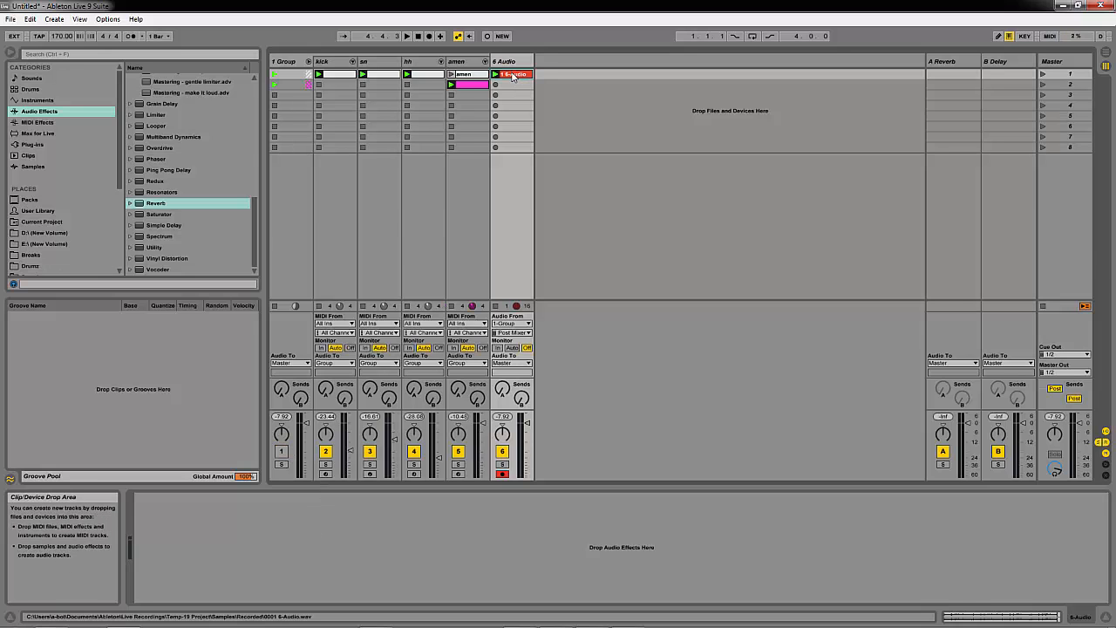
double_click(513, 74)
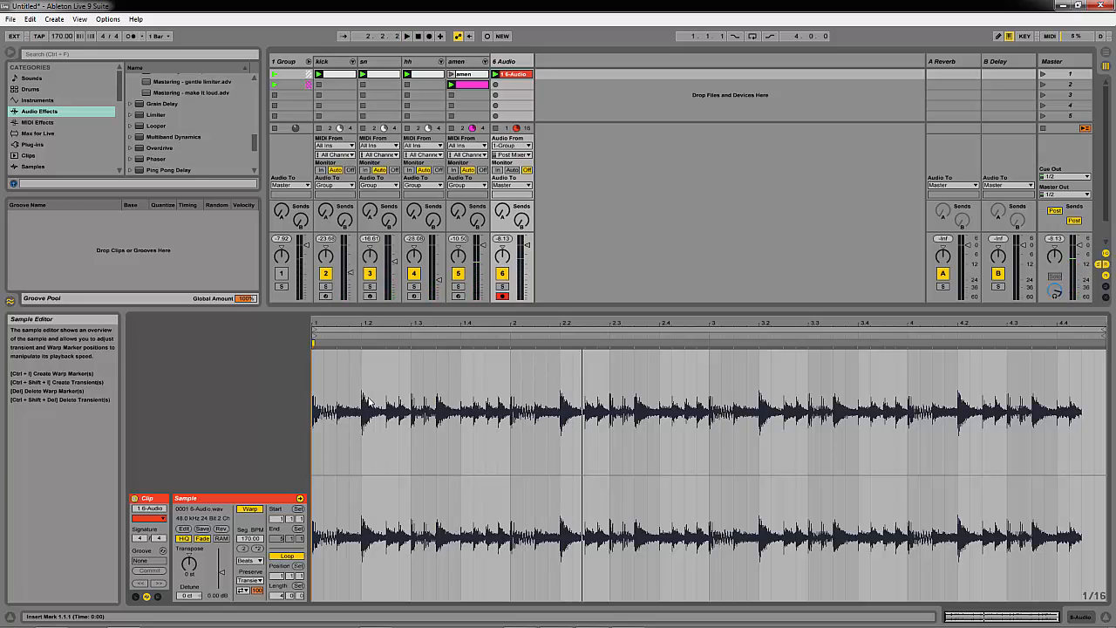
Place warp markers on the recorded clip's drum hits at 1.1.3, 1.2, 1.2.3, 1.2.4 and 1.3
double_click(334, 438)
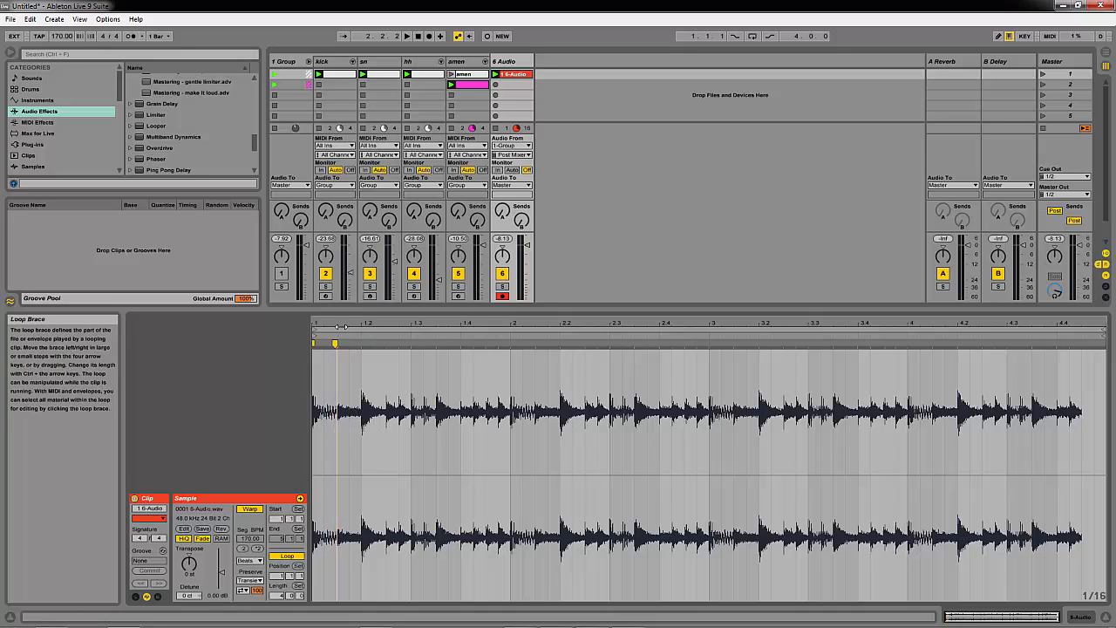
left_click_drag(340, 326, 339, 357)
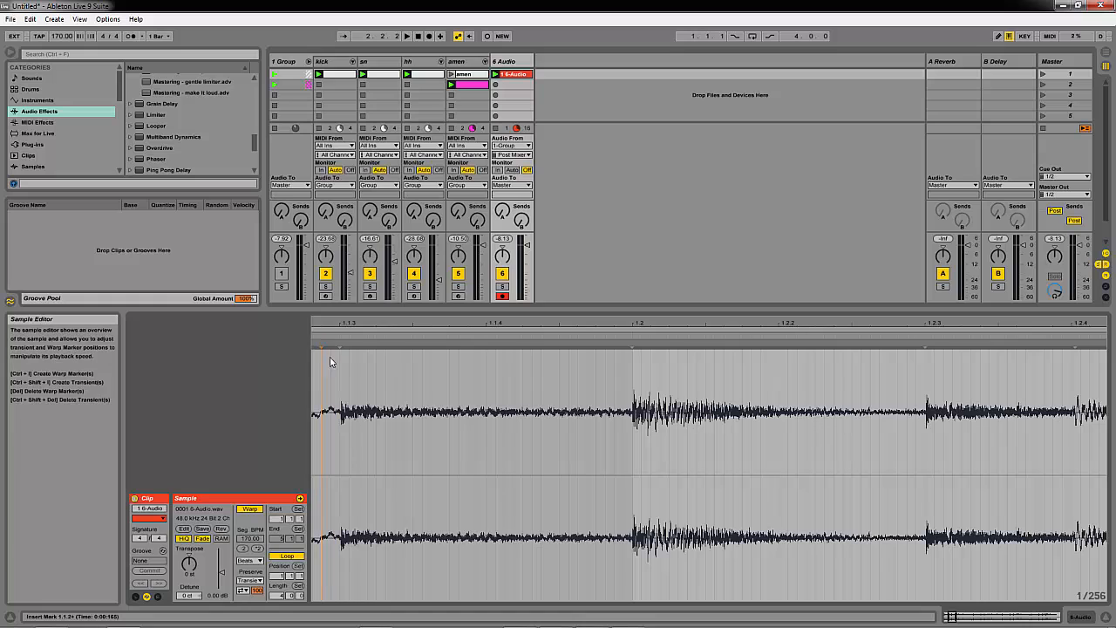
double_click(340, 362)
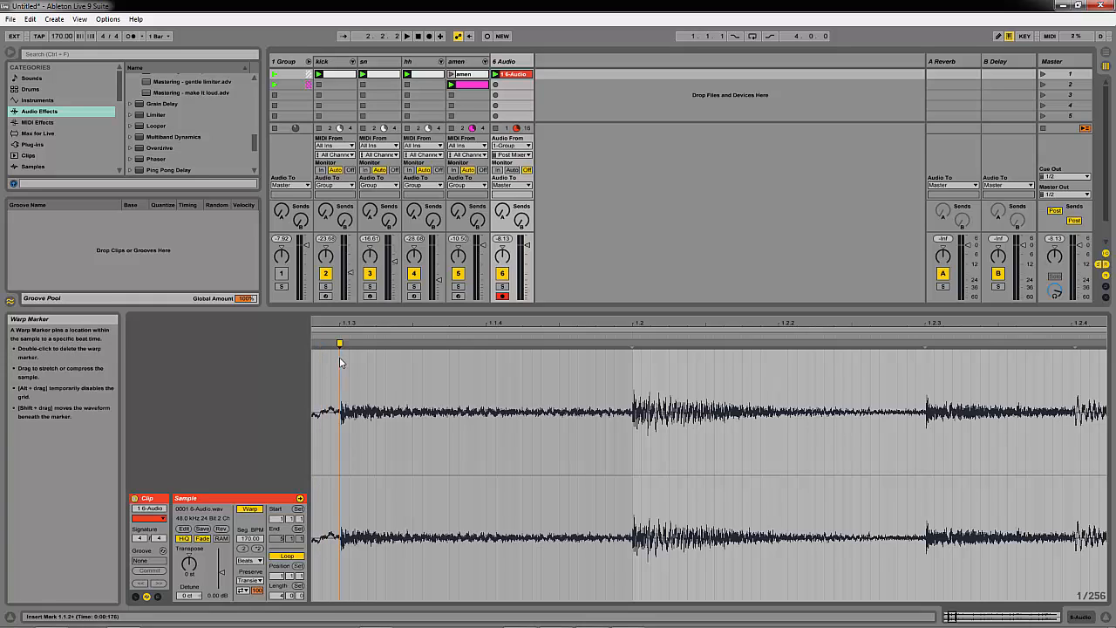
double_click(632, 363)
double_click(924, 373)
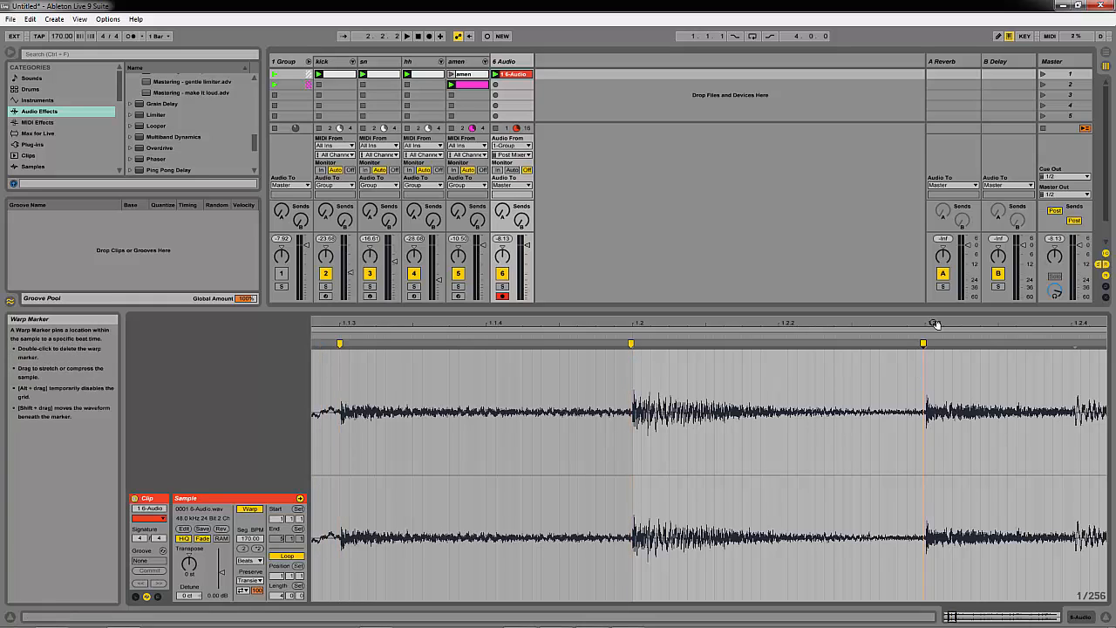
left_click_drag(927, 326, 935, 327)
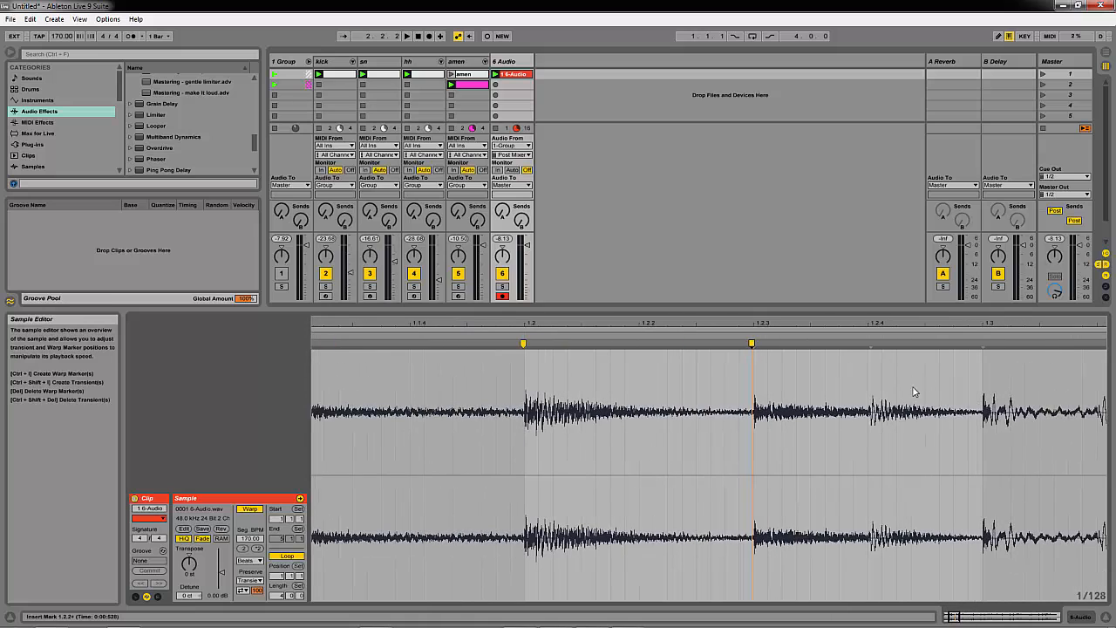
double_click(870, 417)
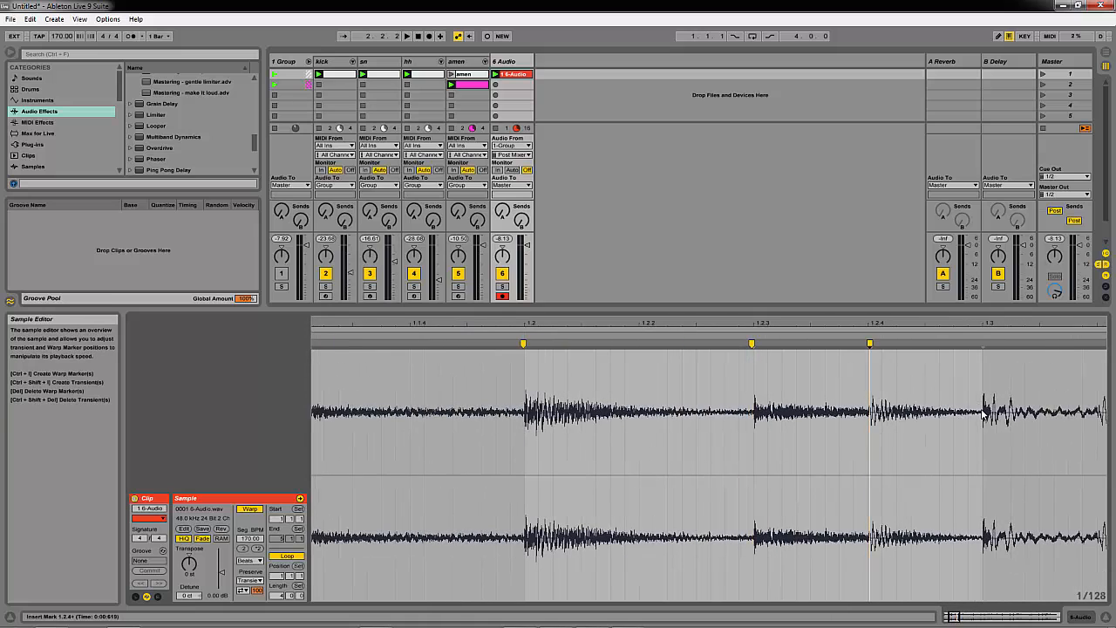
left_click_drag(971, 323, 970, 327)
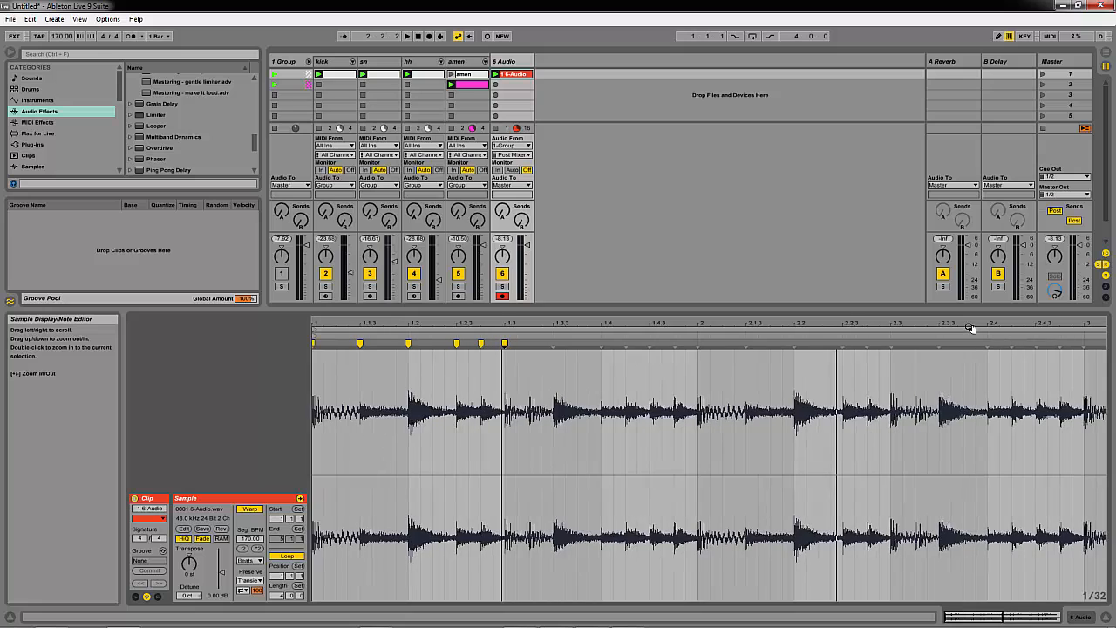
Place warp markers on the recorded clip's hits at 1.3.2, 1.3.3, 1.4 and 1.4.2
left_click_drag(543, 322, 524, 434)
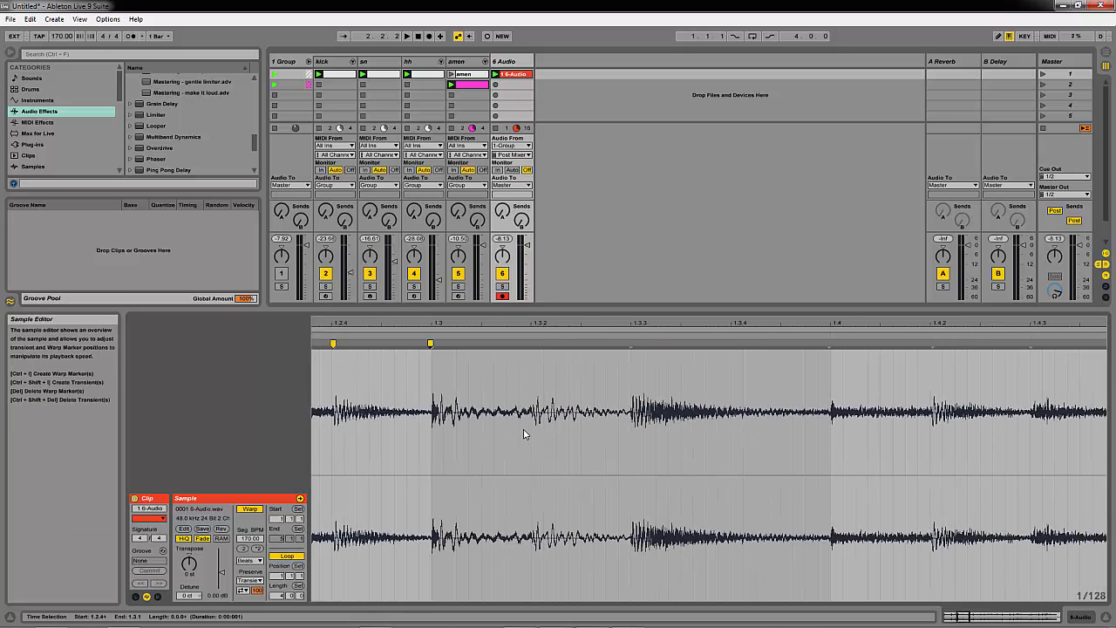
double_click(529, 429)
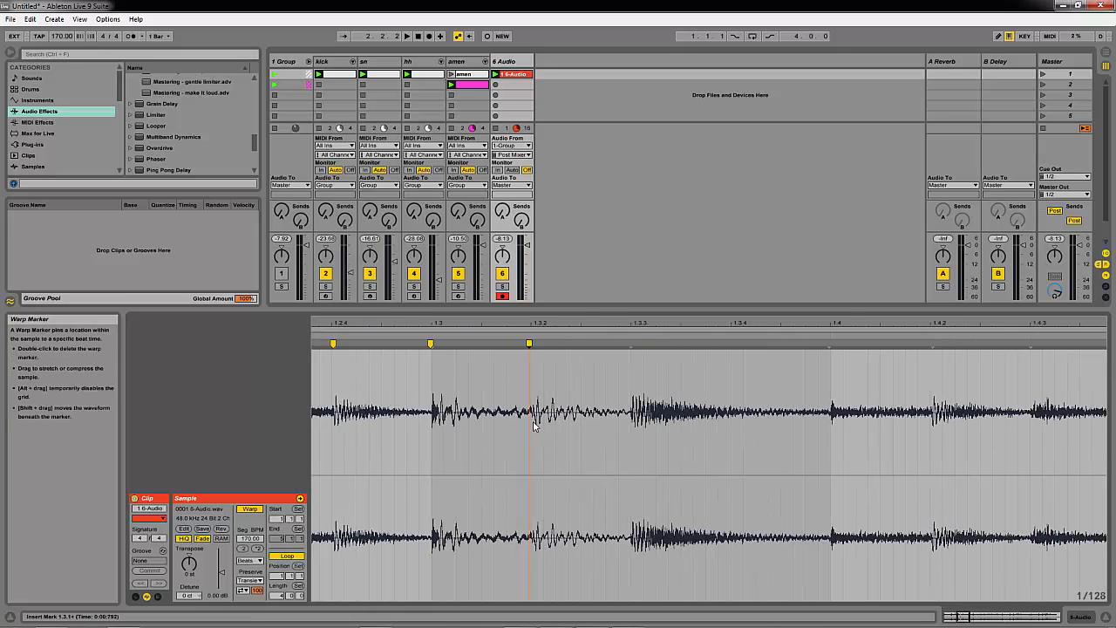
double_click(629, 425)
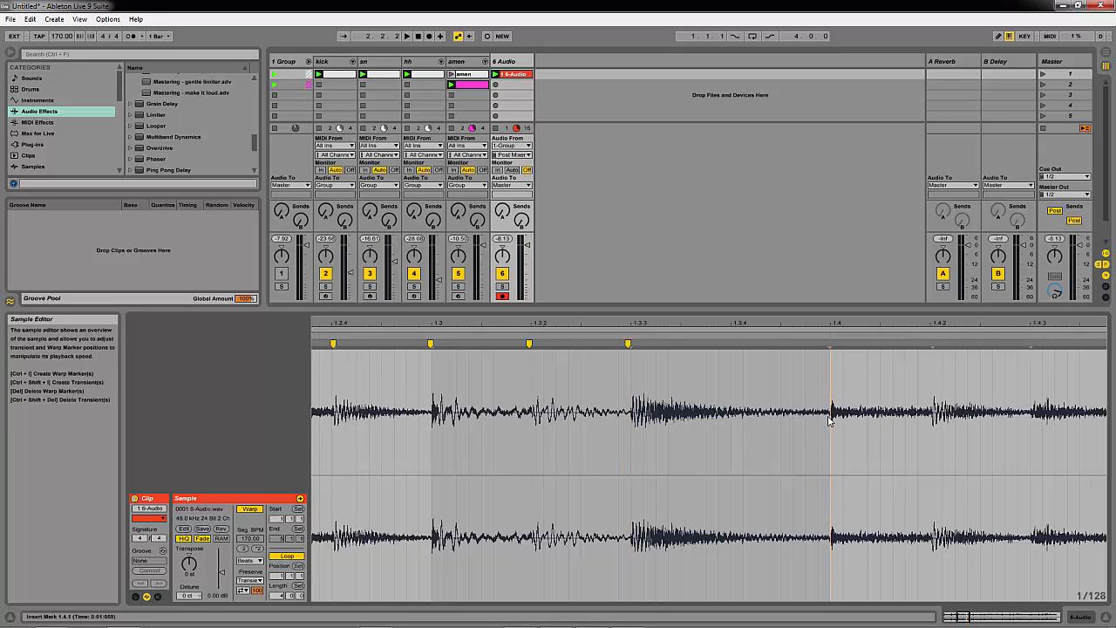
double_click(829, 420)
double_click(930, 426)
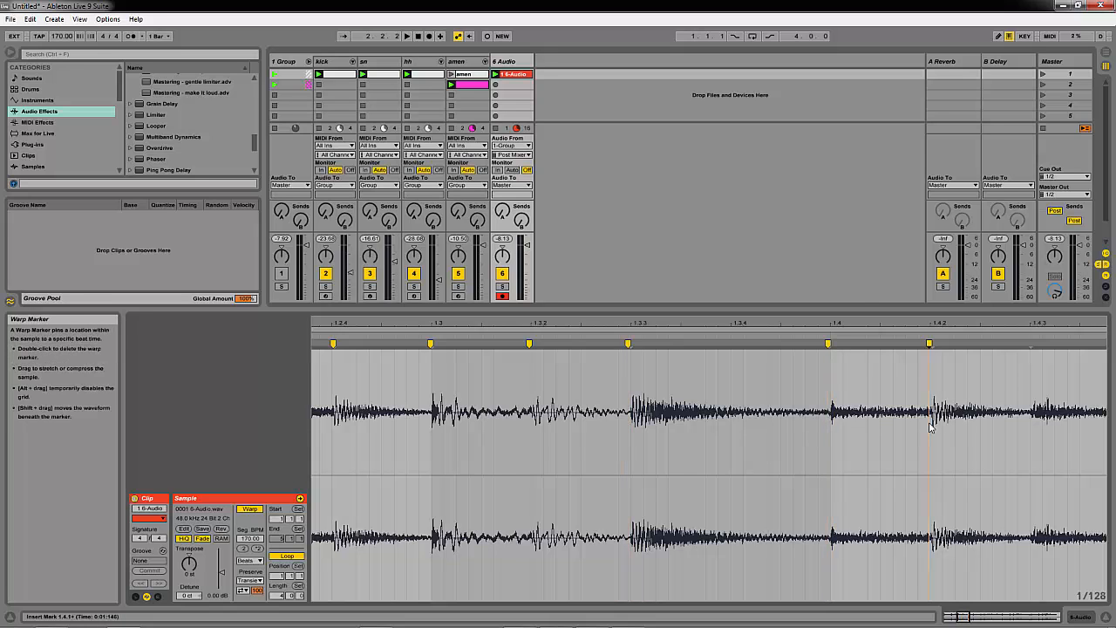
left_click_drag(884, 324, 884, 324)
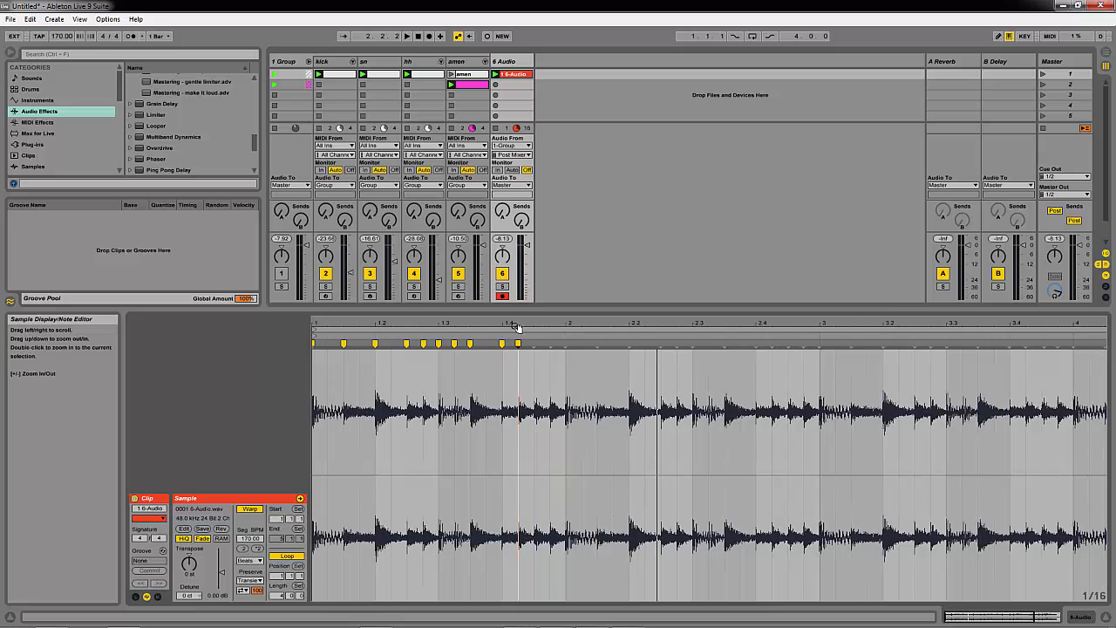
Add warp markers at 1.4.3, 1.4.4 and the start of bar 2, aligning the last one precisely with its transient
left_click_drag(517, 321, 578, 413)
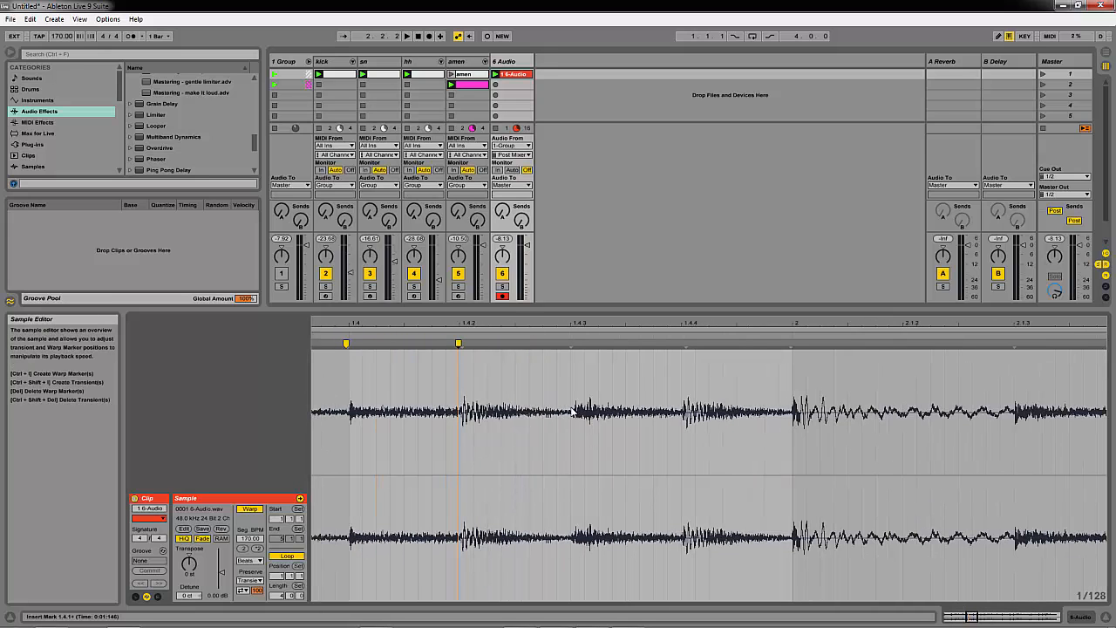
double_click(681, 428)
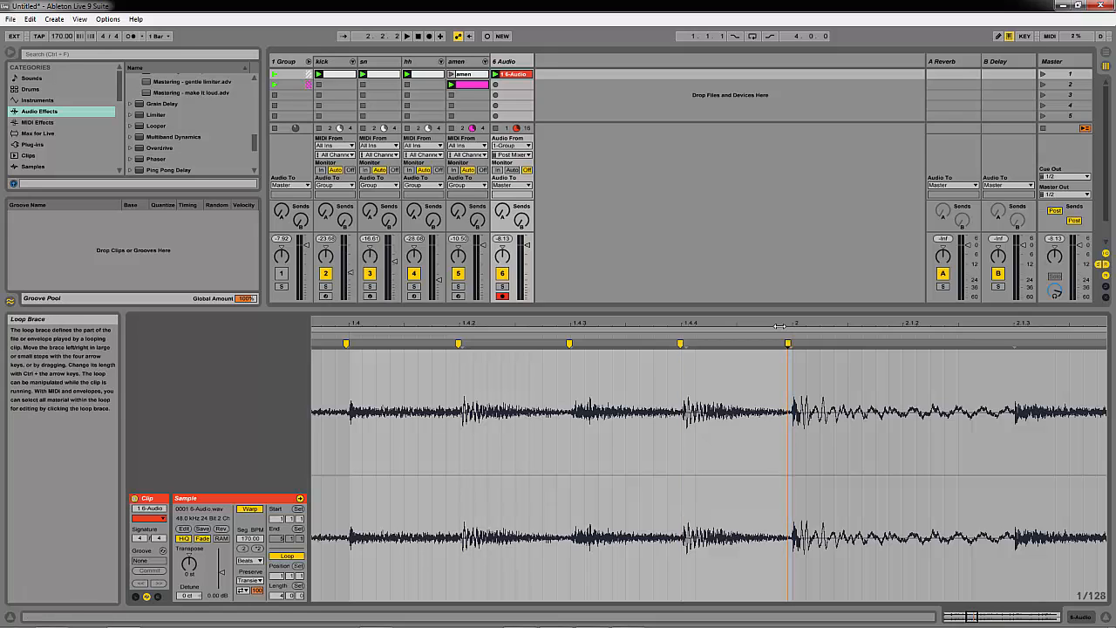
left_click_drag(783, 324, 851, 415)
double_click(819, 342)
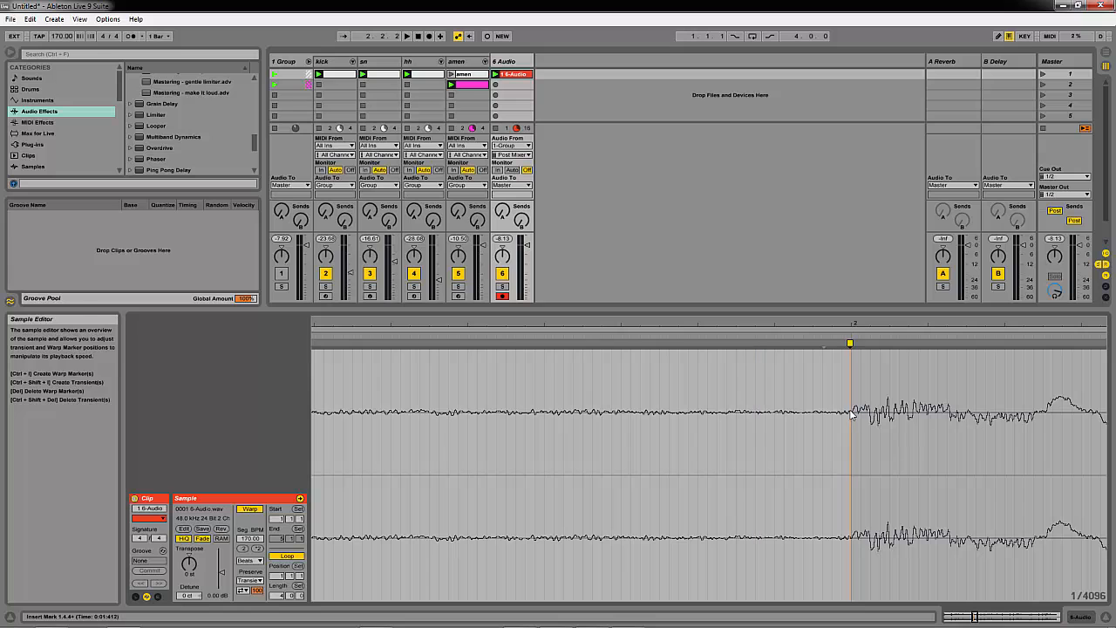
mouse_move(805, 319)
left_mouse_down()
mouse_move(805, 306)
mouse_move(804, 322)
left_mouse_up()
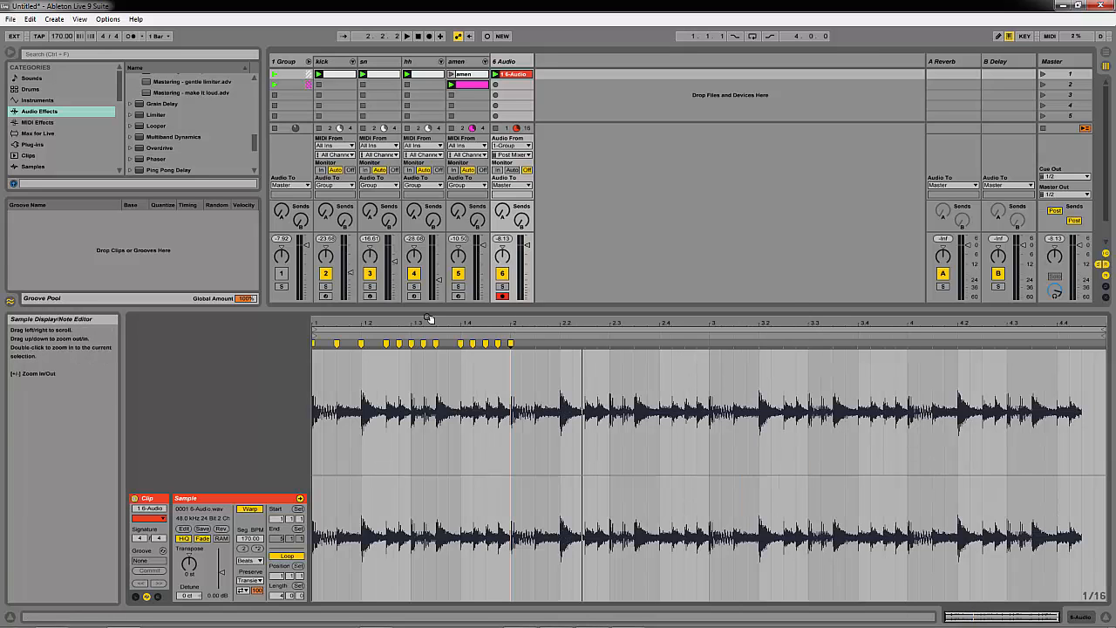
Slice the recorded clip to a new MIDI track, one slice per Warp Marker with the Built-in preset
left_click_drag(414, 326, 427, 381)
right_click(410, 395)
left_click(447, 165)
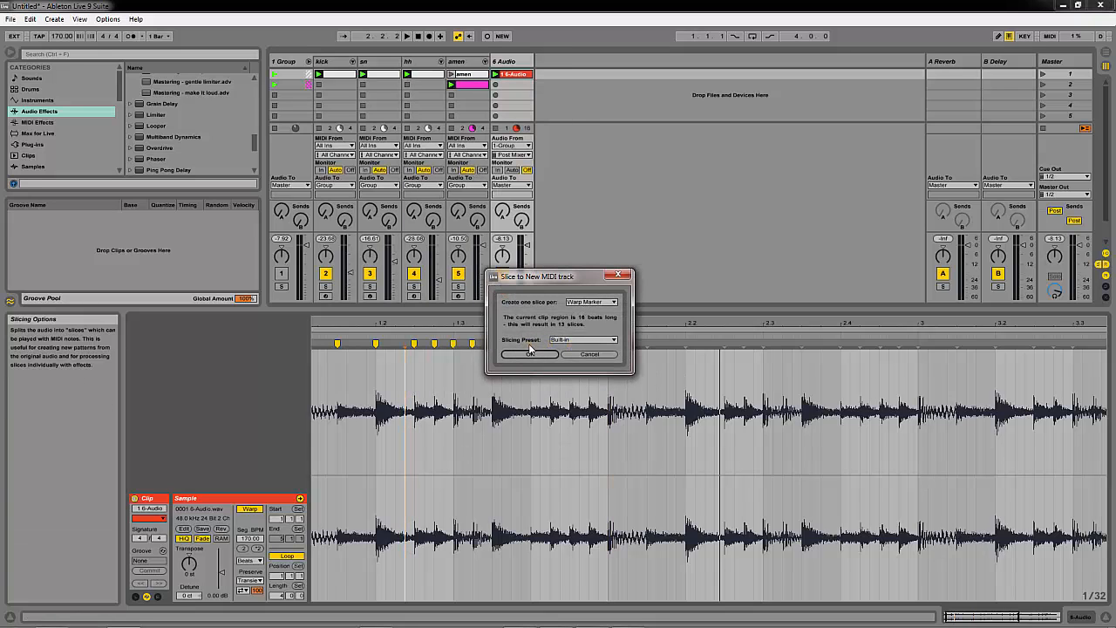
left_click(530, 354)
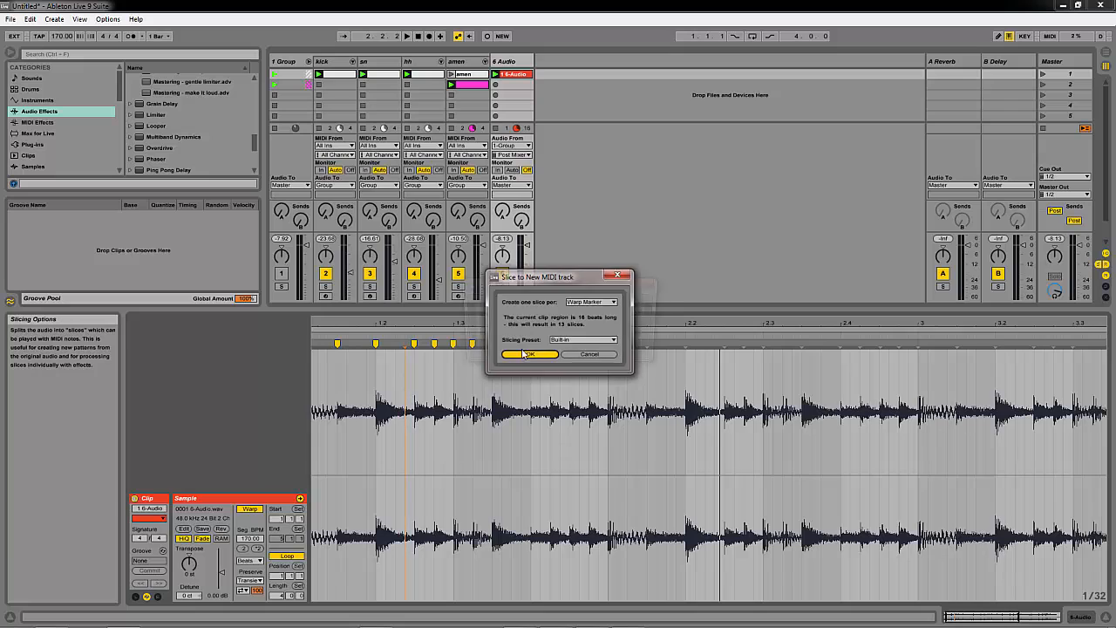
Set the sliced MIDI clip's loop length to 2 bars, and shift Slices 3–12 one beat later to fit a duplicate of the Slice 1–2 notes
double_click(555, 77)
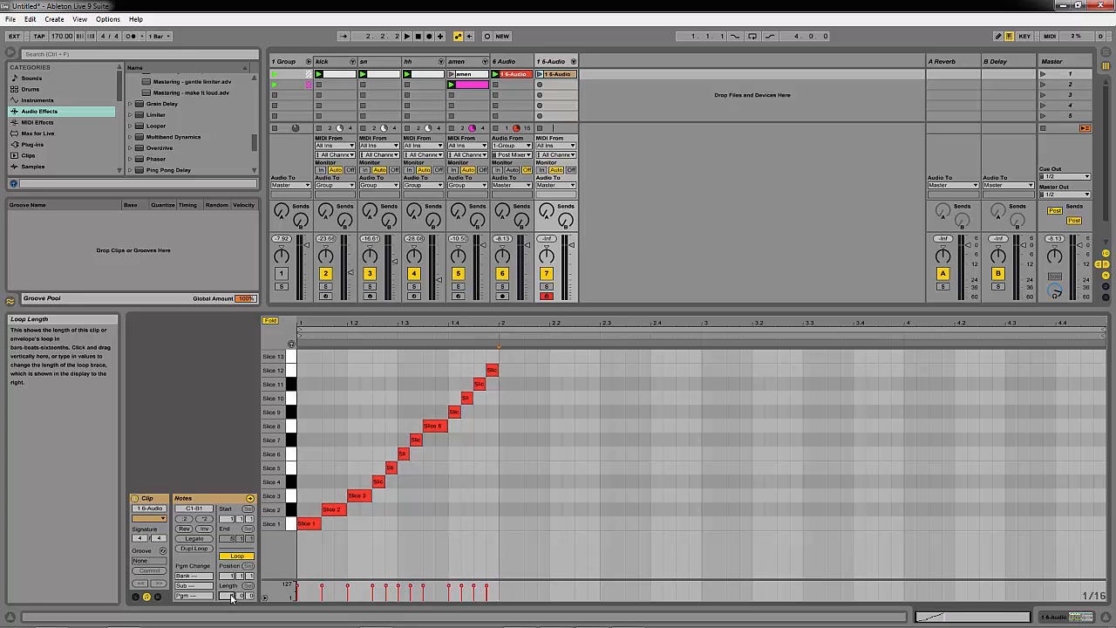
left_click_drag(232, 596, 232, 610)
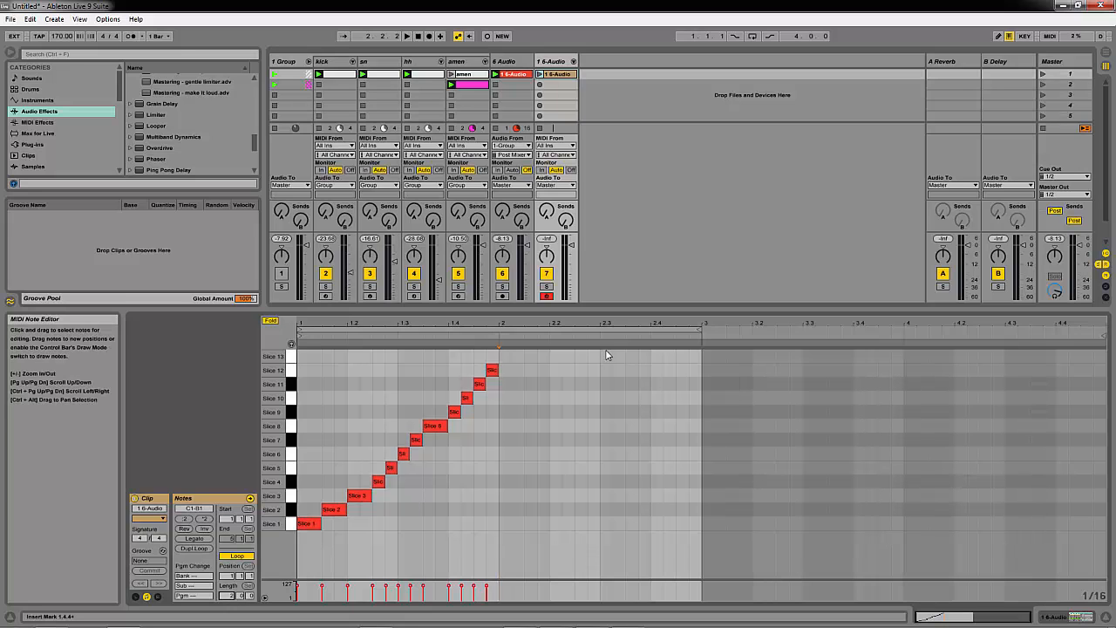
left_click_drag(528, 353, 416, 506)
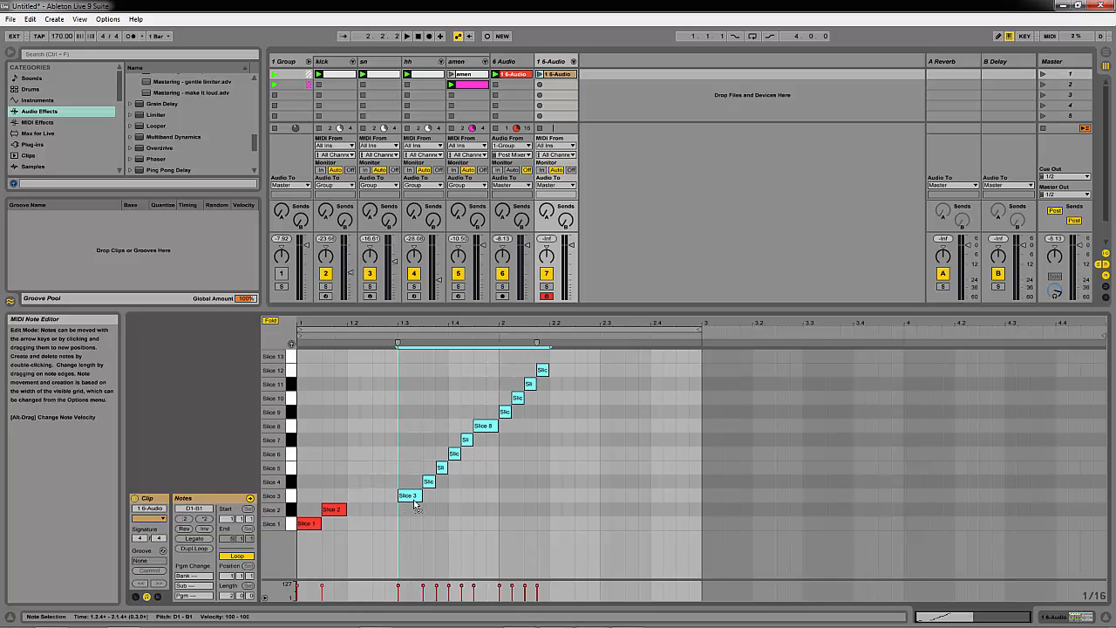
left_click_drag(337, 494, 298, 529)
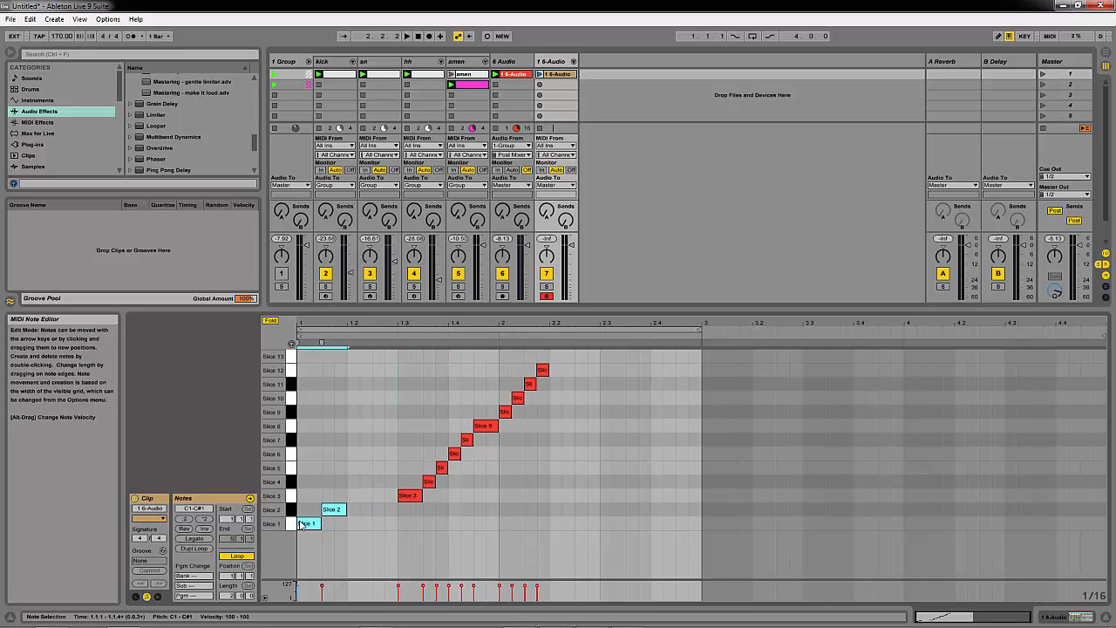
key("ctrl+d")
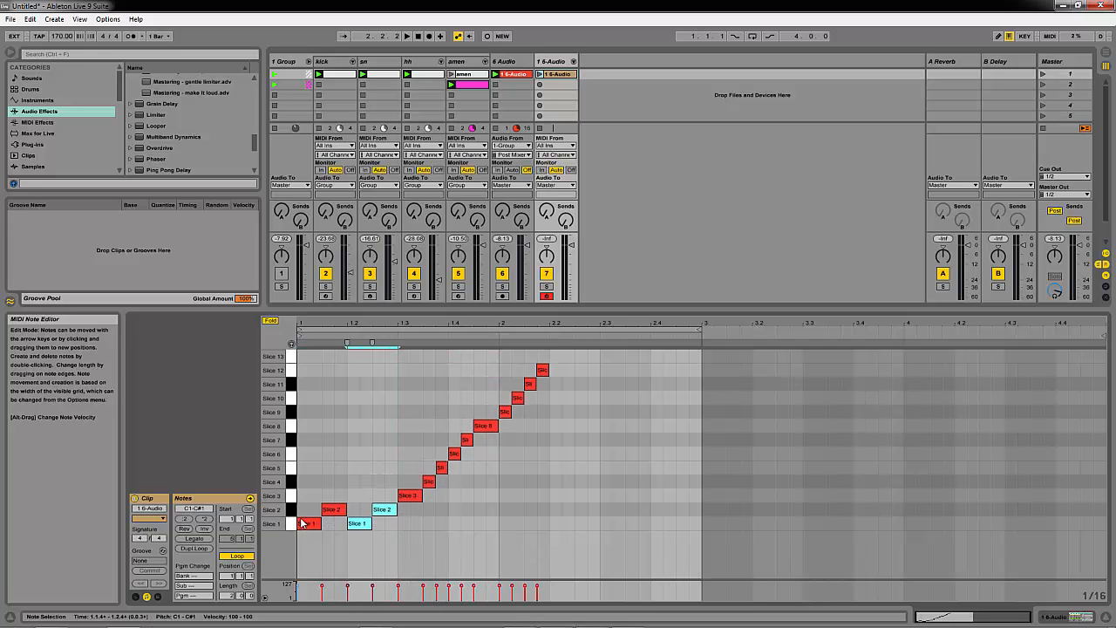
Copy the Slice 8–12 notes twice to fill bar 2, and play the sliced clip with the recorded audio track turned off
left_click(539, 74)
left_click(502, 273)
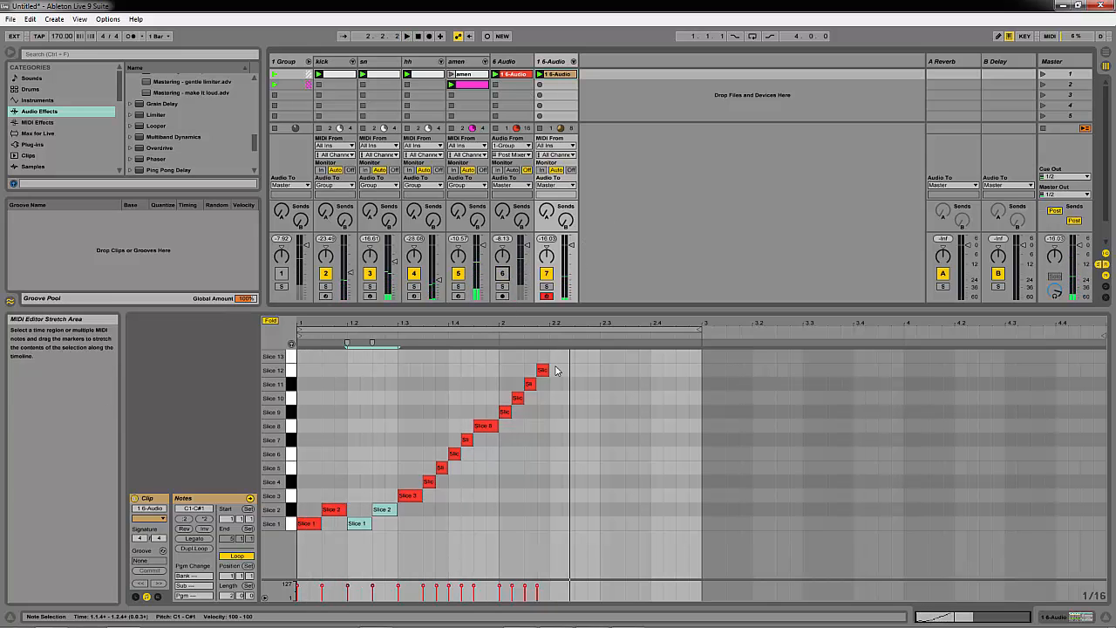
left_click_drag(555, 370, 636, 429)
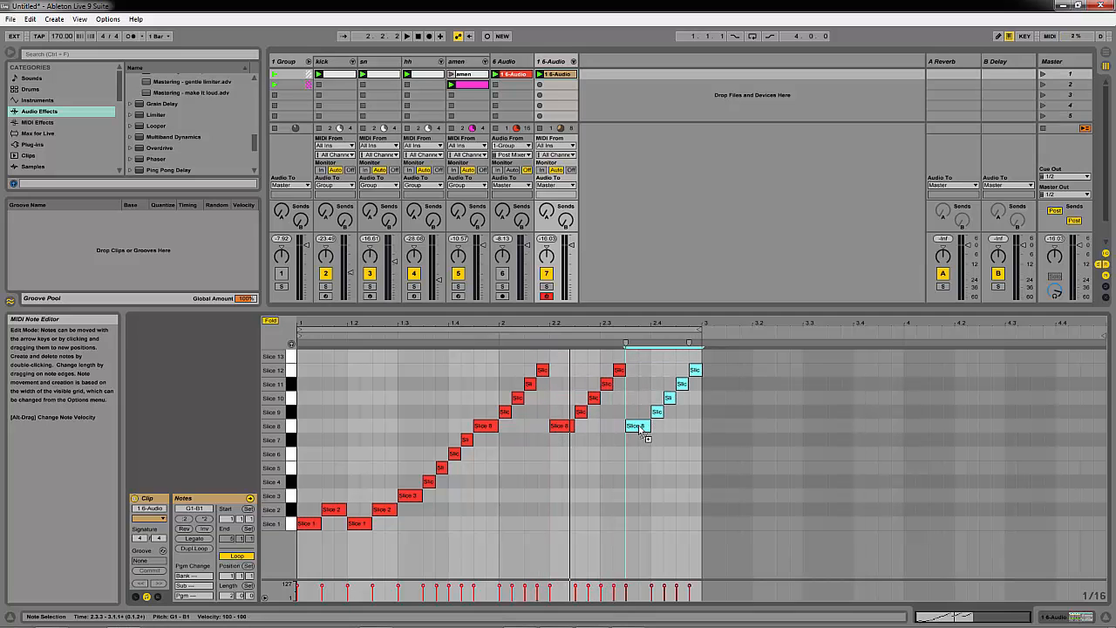
key("space")
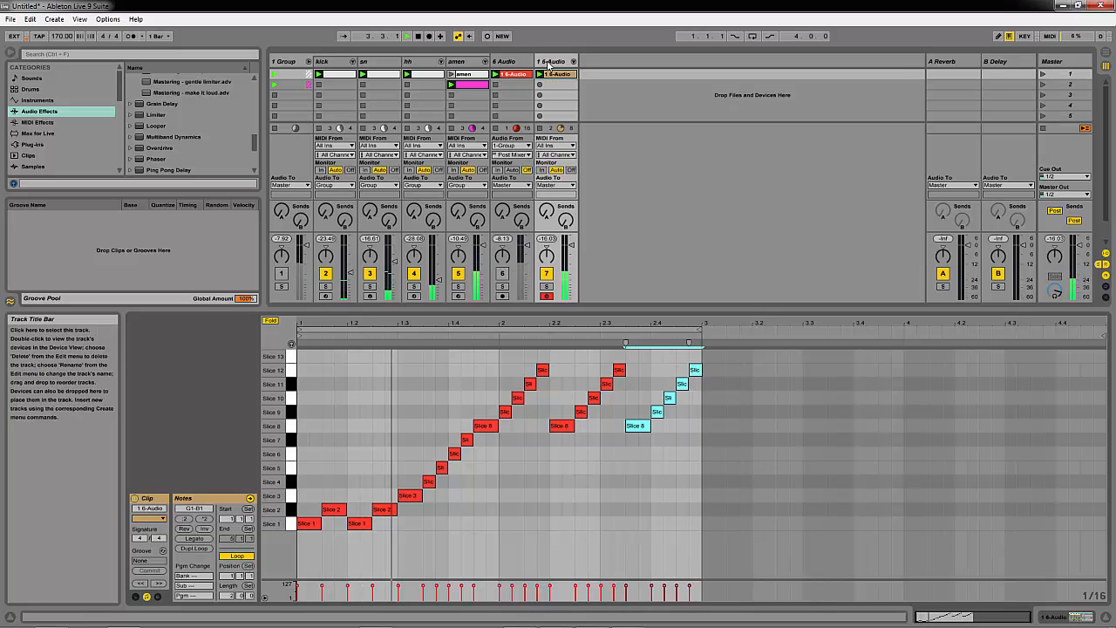
Set the Simpler volume of Slice 1 in the sliced track's Drum Rack to -6 dB and copy the value to its siblings
left_click(550, 63)
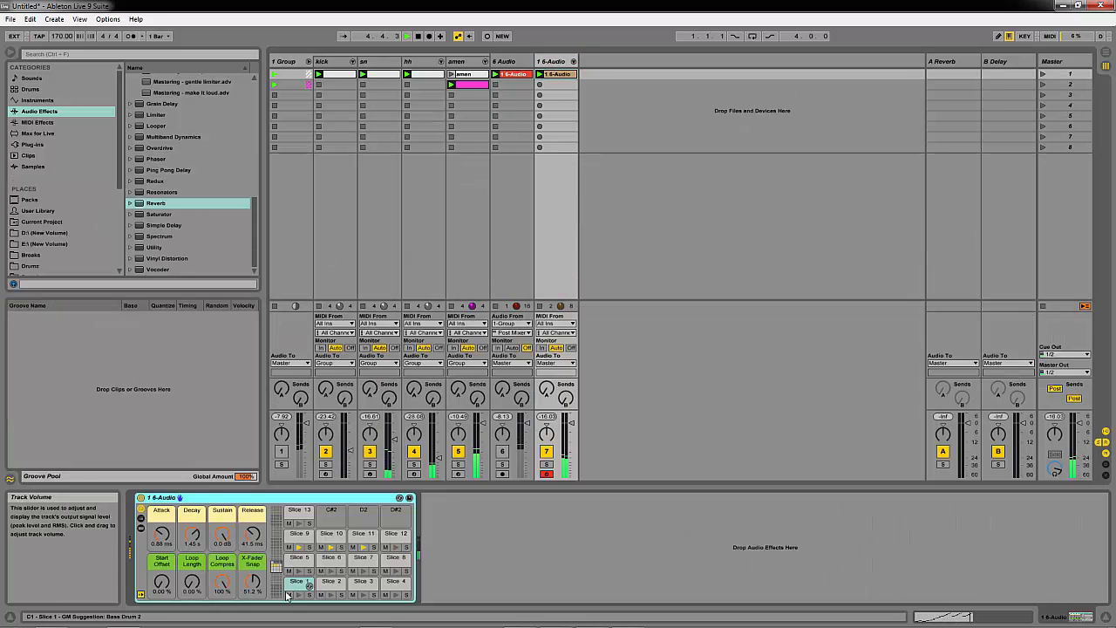
left_click(296, 589)
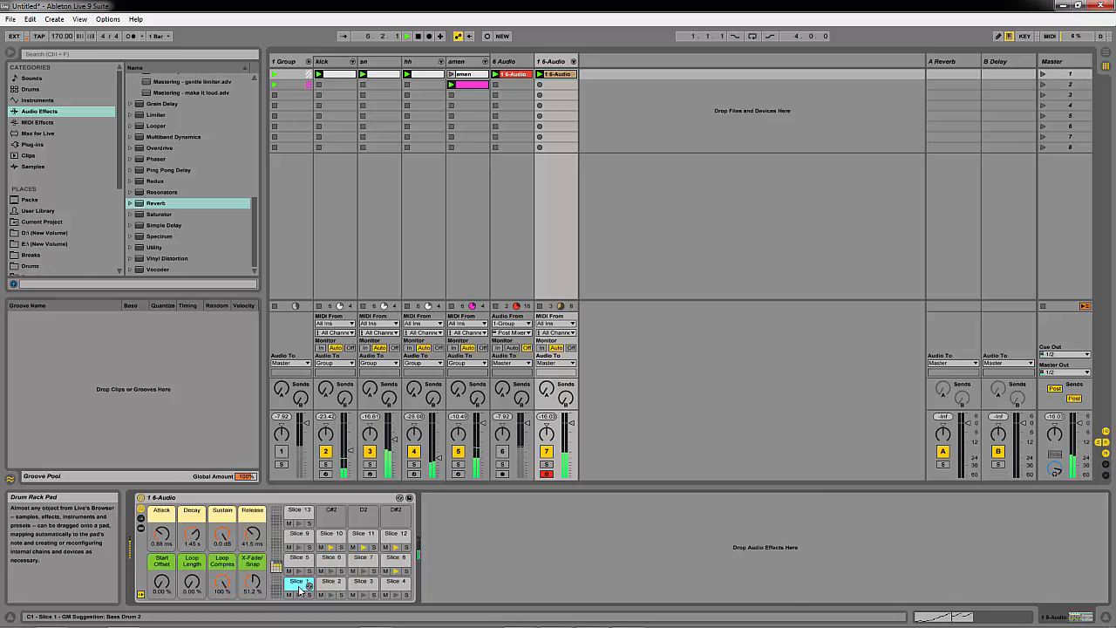
double_click(299, 590)
left_click(753, 547)
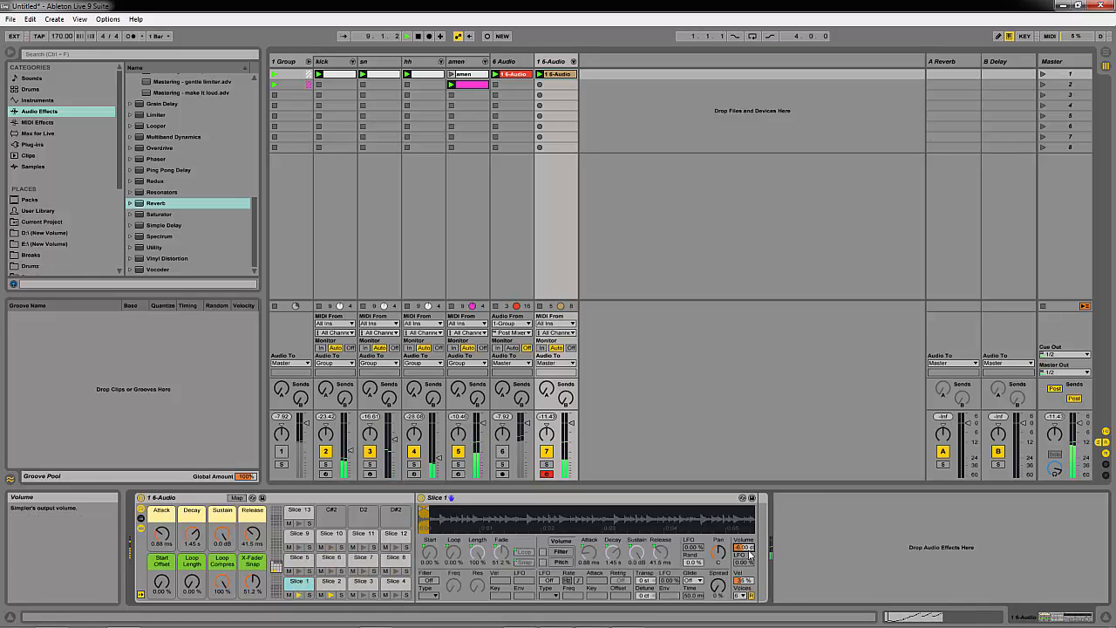
right_click(748, 549)
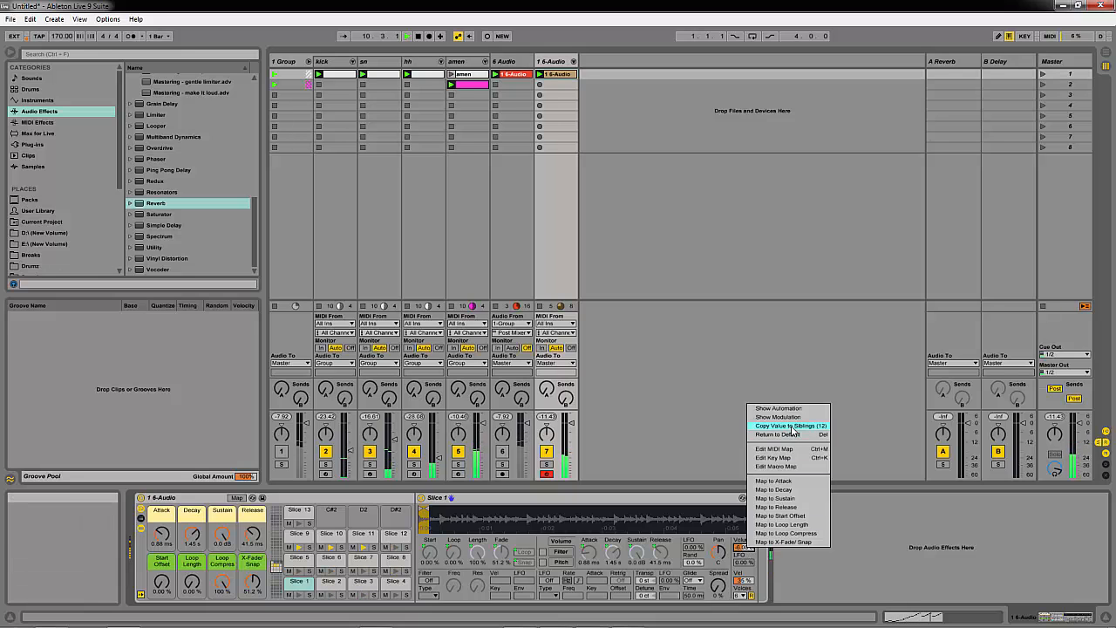
left_click(790, 426)
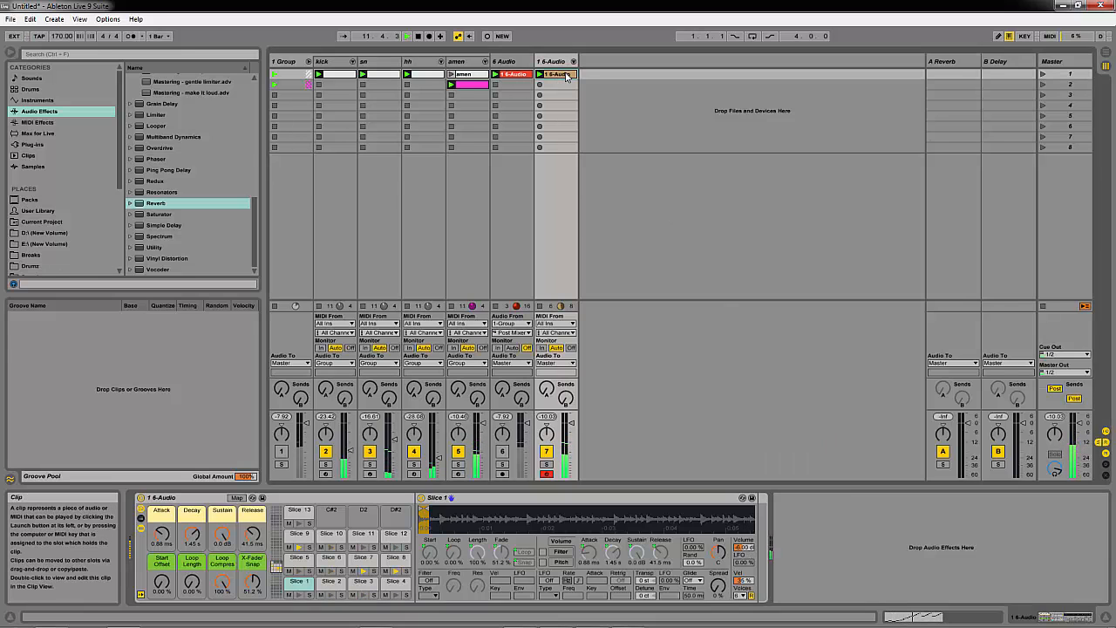
Move the first two Slice 8–12 runs in the sliced MIDI clip down five pitches to Slices 3–7
double_click(565, 76)
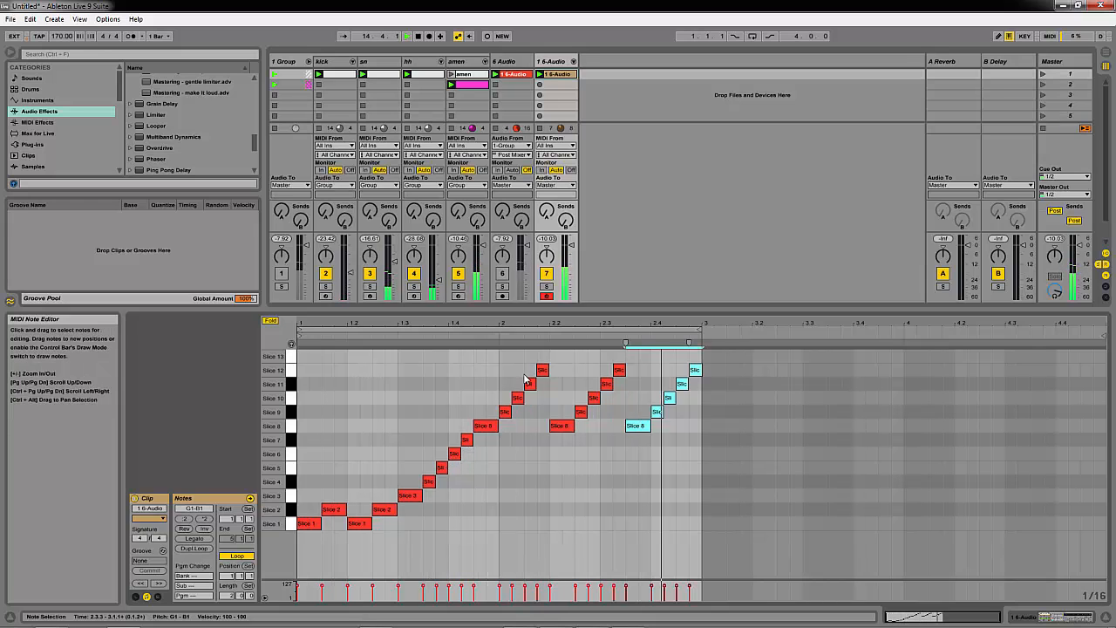
left_click_drag(488, 350, 614, 449)
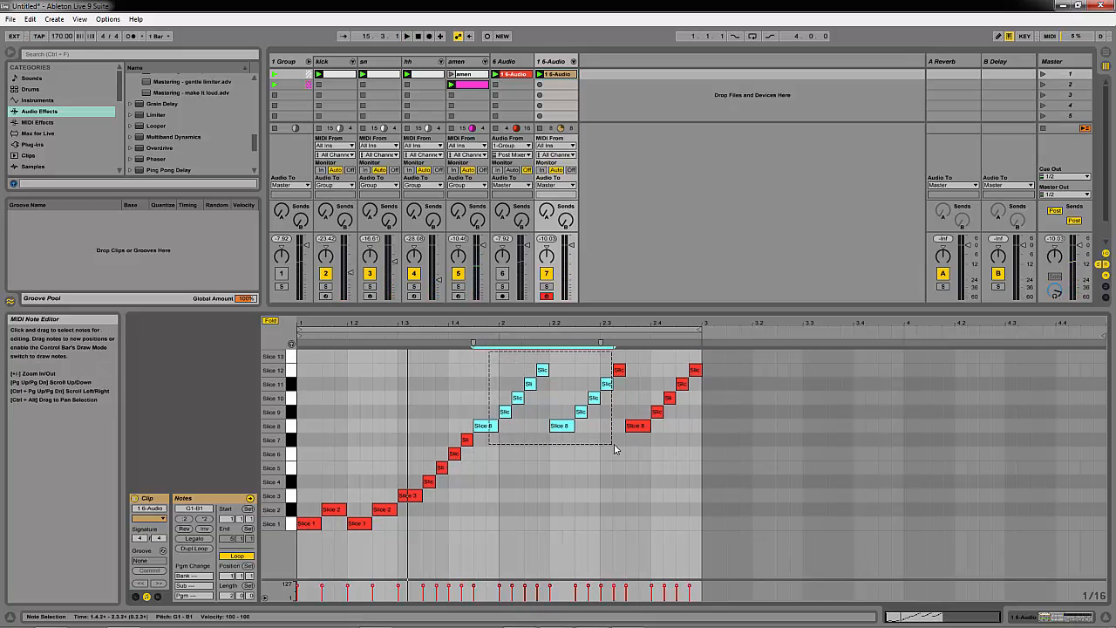
key("Down")
key("Down")
key("Down")
key("Down")
key("Down")
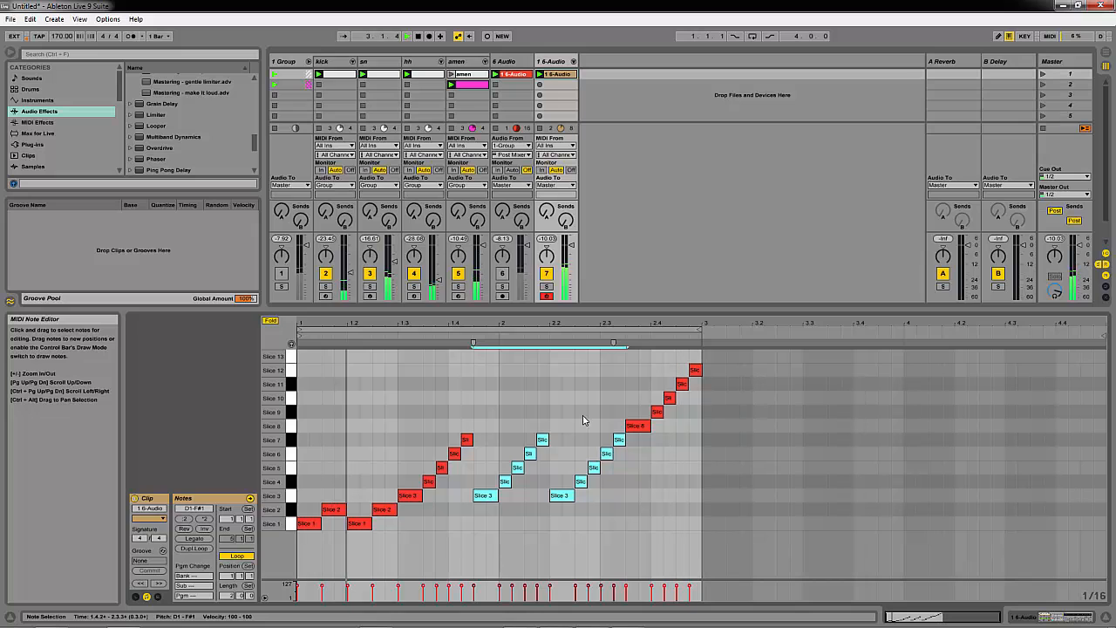
Move the Slice 4–7 notes of all three runs up five pitches to Slices 9–12, leaving the Slice 3 notes in place
left_click_drag(615, 416, 422, 485)
key("Up")
key("Up")
key("Up")
key("Up")
key("Up")
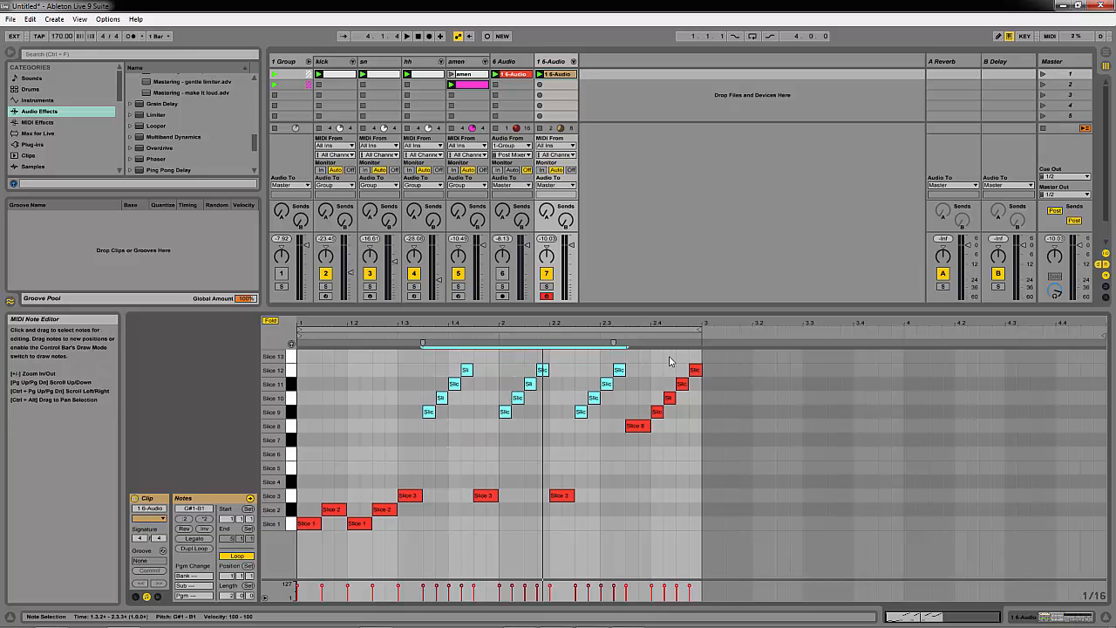
Try moving the last four notes, from 2.4 onward, down five pitches to Slices 4–7, and play the clip
left_click_drag(669, 356, 698, 401)
left_click_drag(661, 442, 712, 359)
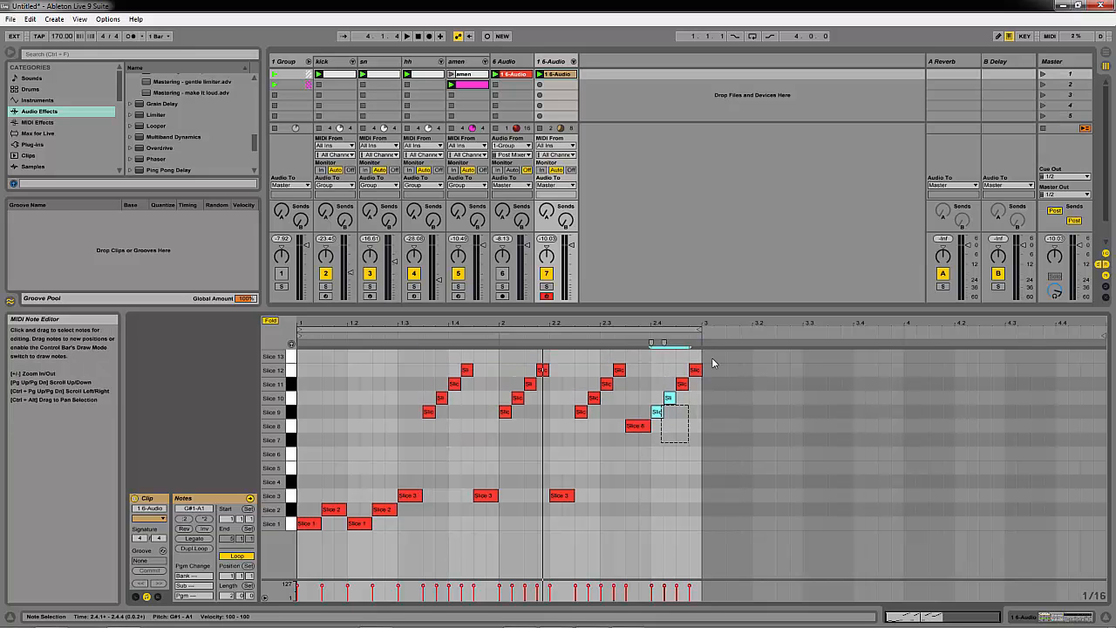
key("Down")
key("Down")
key("Down")
key("Down")
key("Down")
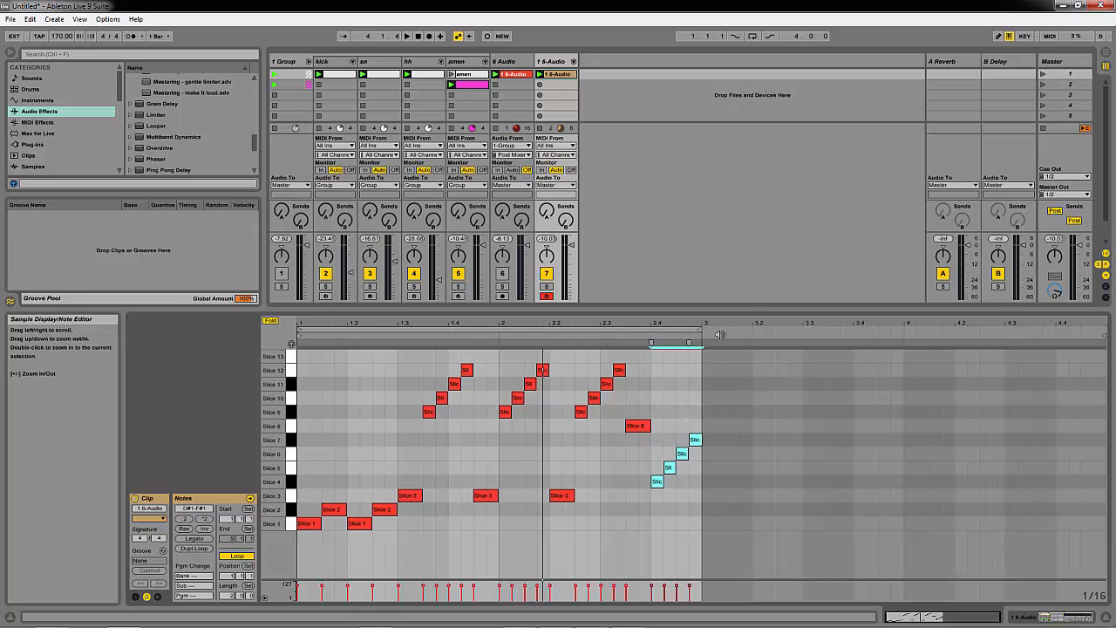
key("space")
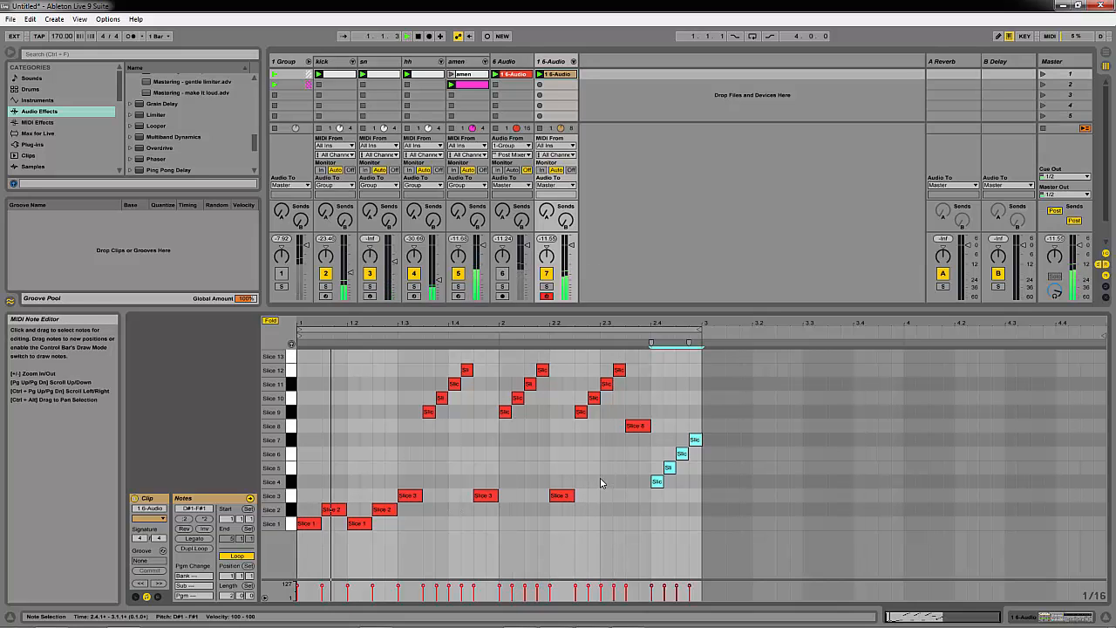
left_click_drag(604, 470, 392, 496)
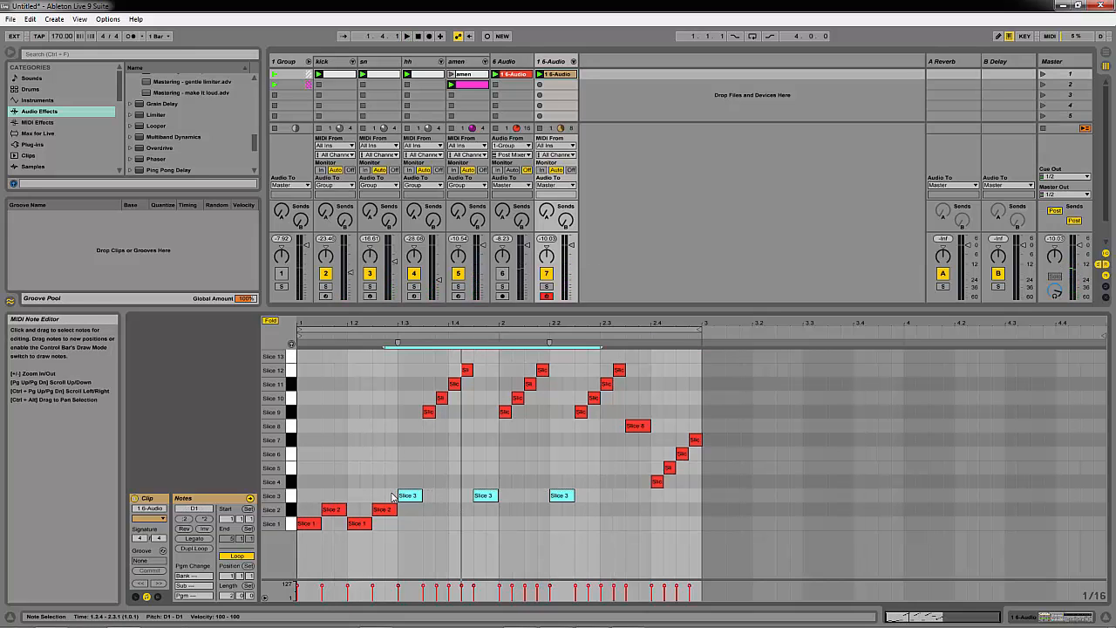
key("Up")
key("Up")
key("Up")
key("Up")
key("Up")
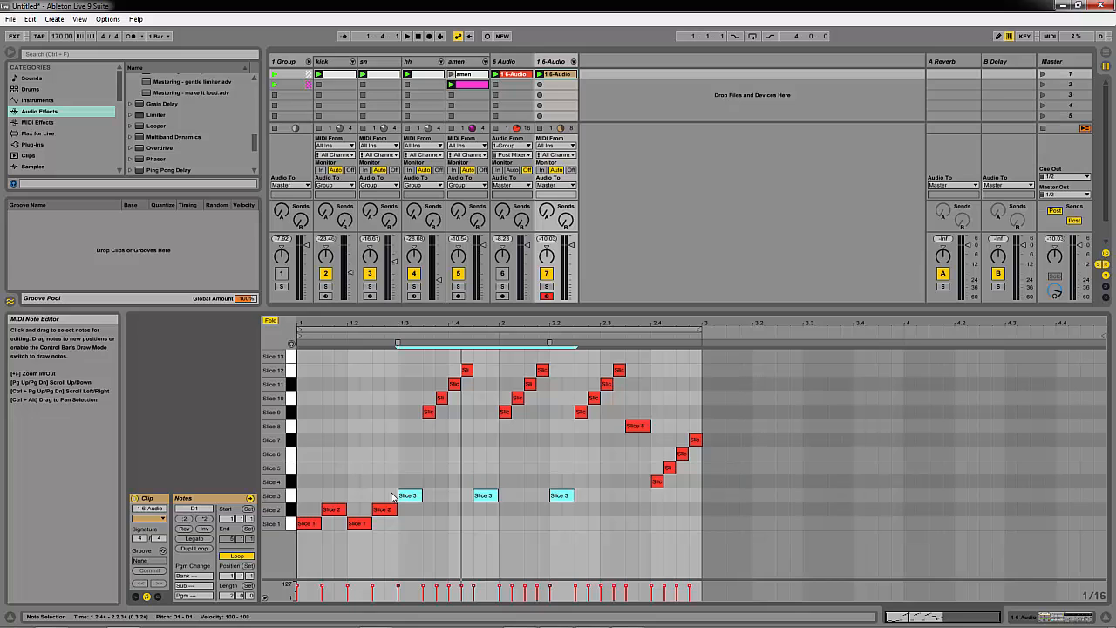
key("Down")
key("Down")
key("Down")
key("Down")
key("Down")
Move the Slice 9 and 10 notes of the first three runs down to Slices 4 and 5, and play the clip
left_click_drag(404, 403, 591, 447)
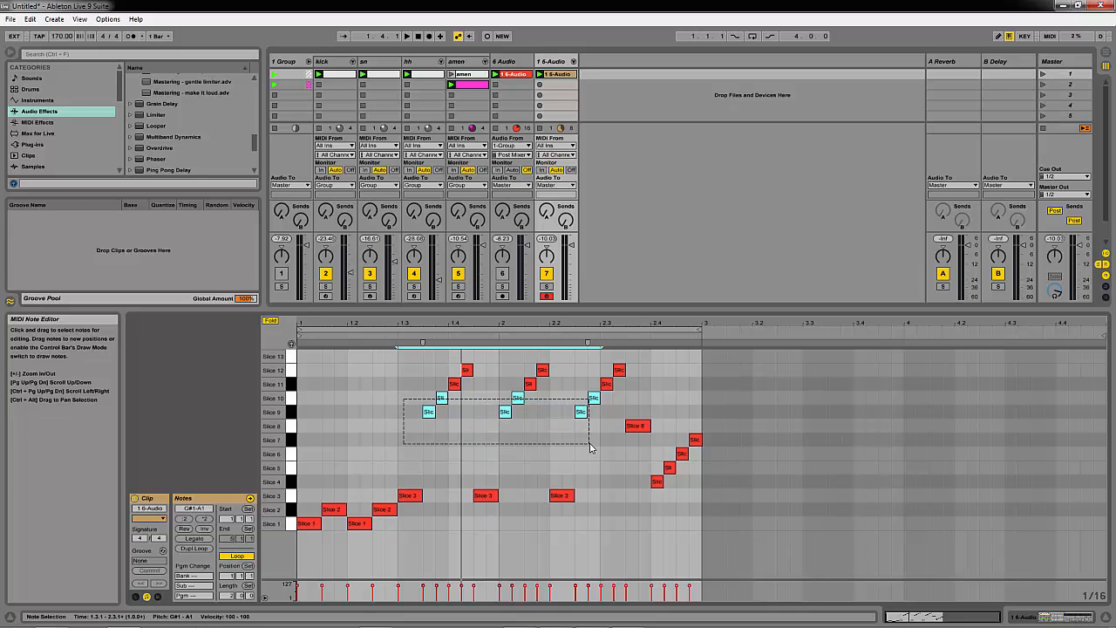
key("Down")
key("Down")
key("Down")
key("Down")
key("Down")
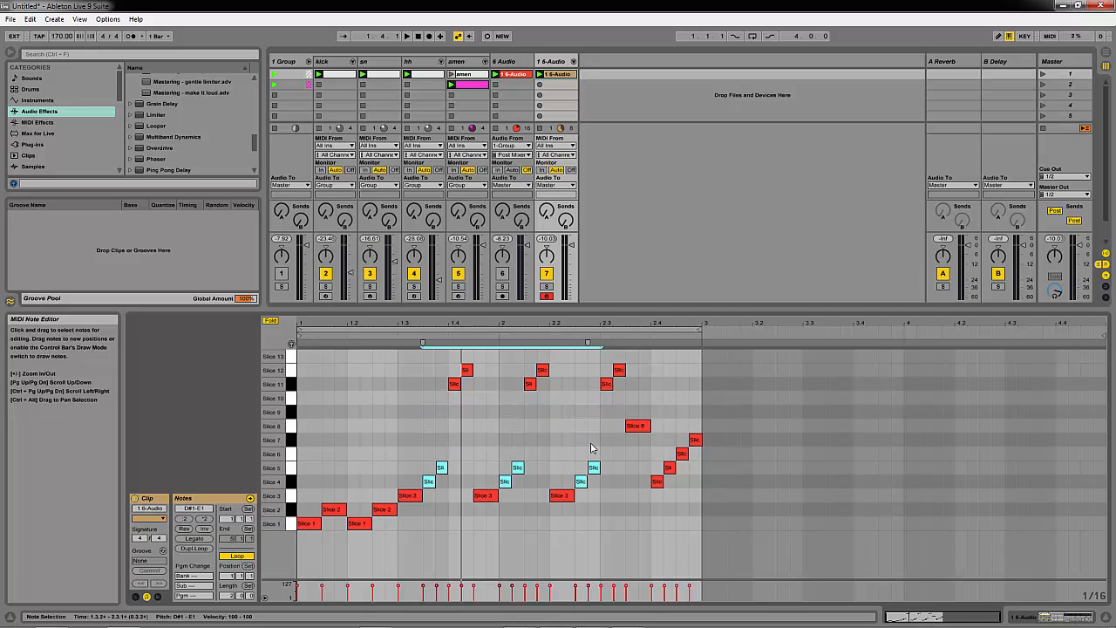
key("space")
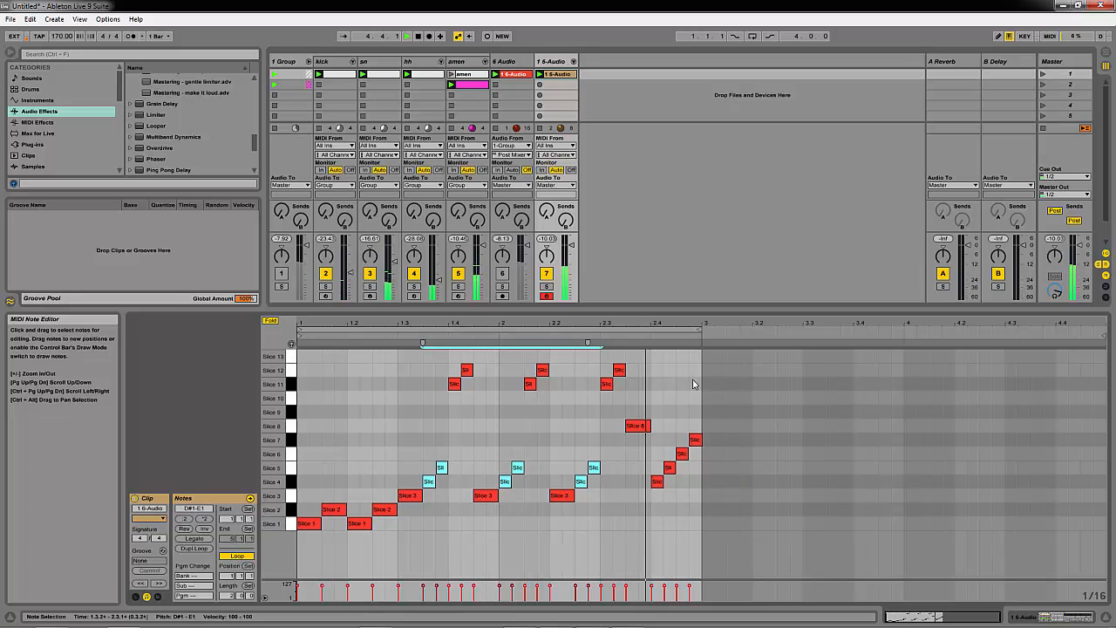
Return the last four notes, from 2.4 onward, to Slices 9–12 by raising them five pitches
left_click_drag(695, 415, 657, 490)
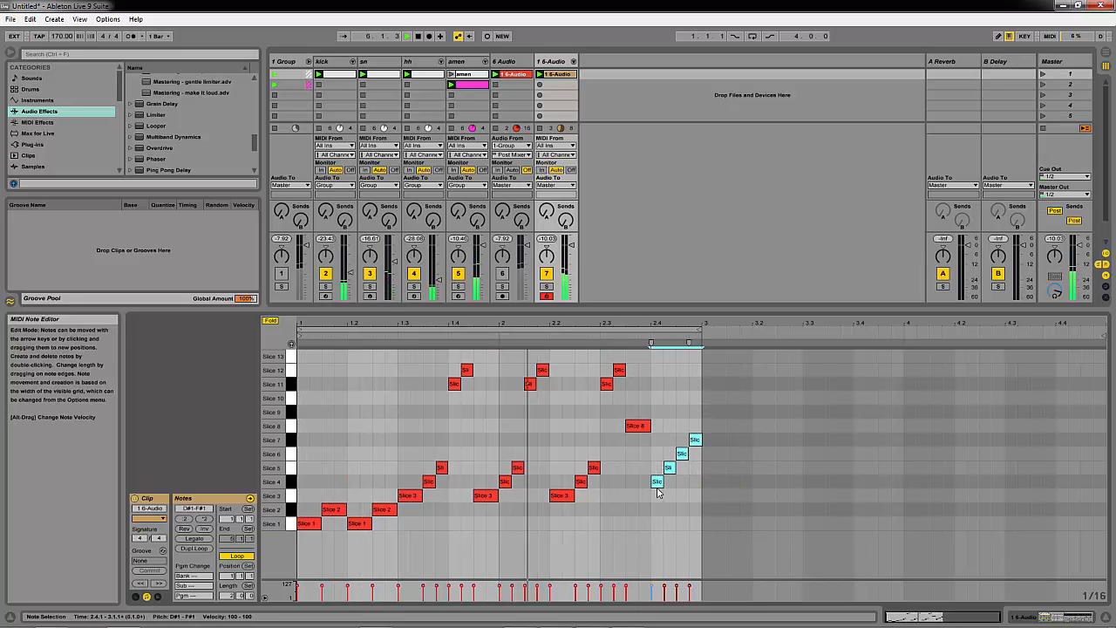
key("Up")
key("Up")
key("Up")
key("Up")
key("Up")
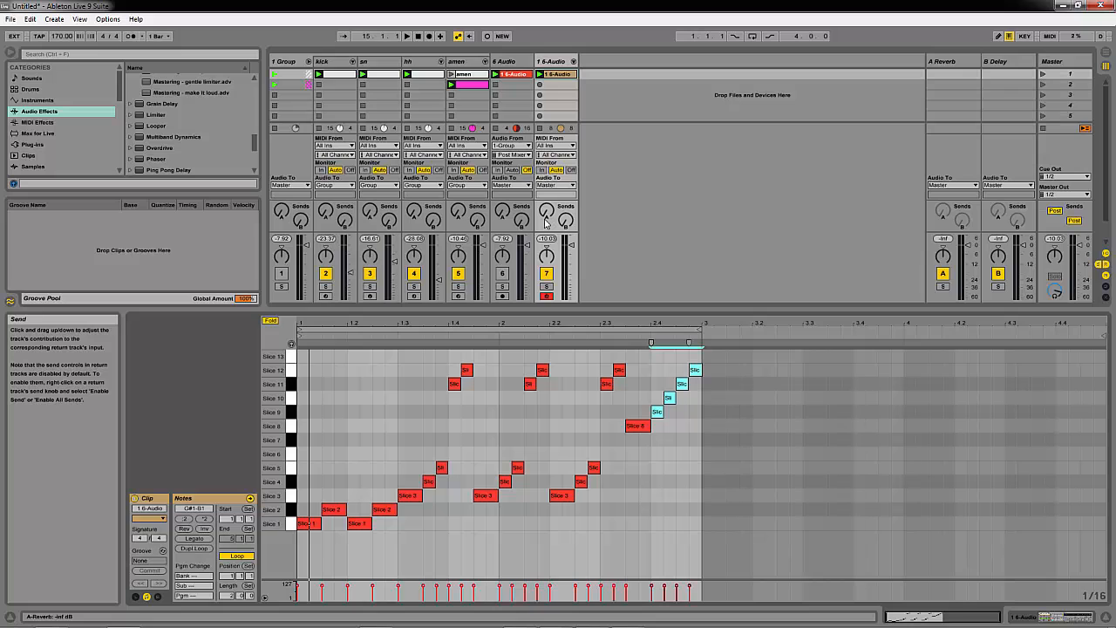
left_click(624, 619)
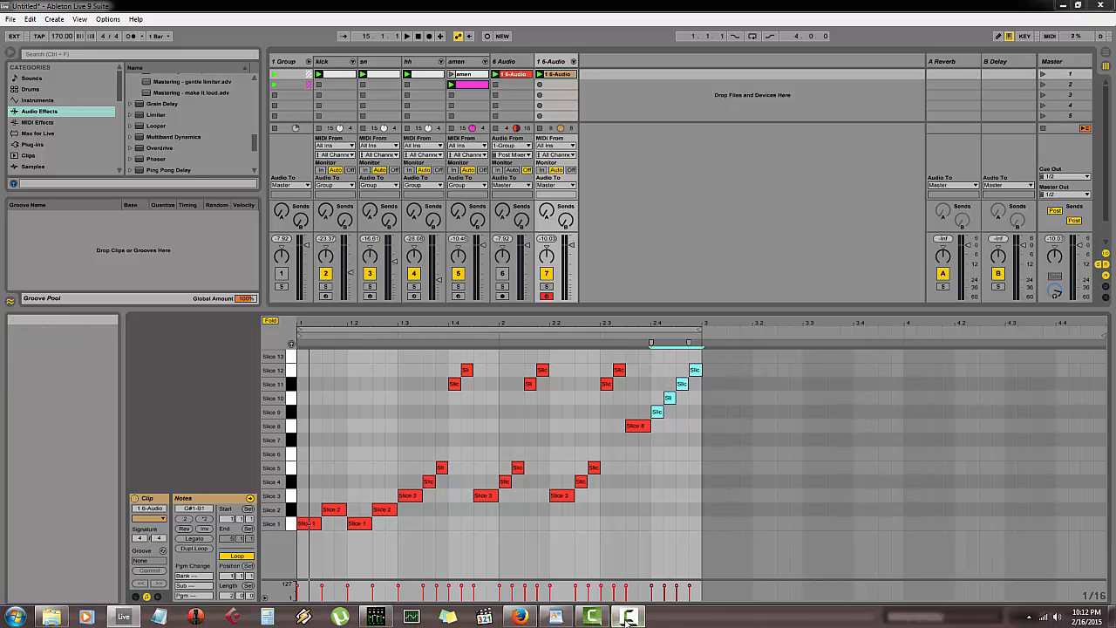